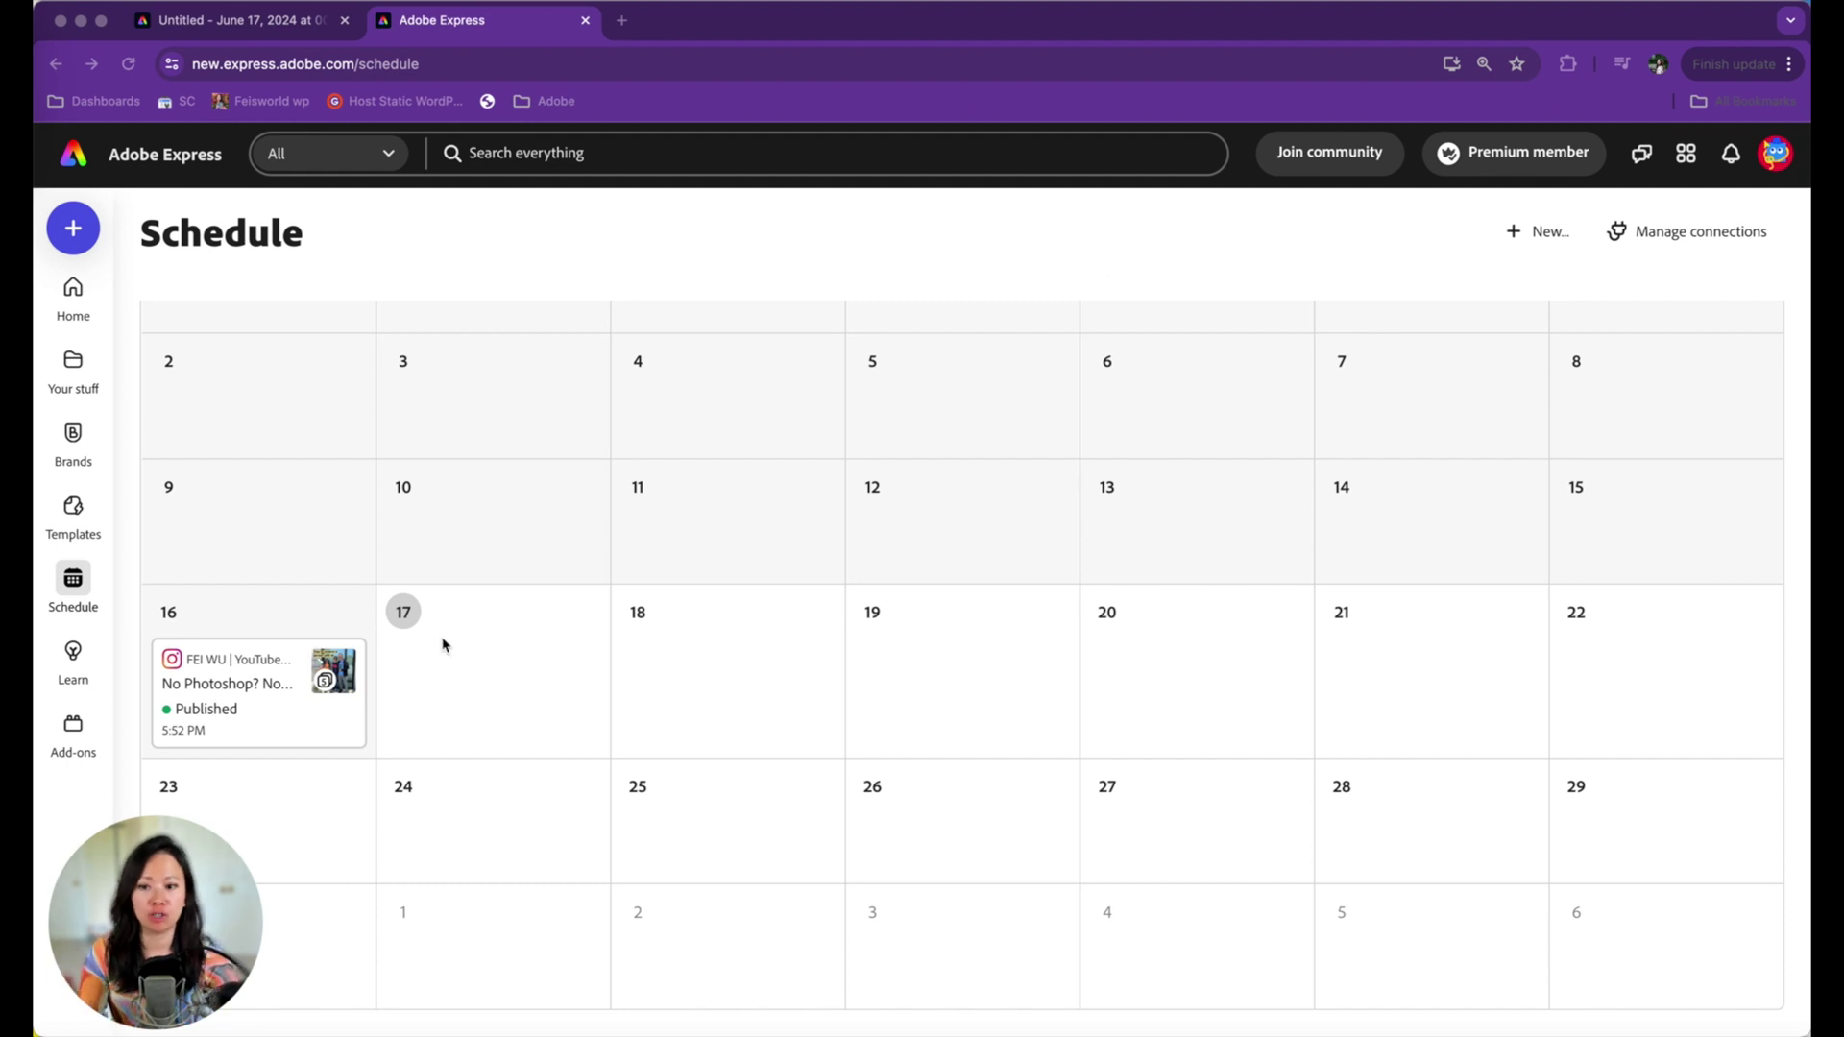
# - Add another Instagram account connection and approve Adobe Express access on Facebook
pyautogui.click(1687, 230)
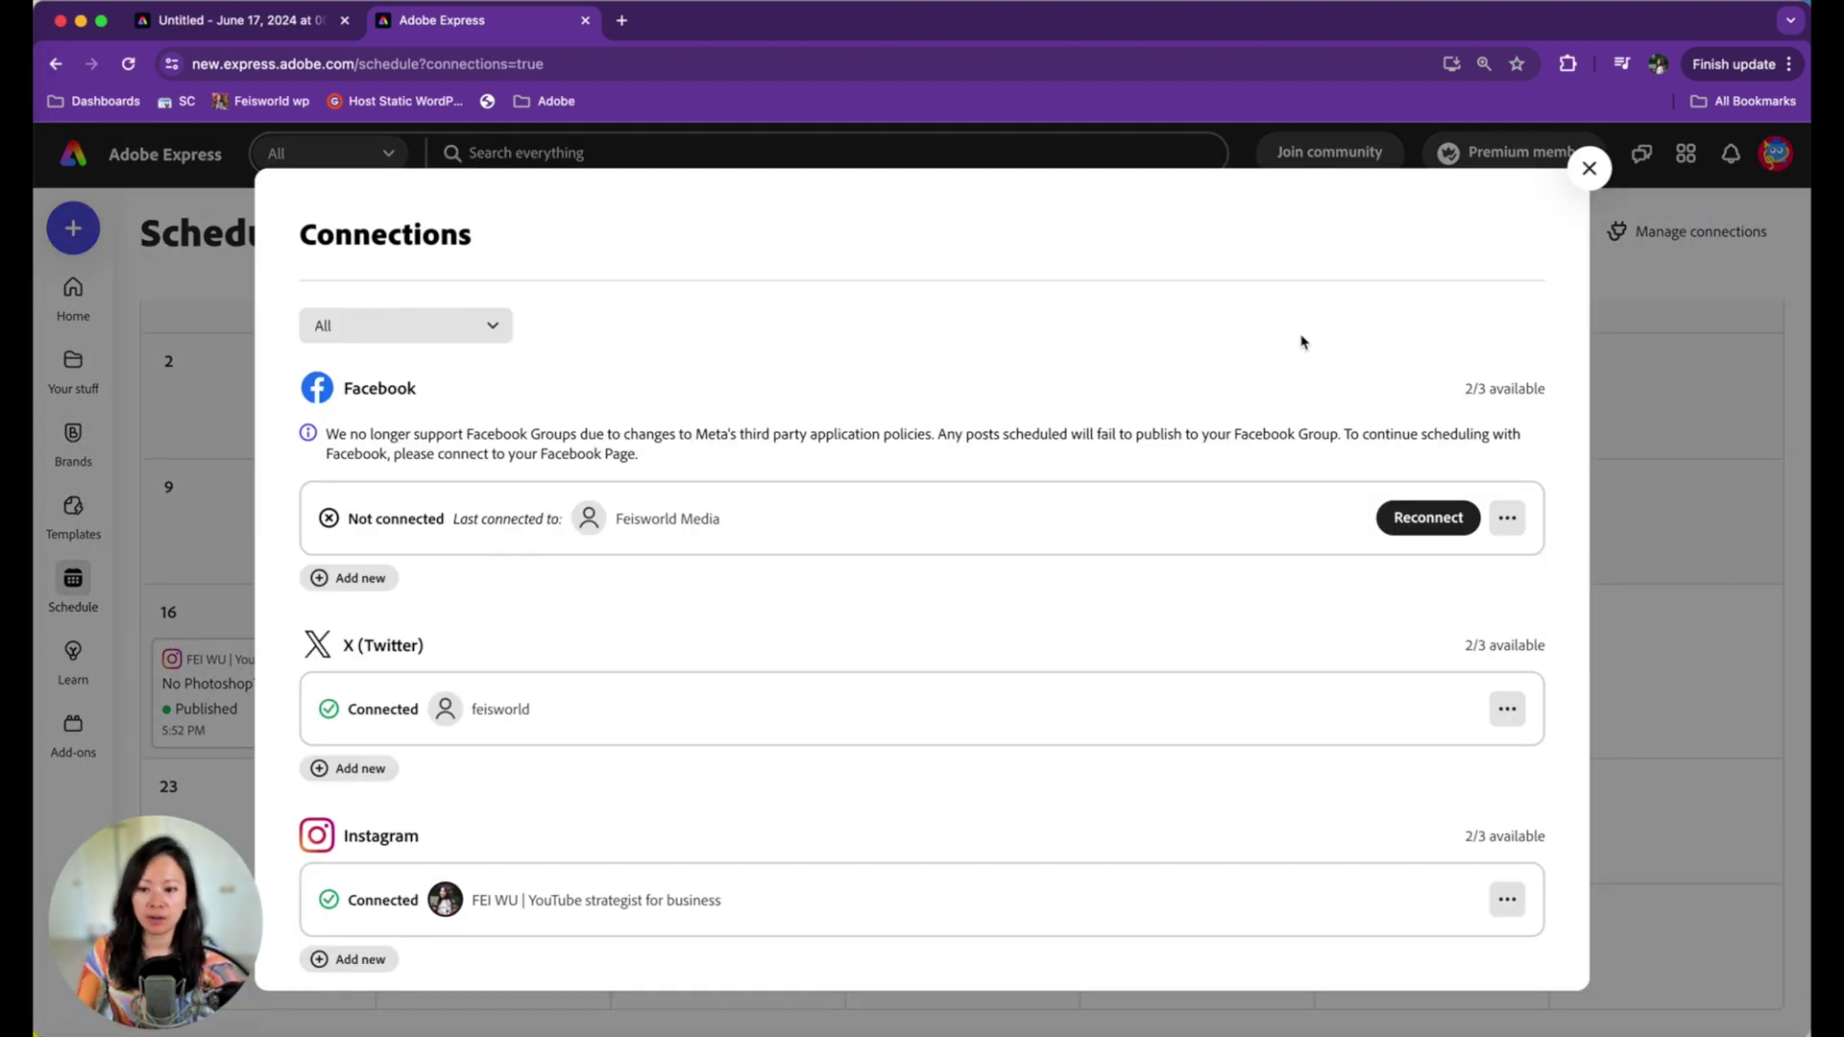
pyautogui.scroll(-3, 389, 569)
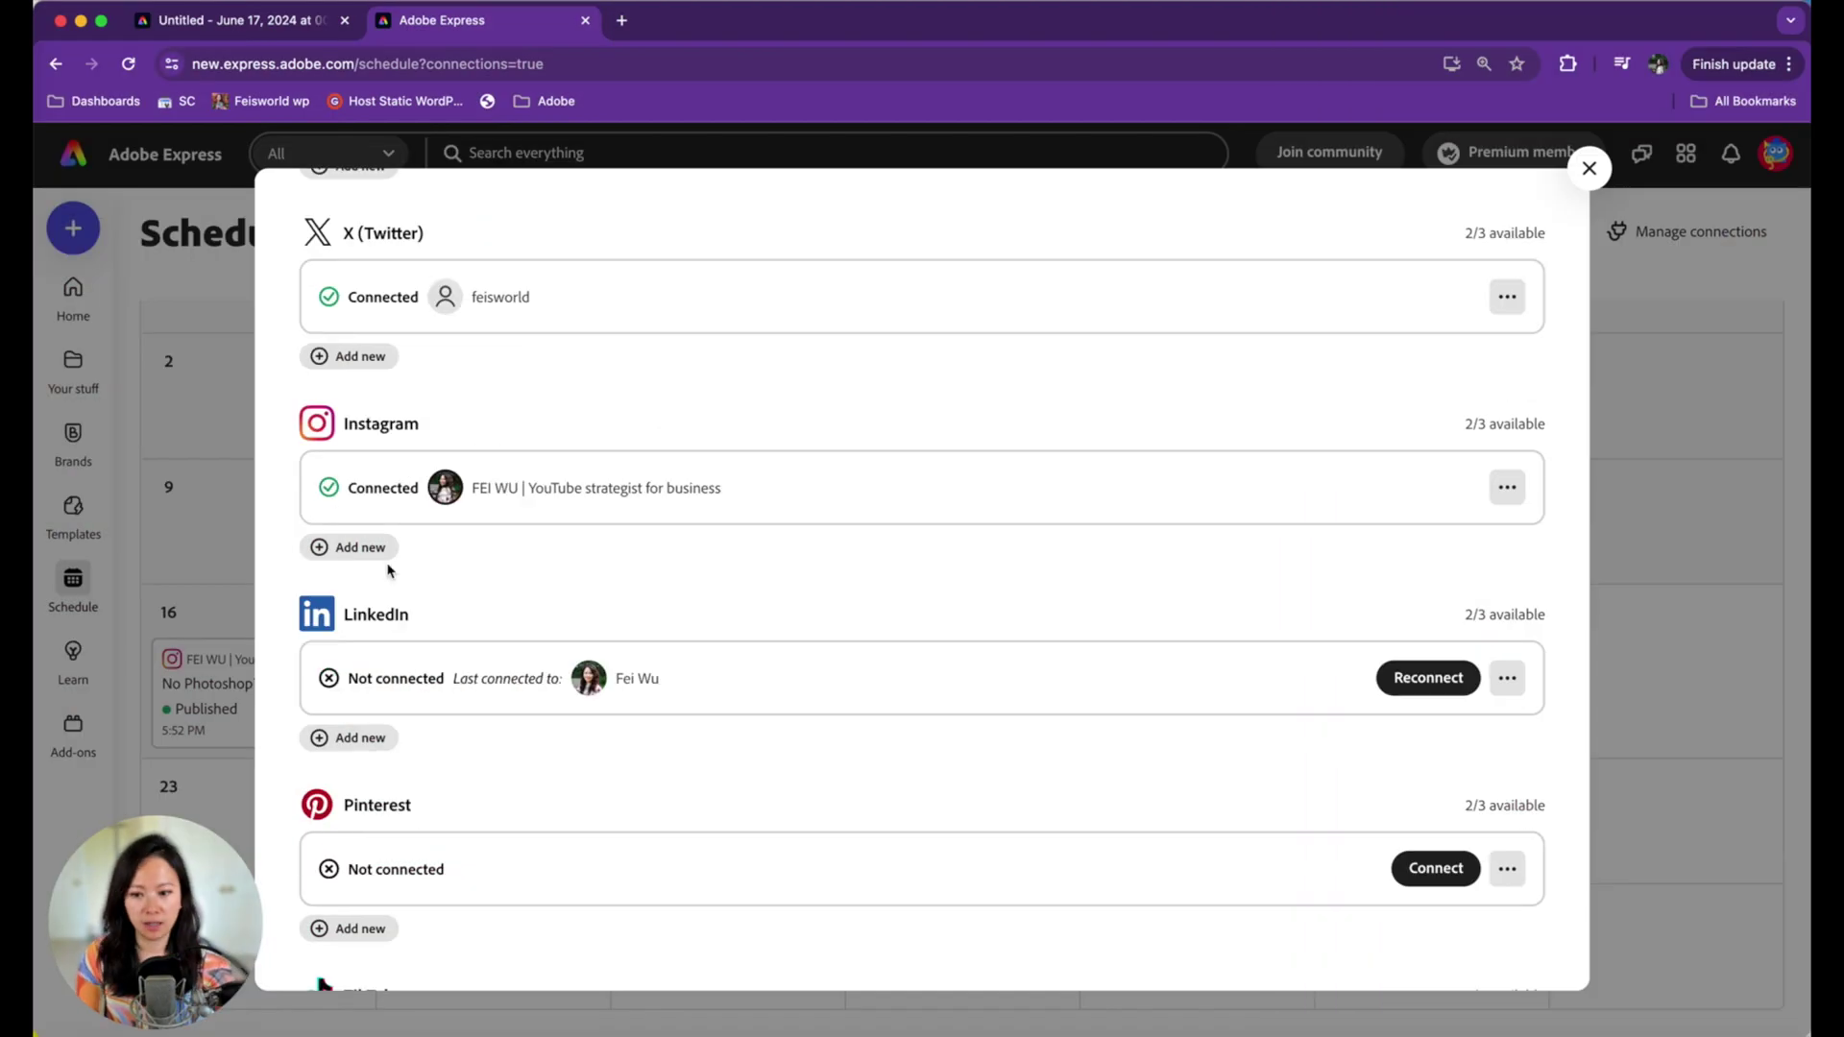
pyautogui.click(362, 547)
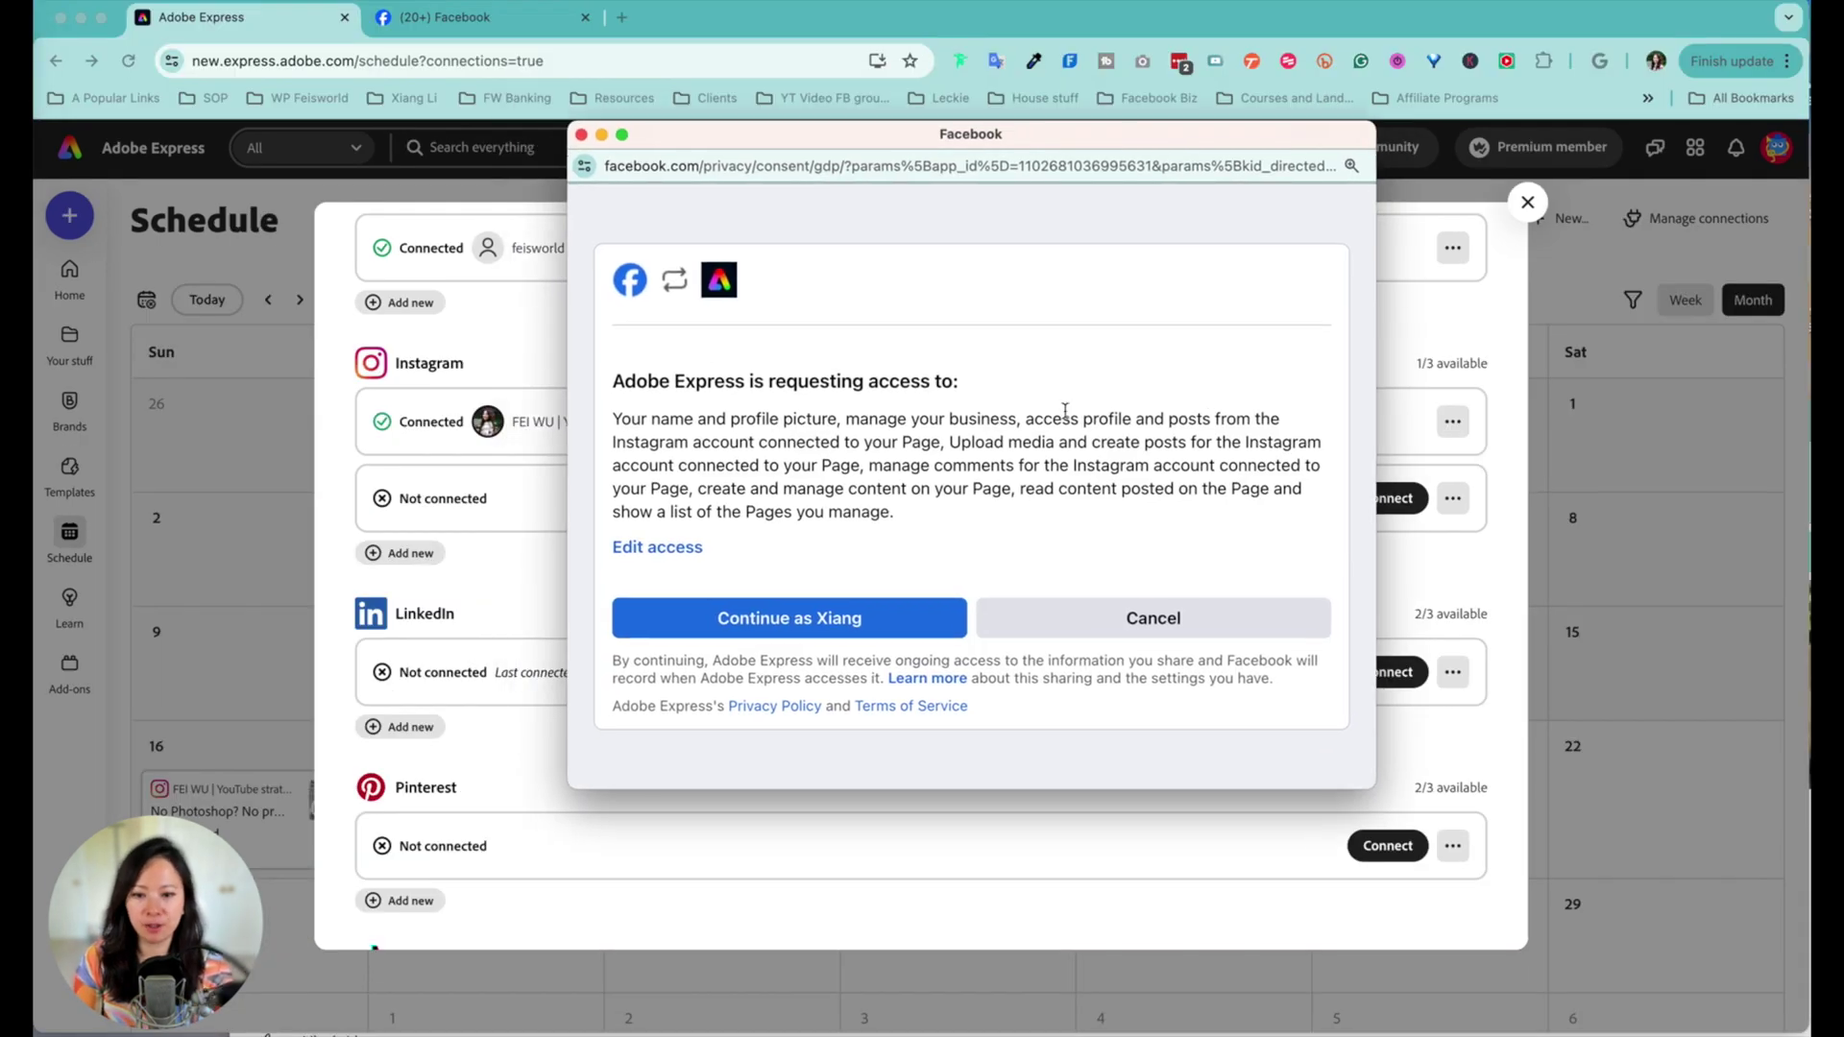
pyautogui.click(880, 620)
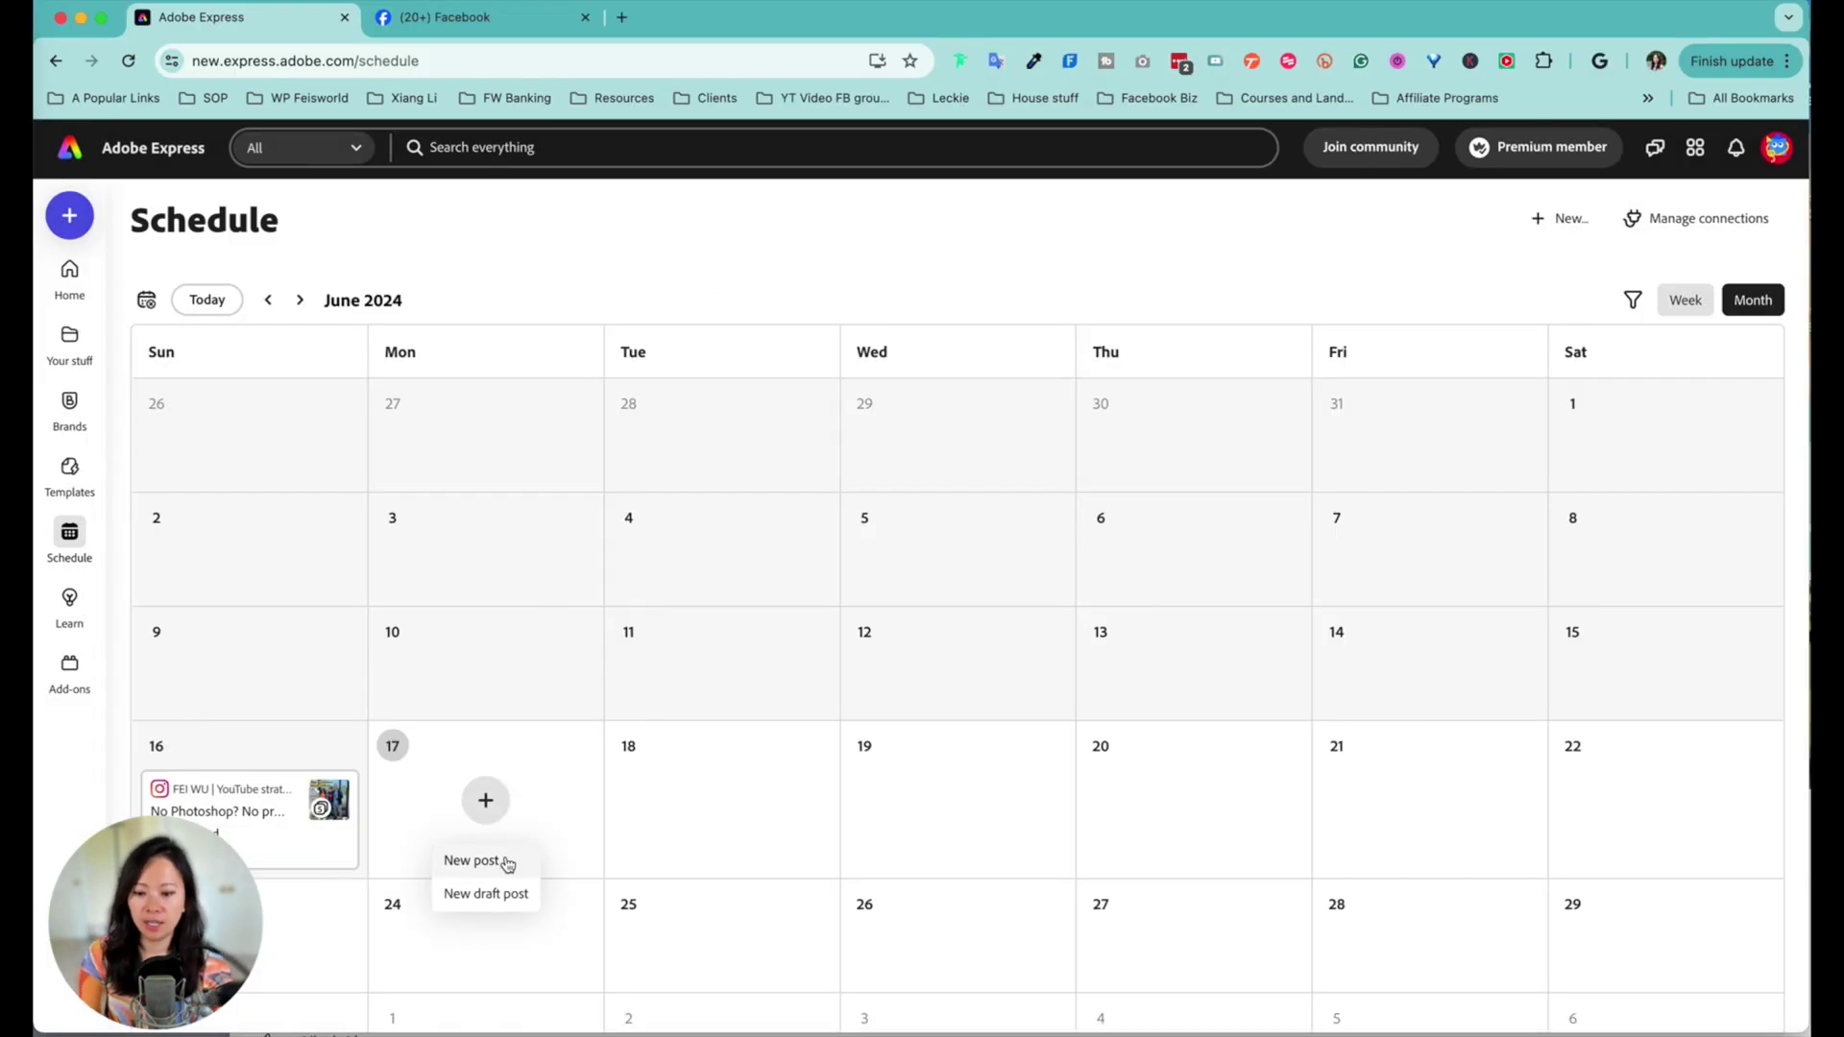
# - Start a June 17 post for the Chinese Watercolor Art and FEI WU YouTube accounts
pyautogui.click(506, 862)
pyautogui.click(624, 291)
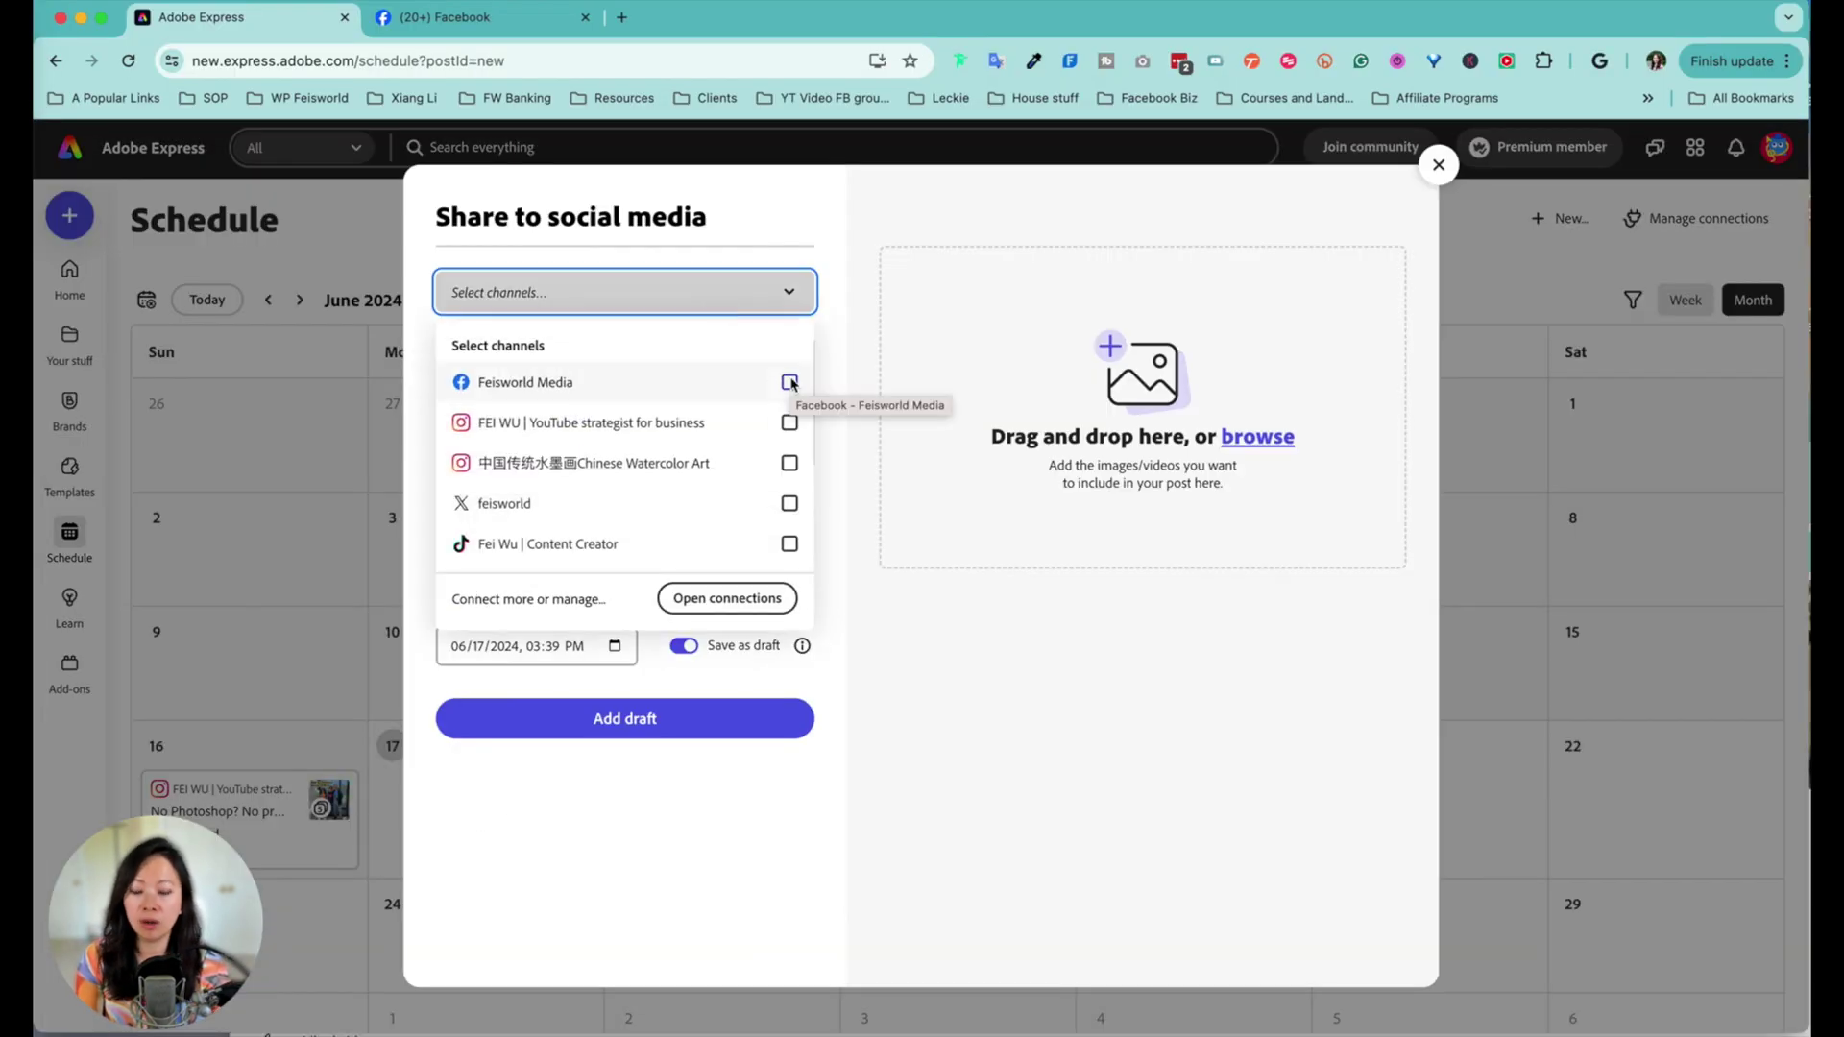
pyautogui.click(790, 463)
pyautogui.click(789, 422)
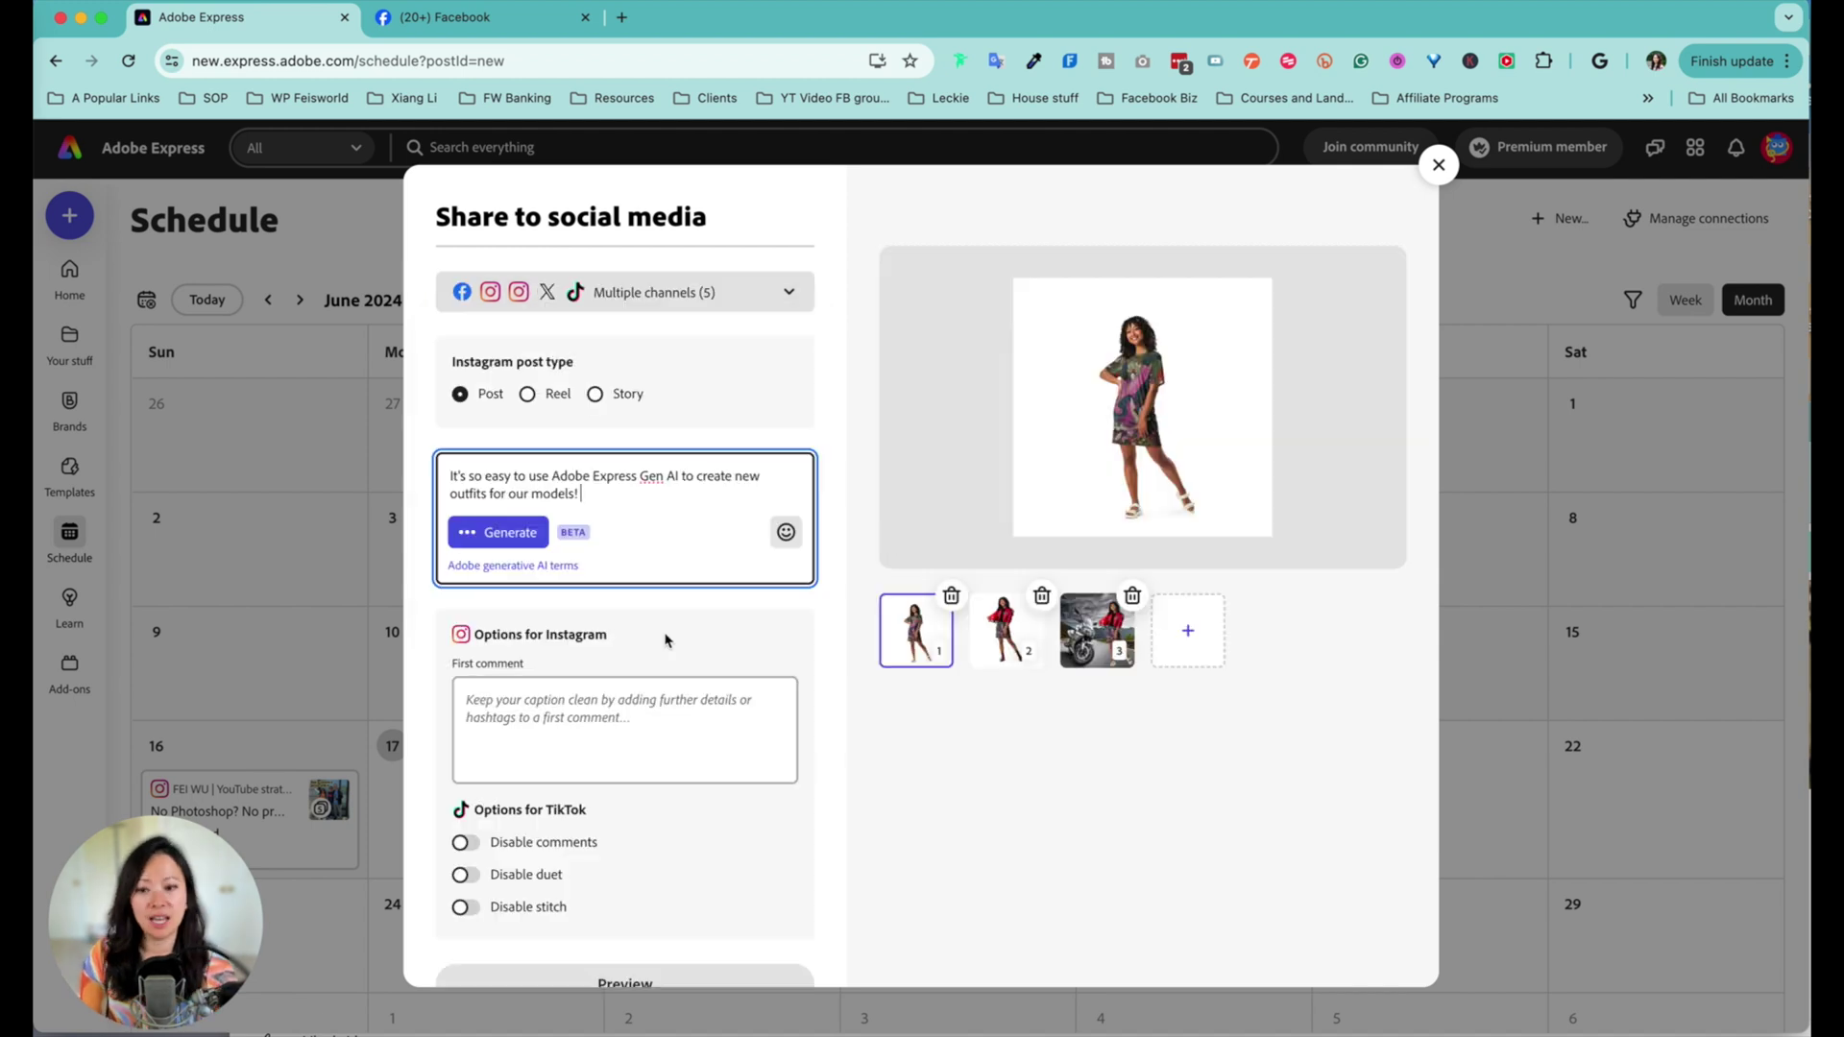
pyautogui.click(501, 531)
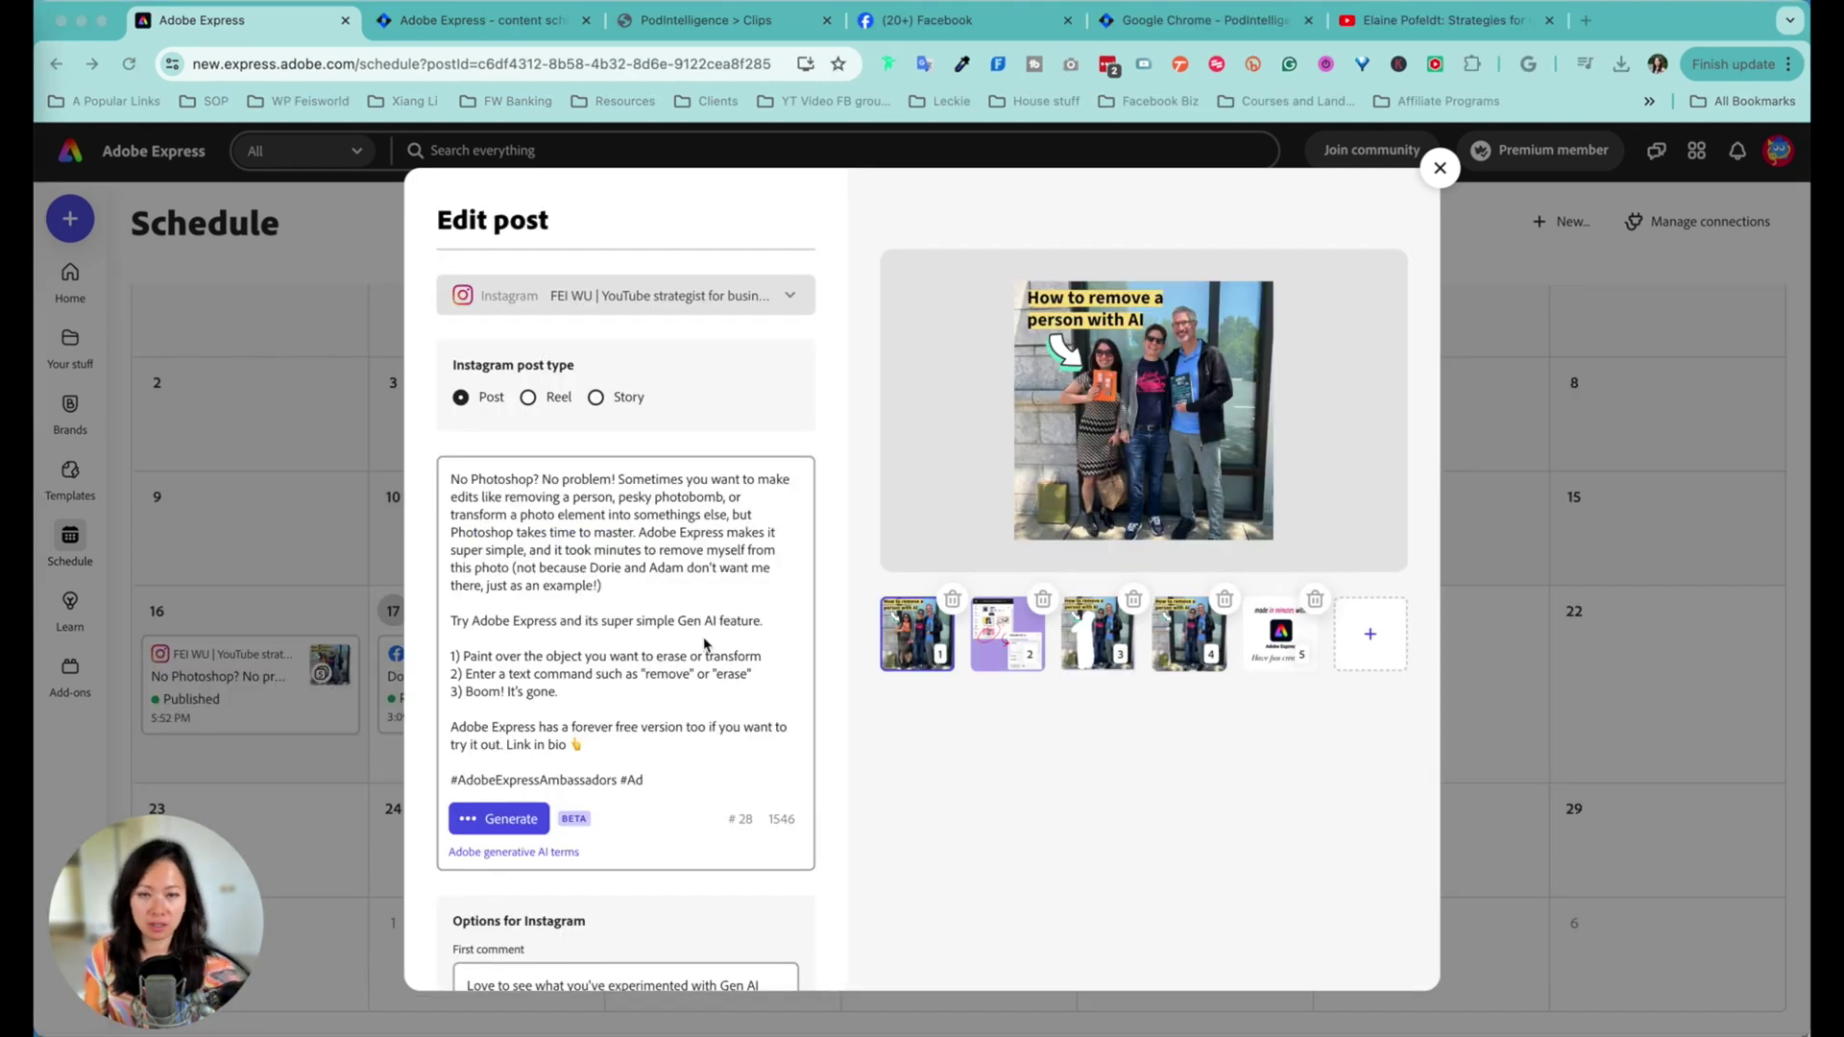
pyautogui.scroll(-2, 720, 706)
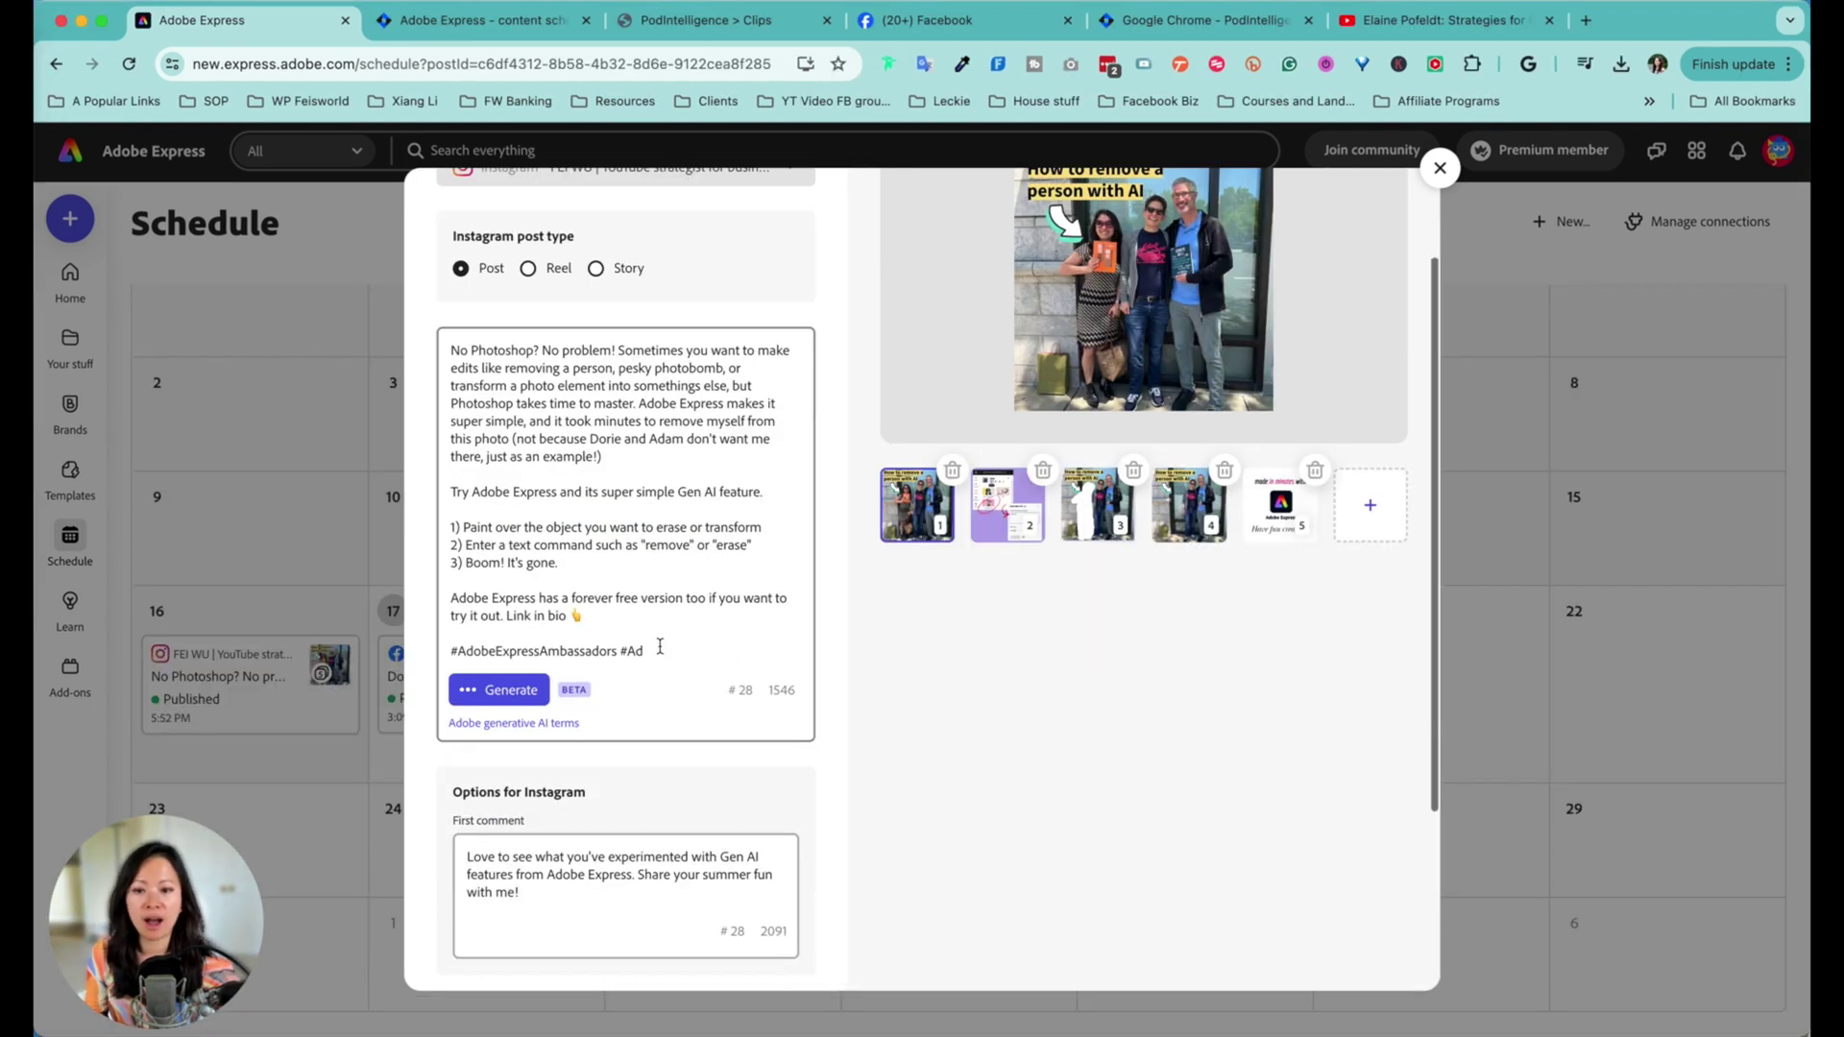
pyautogui.scroll(2, 612, 516)
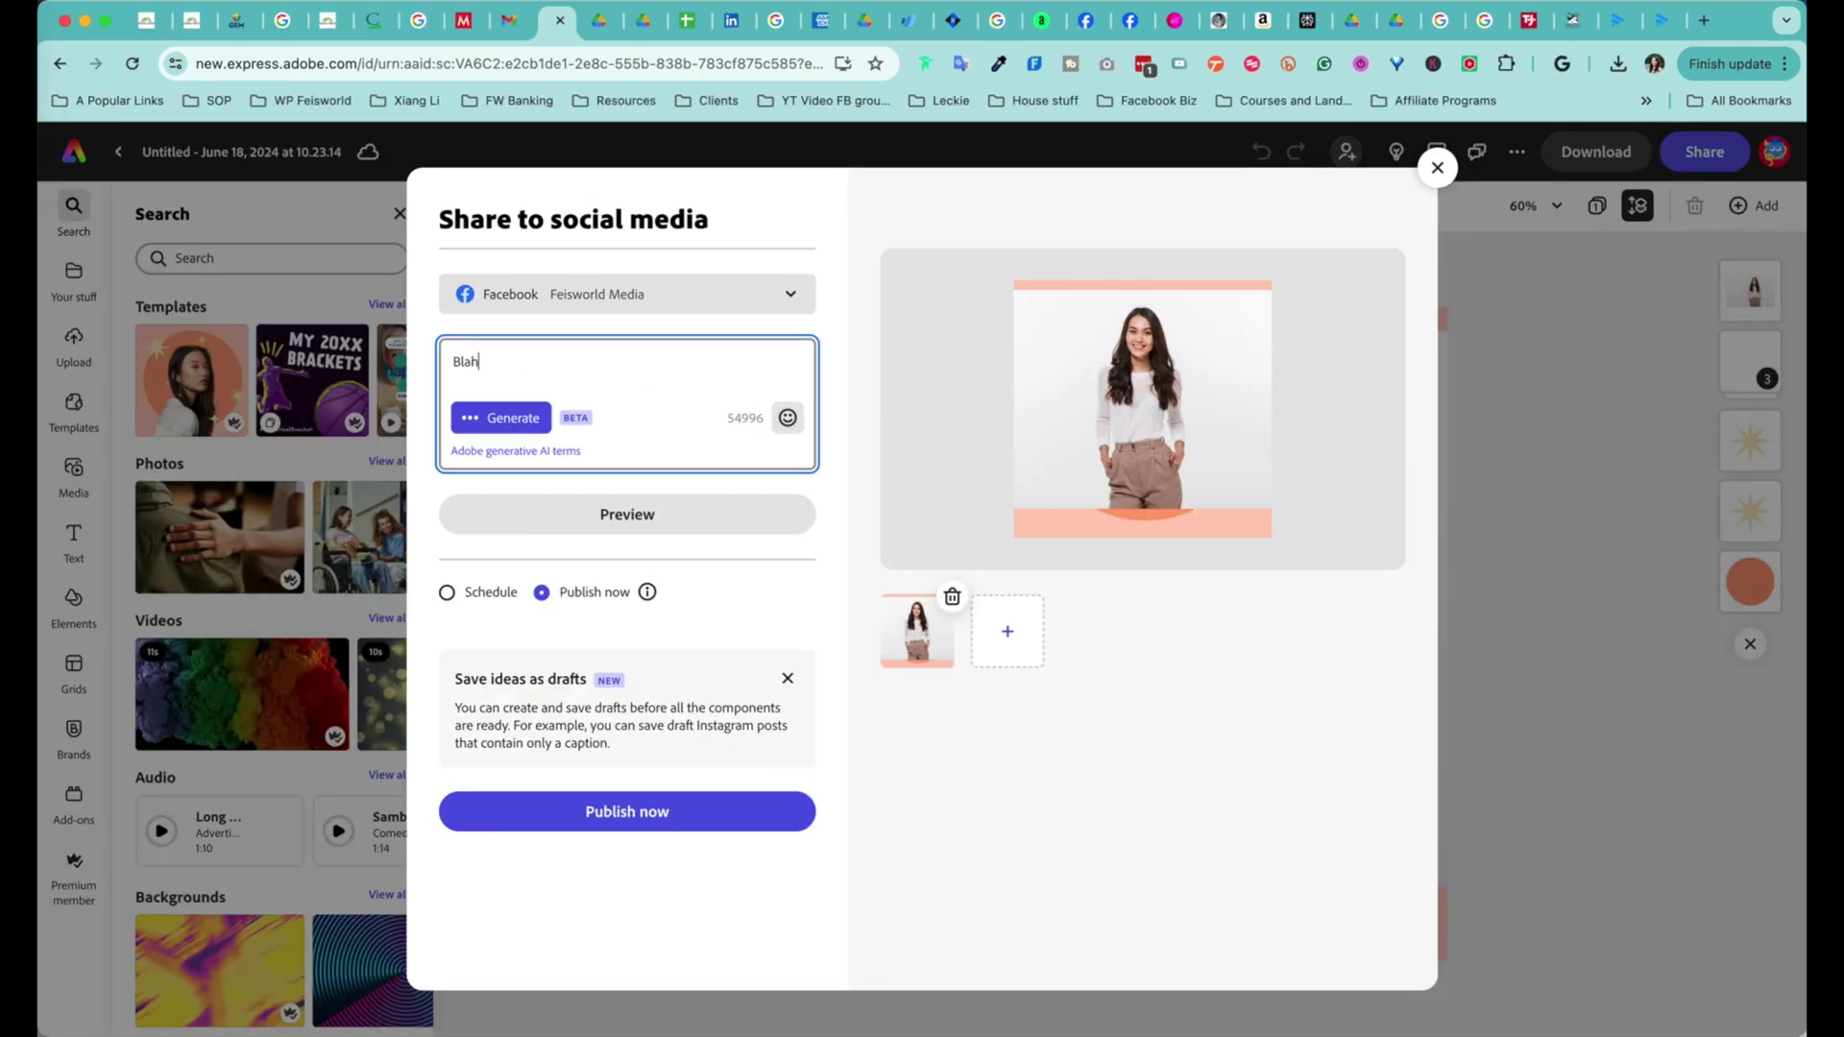
pyautogui.write('Blah blah blah')
# - Schedule the post, advancing the publish date two months toward October 2024
pyautogui.click(492, 591)
pyautogui.click(634, 696)
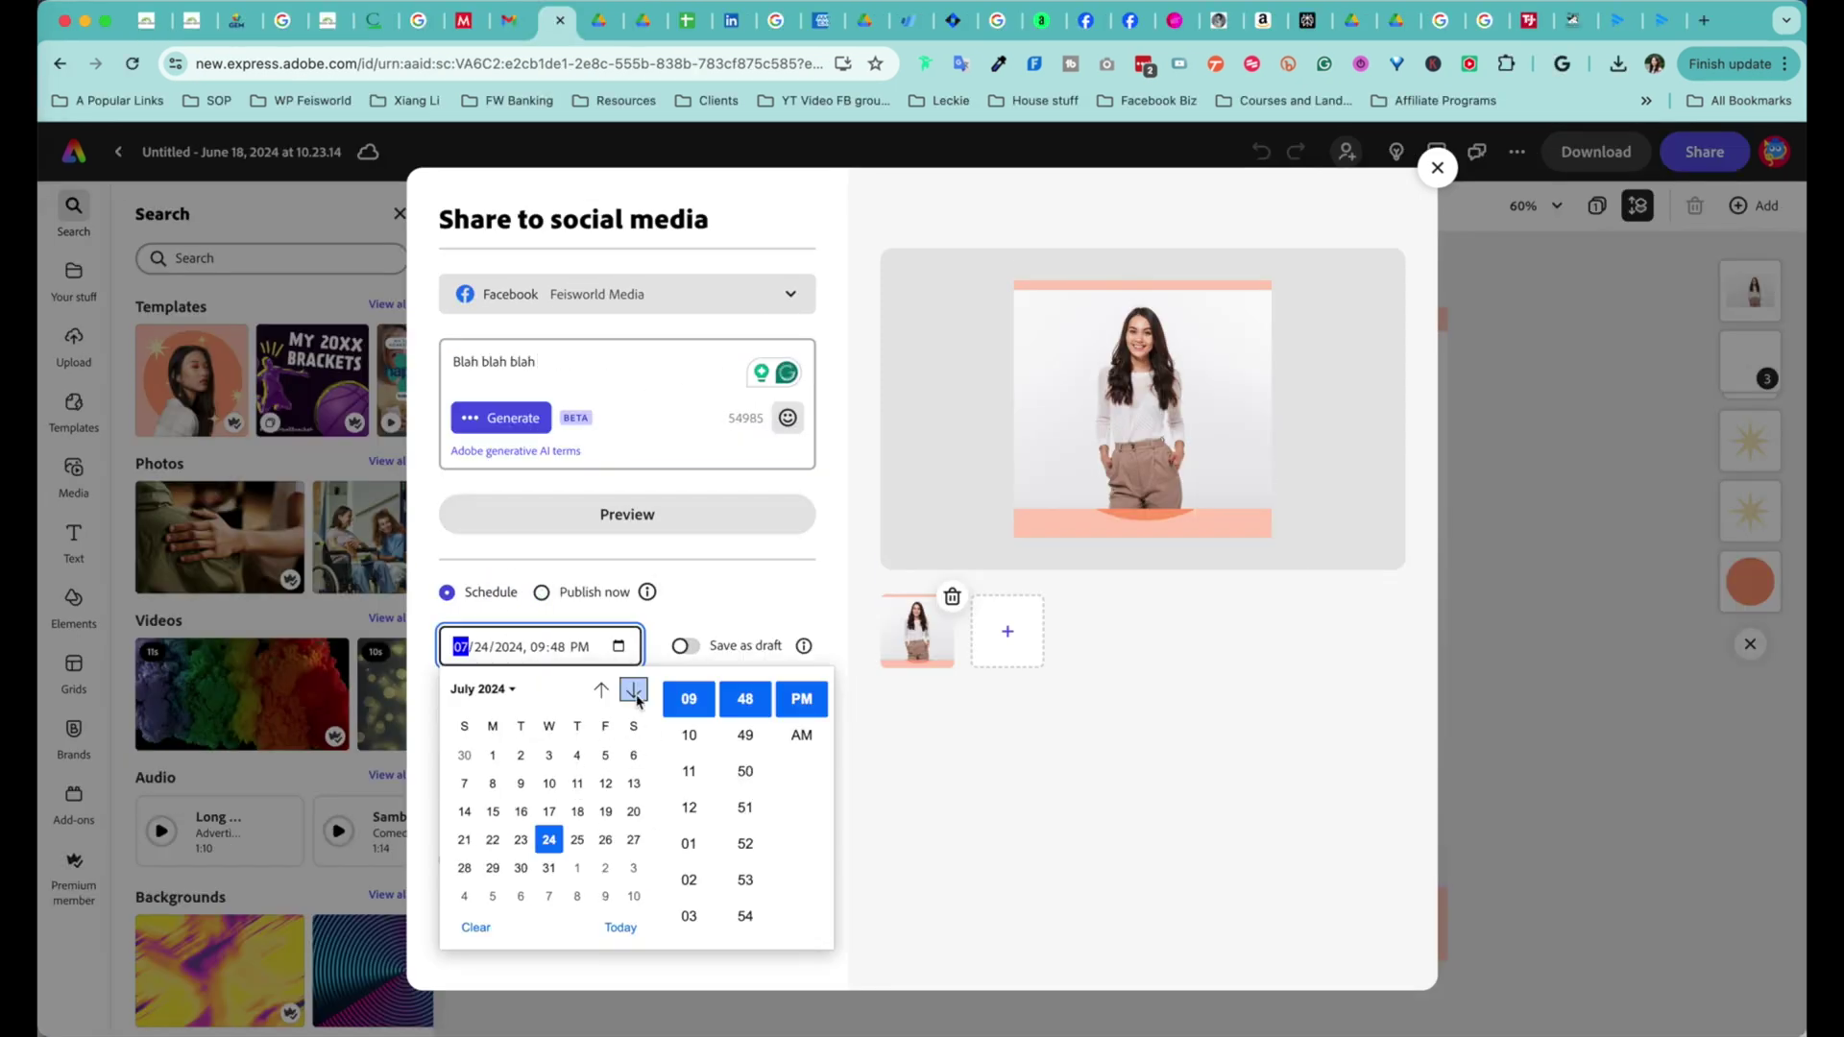
pyautogui.click(634, 694)
pyautogui.click(621, 648)
pyautogui.click(494, 689)
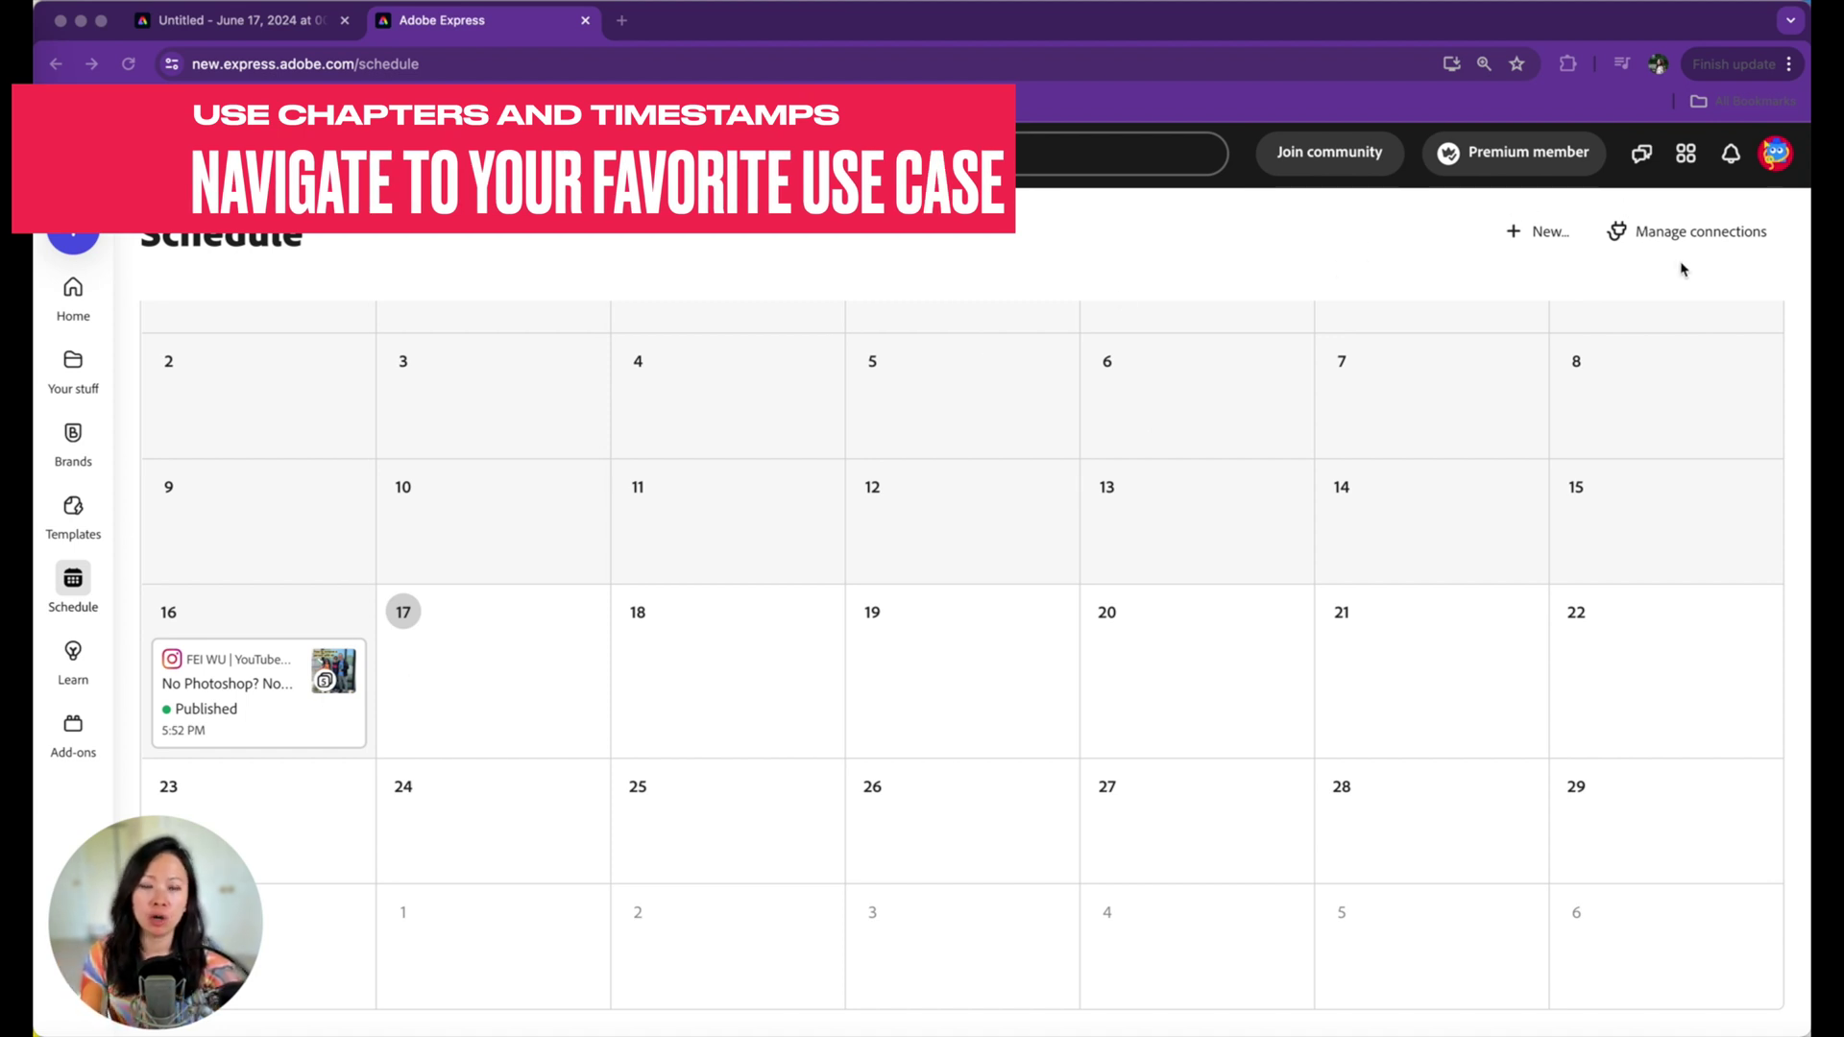
# - Show Connections: Facebook not connected, X and Instagram connected
pyautogui.click(1690, 231)
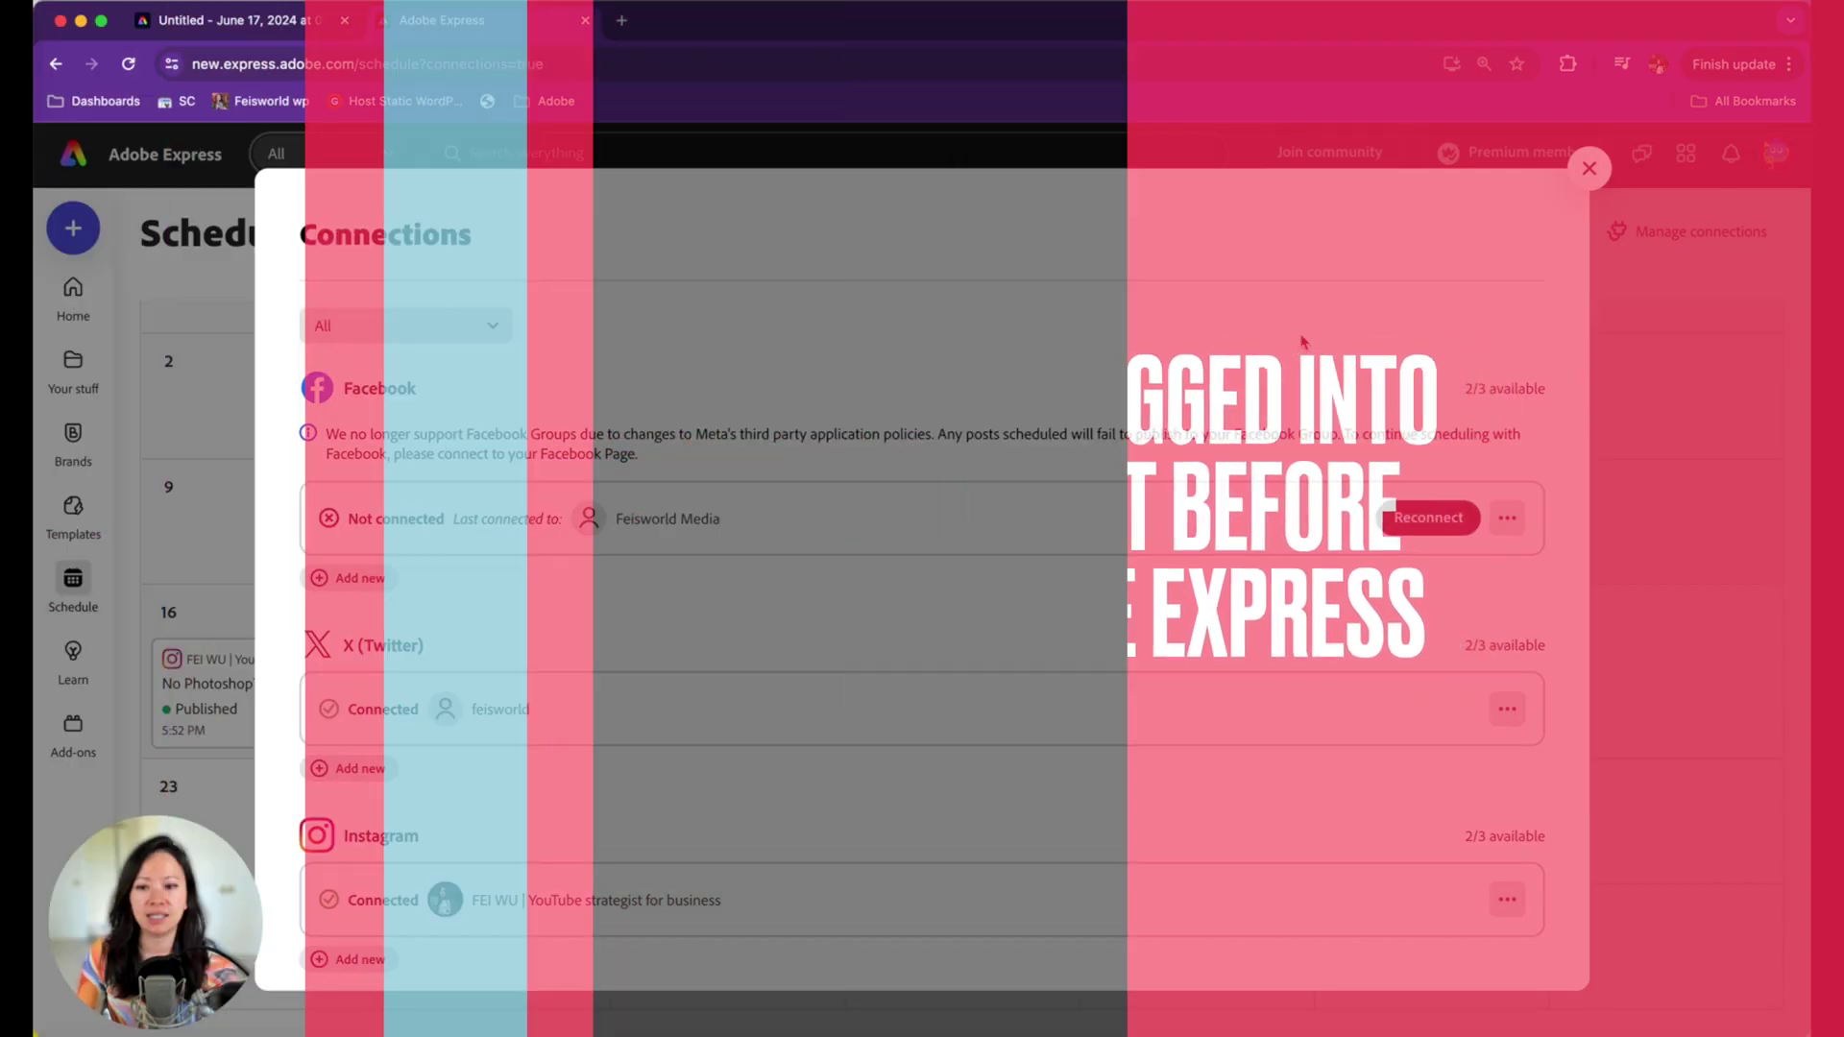
pyautogui.scroll(-3, 922, 576)
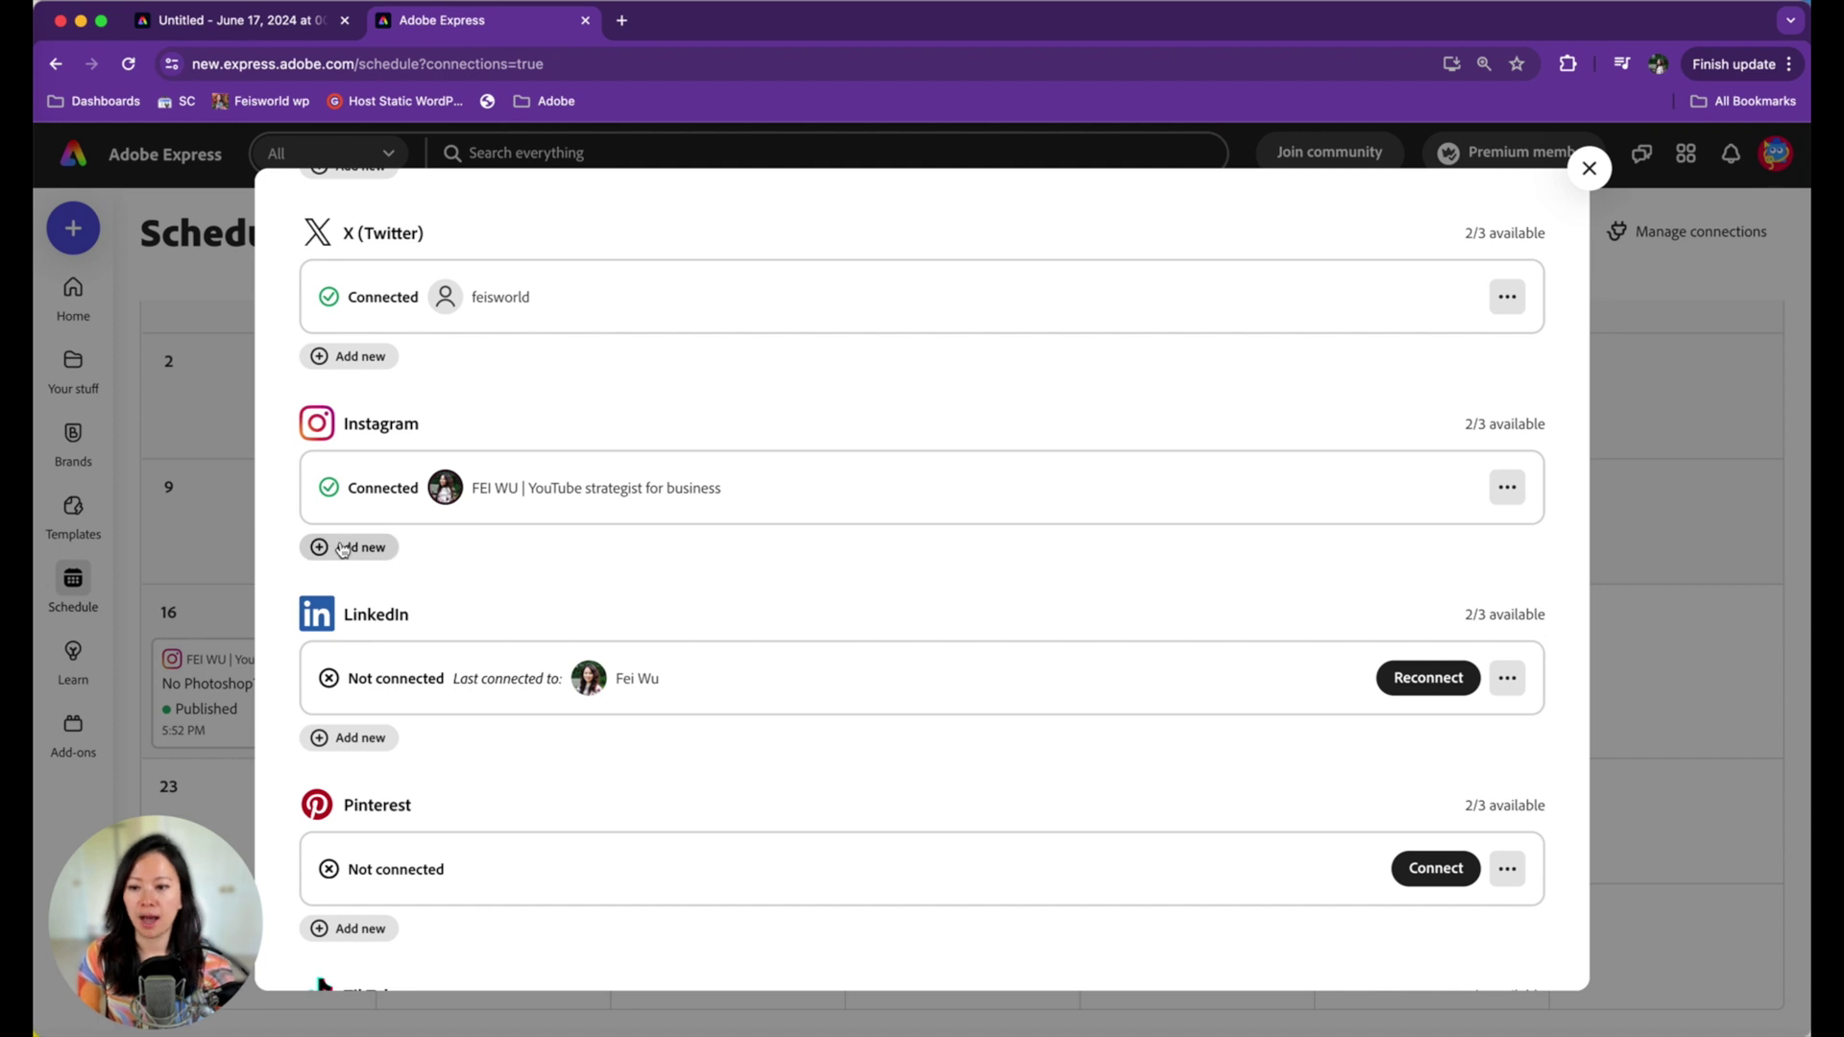
# - Add a new Instagram connection and approve Adobe Express access in the Facebook popup
pyautogui.click(343, 548)
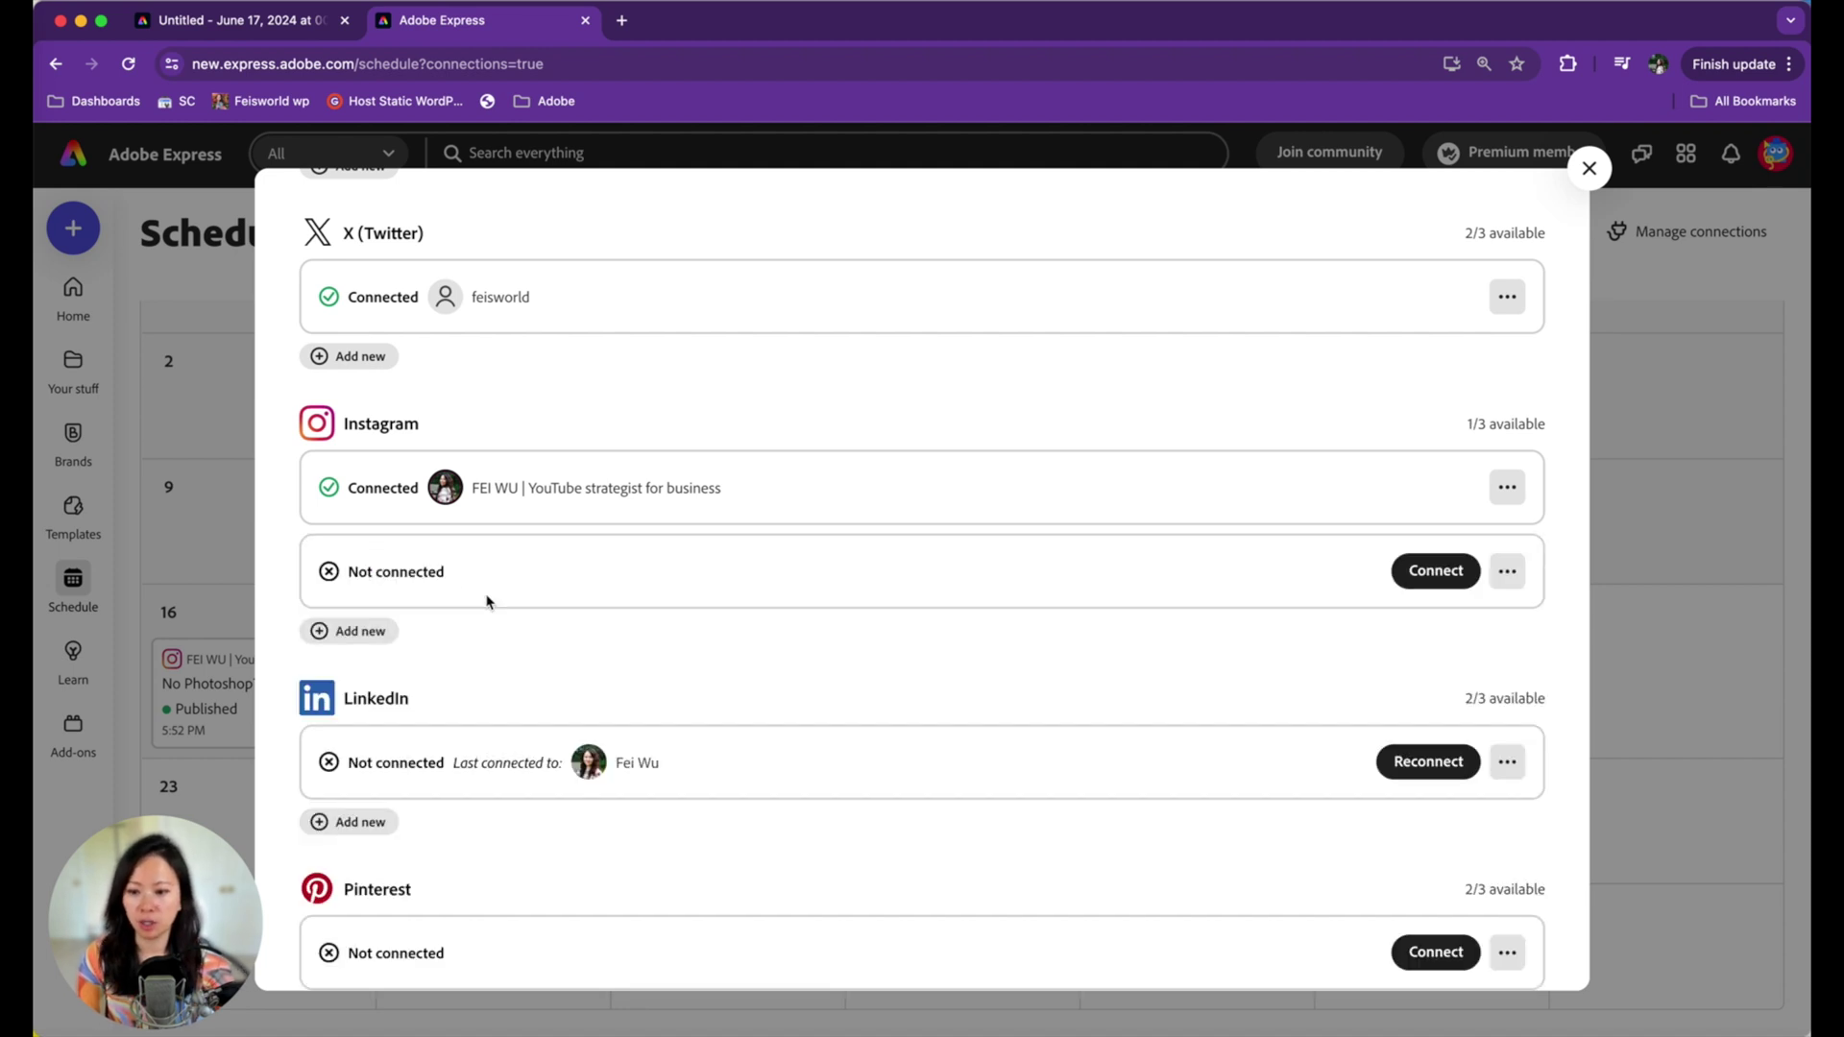
pyautogui.click(1436, 571)
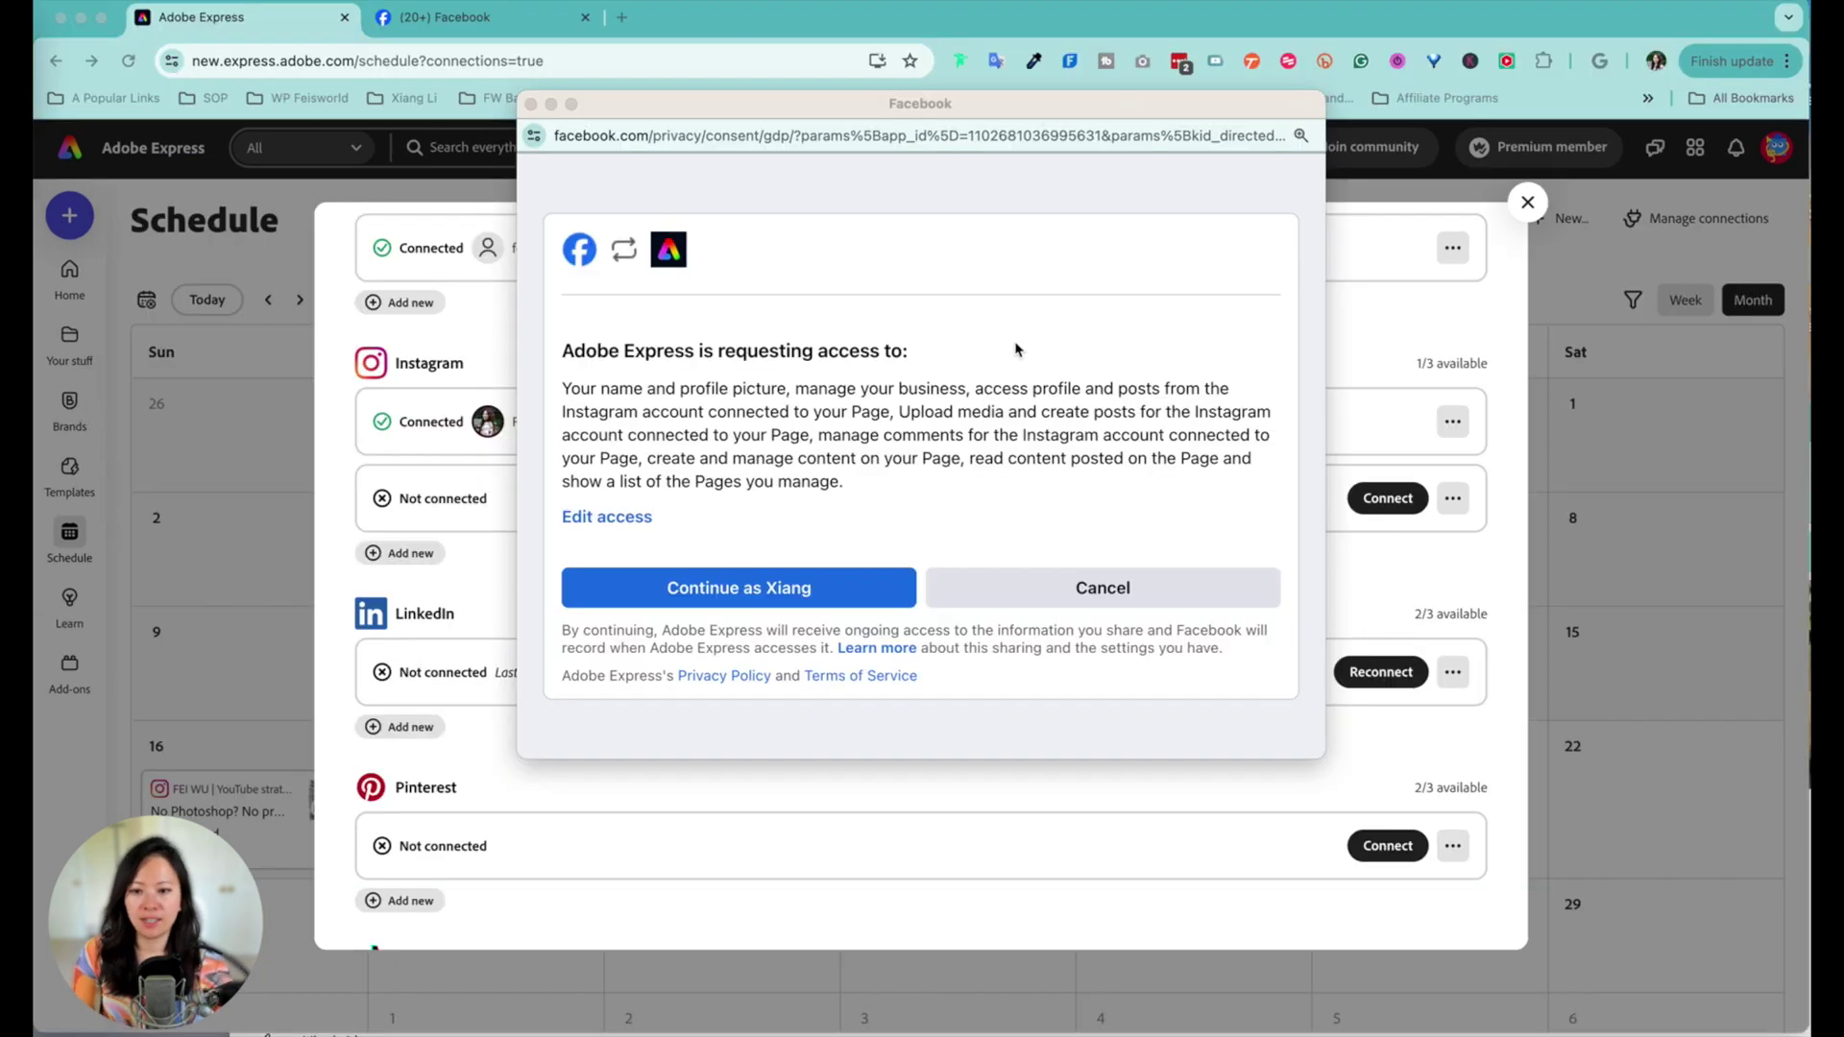
pyautogui.moveTo(1059, 104); pyautogui.dragTo(1108, 133)
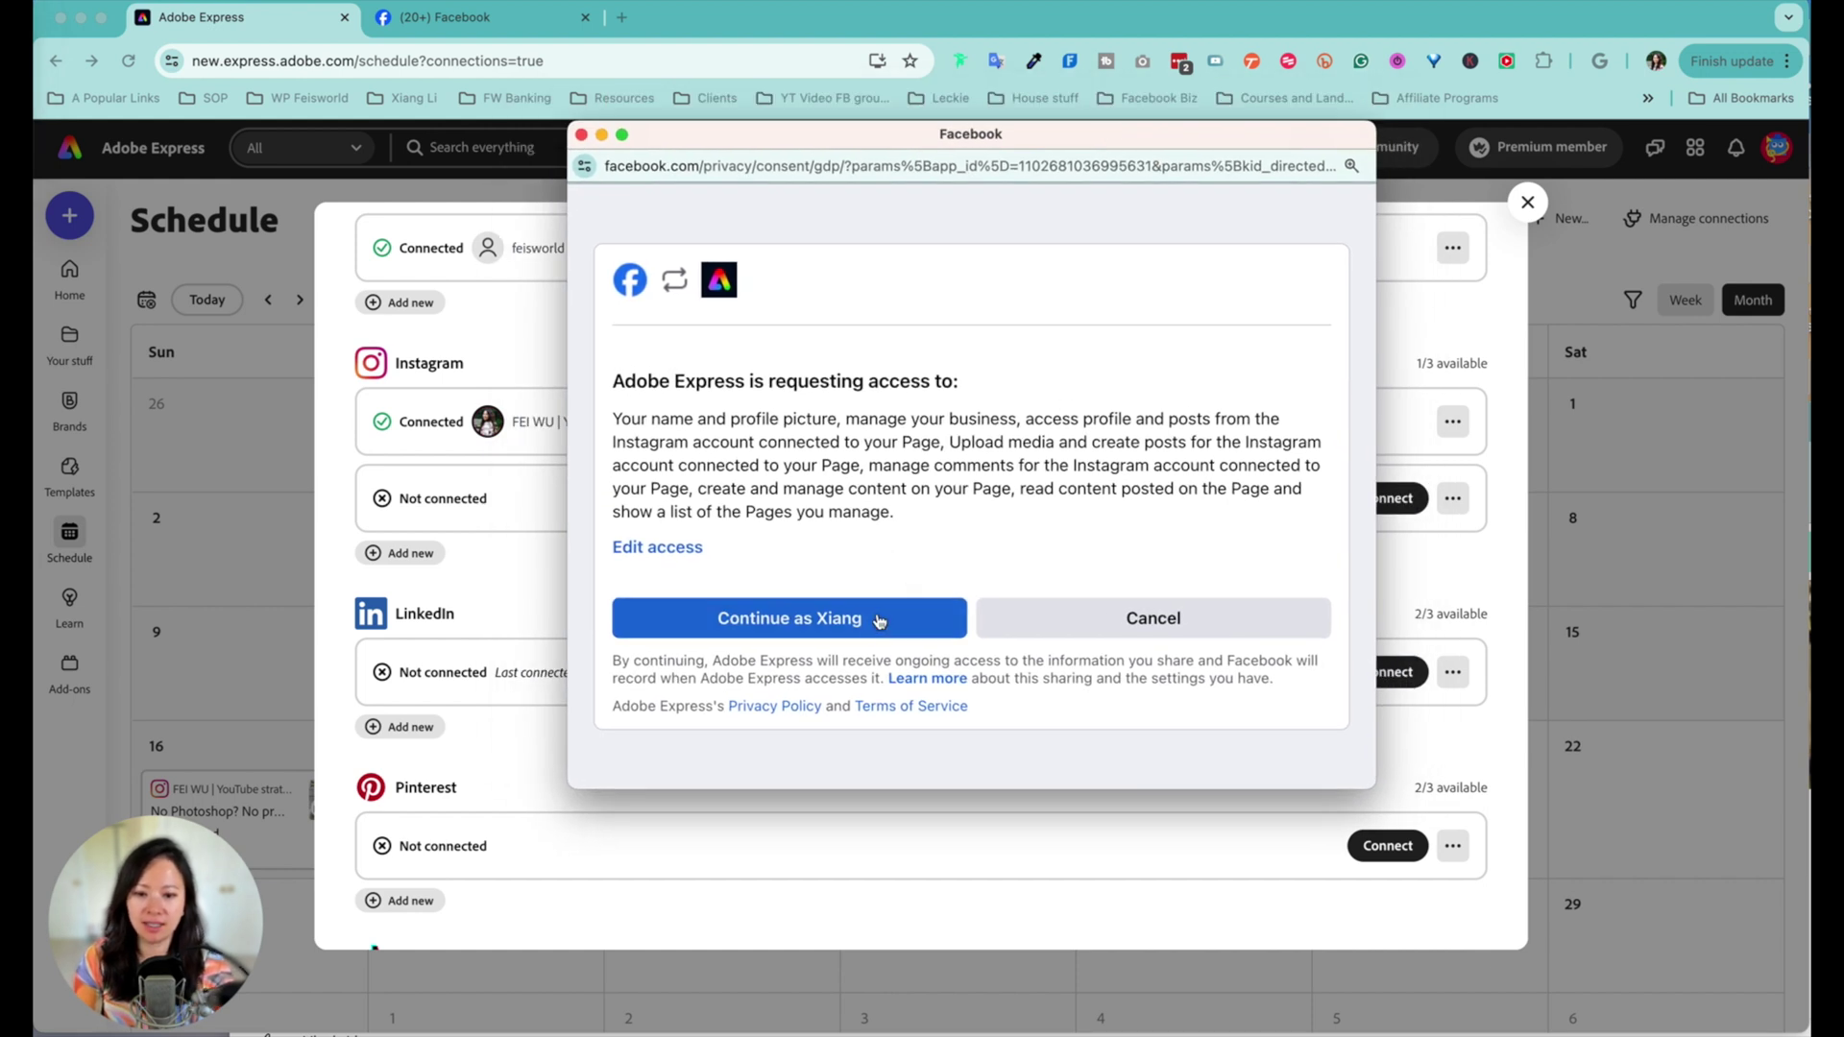
pyautogui.click(879, 619)
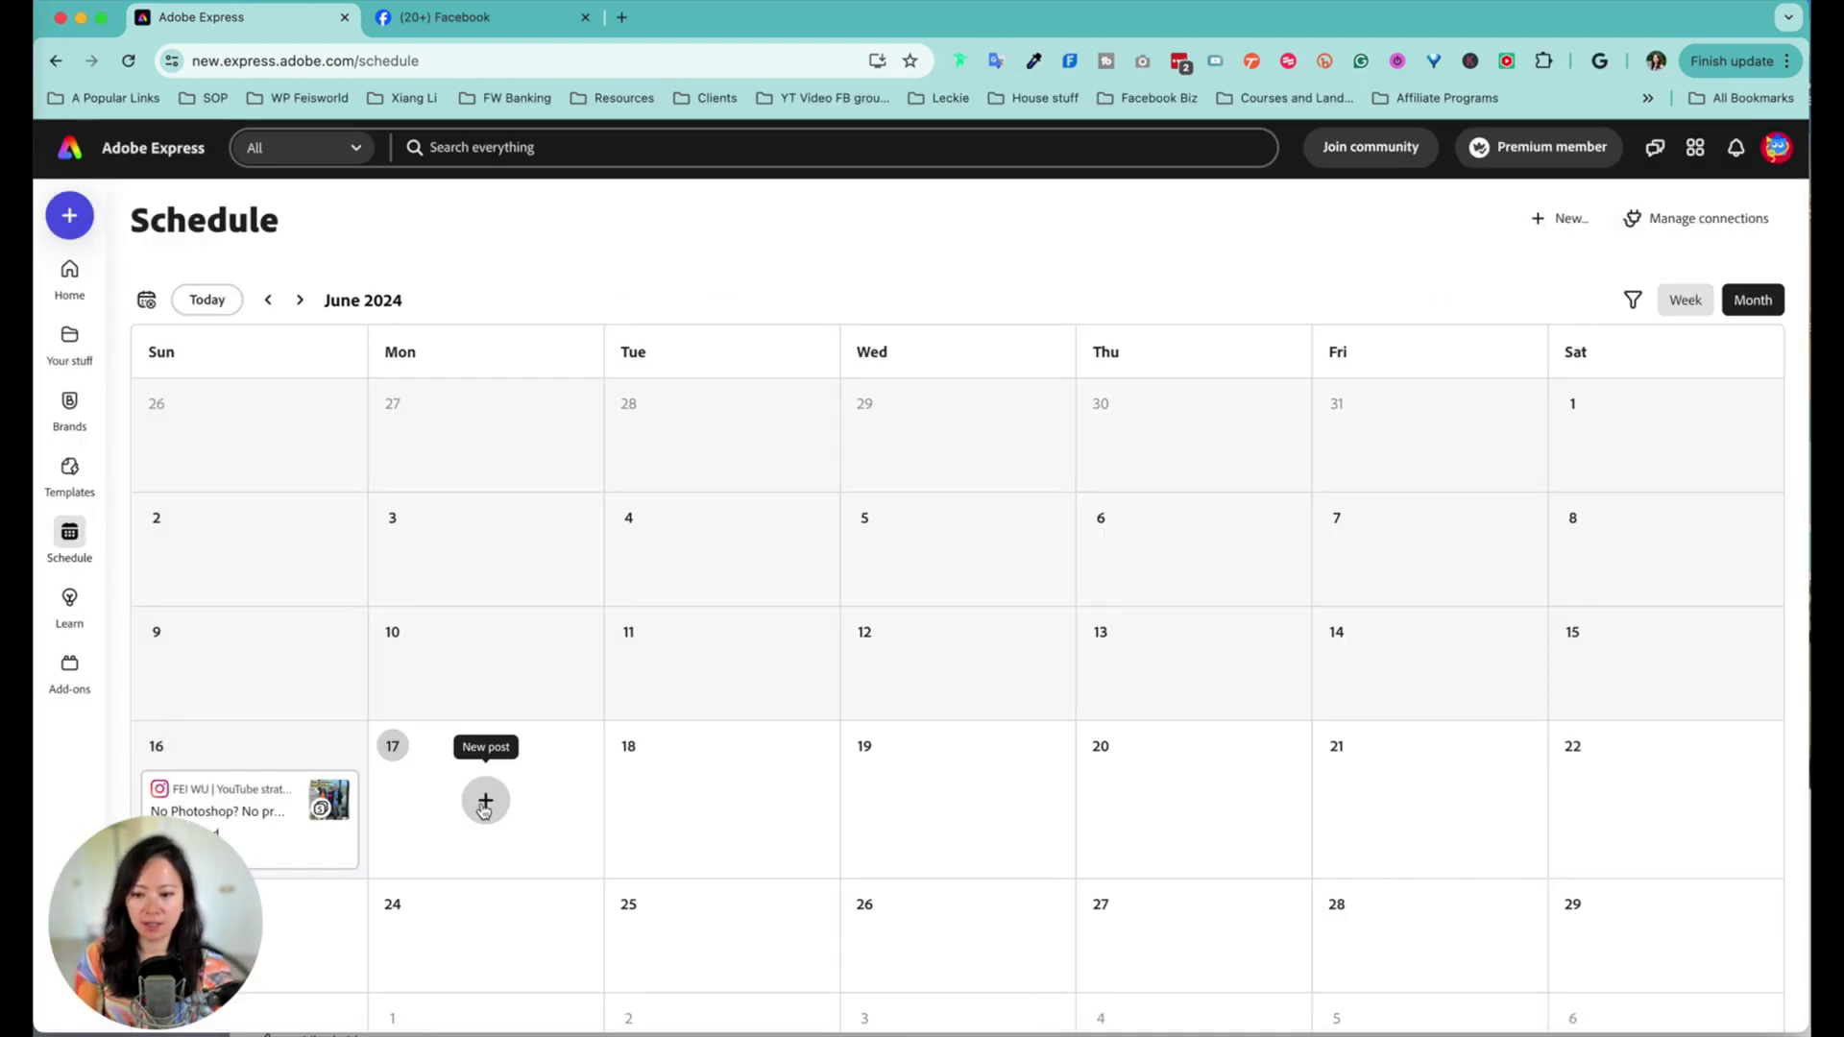
# - Create a regular June 17 post that includes the Chinese Watercolor Art and FEI WU YouTube channels
pyautogui.click(485, 801)
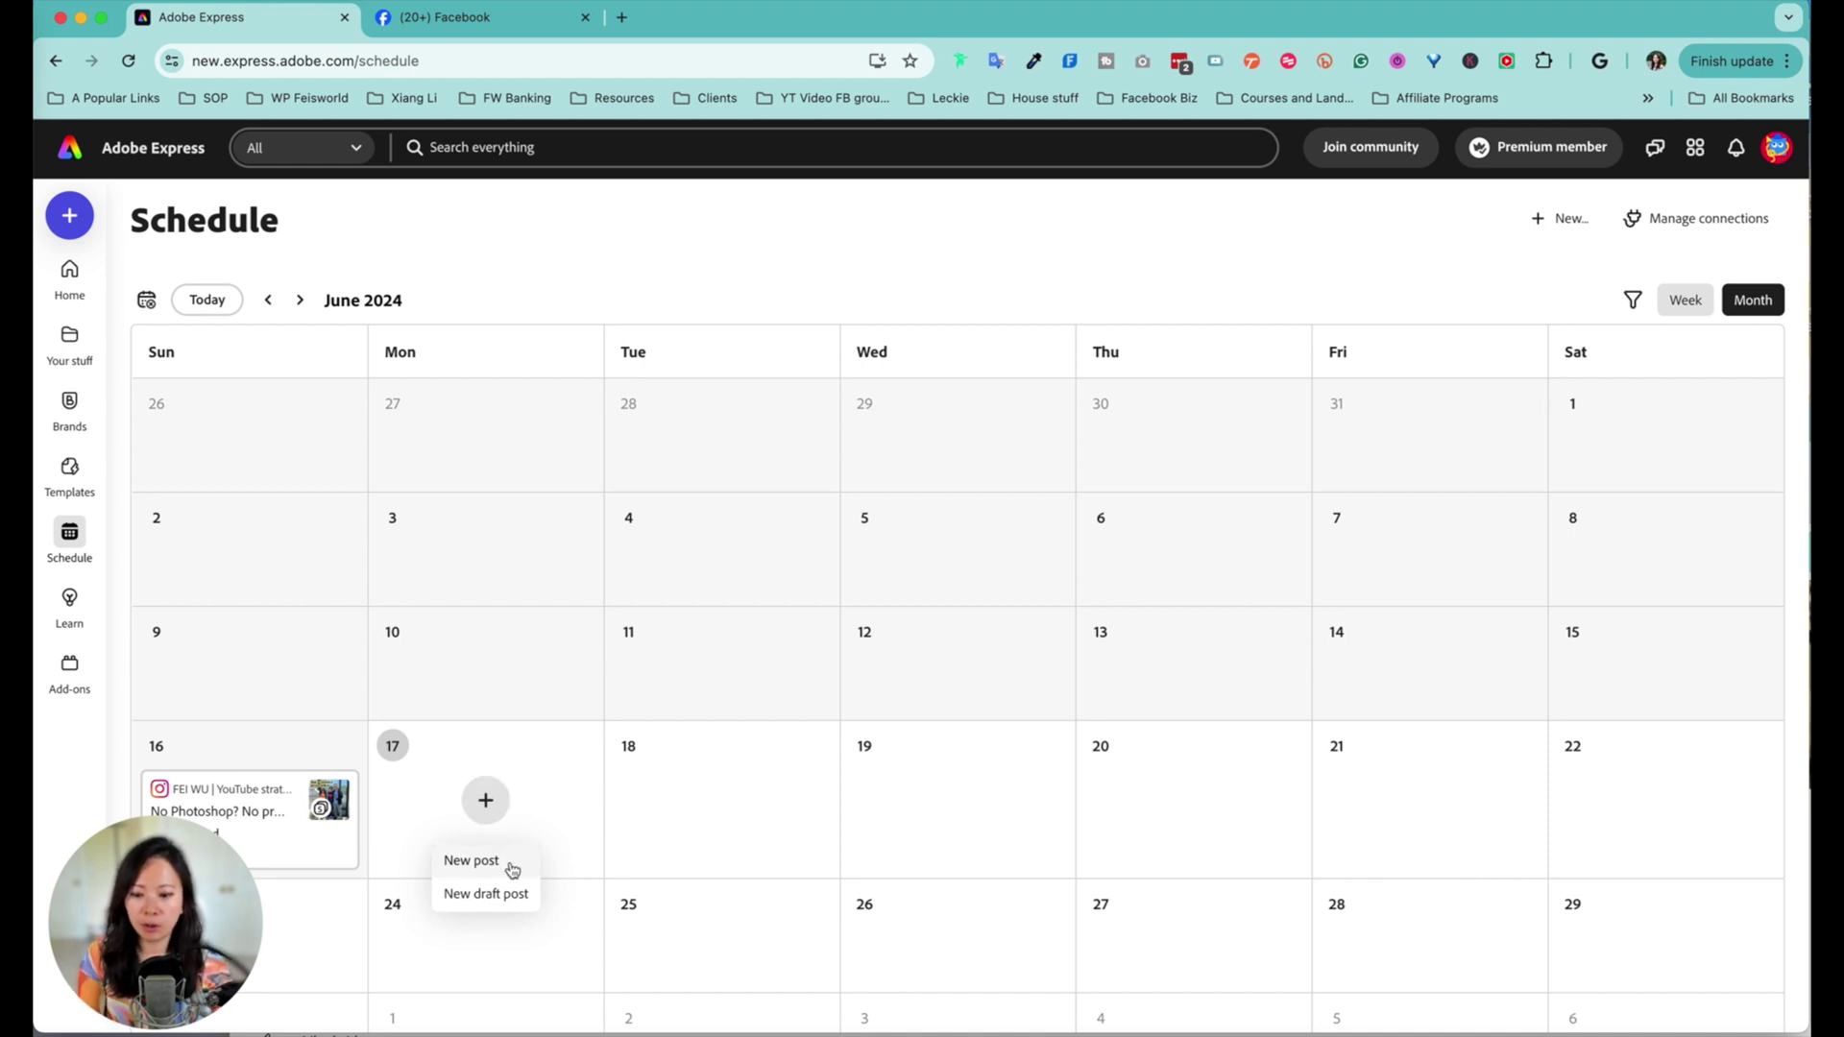
pyautogui.click(496, 894)
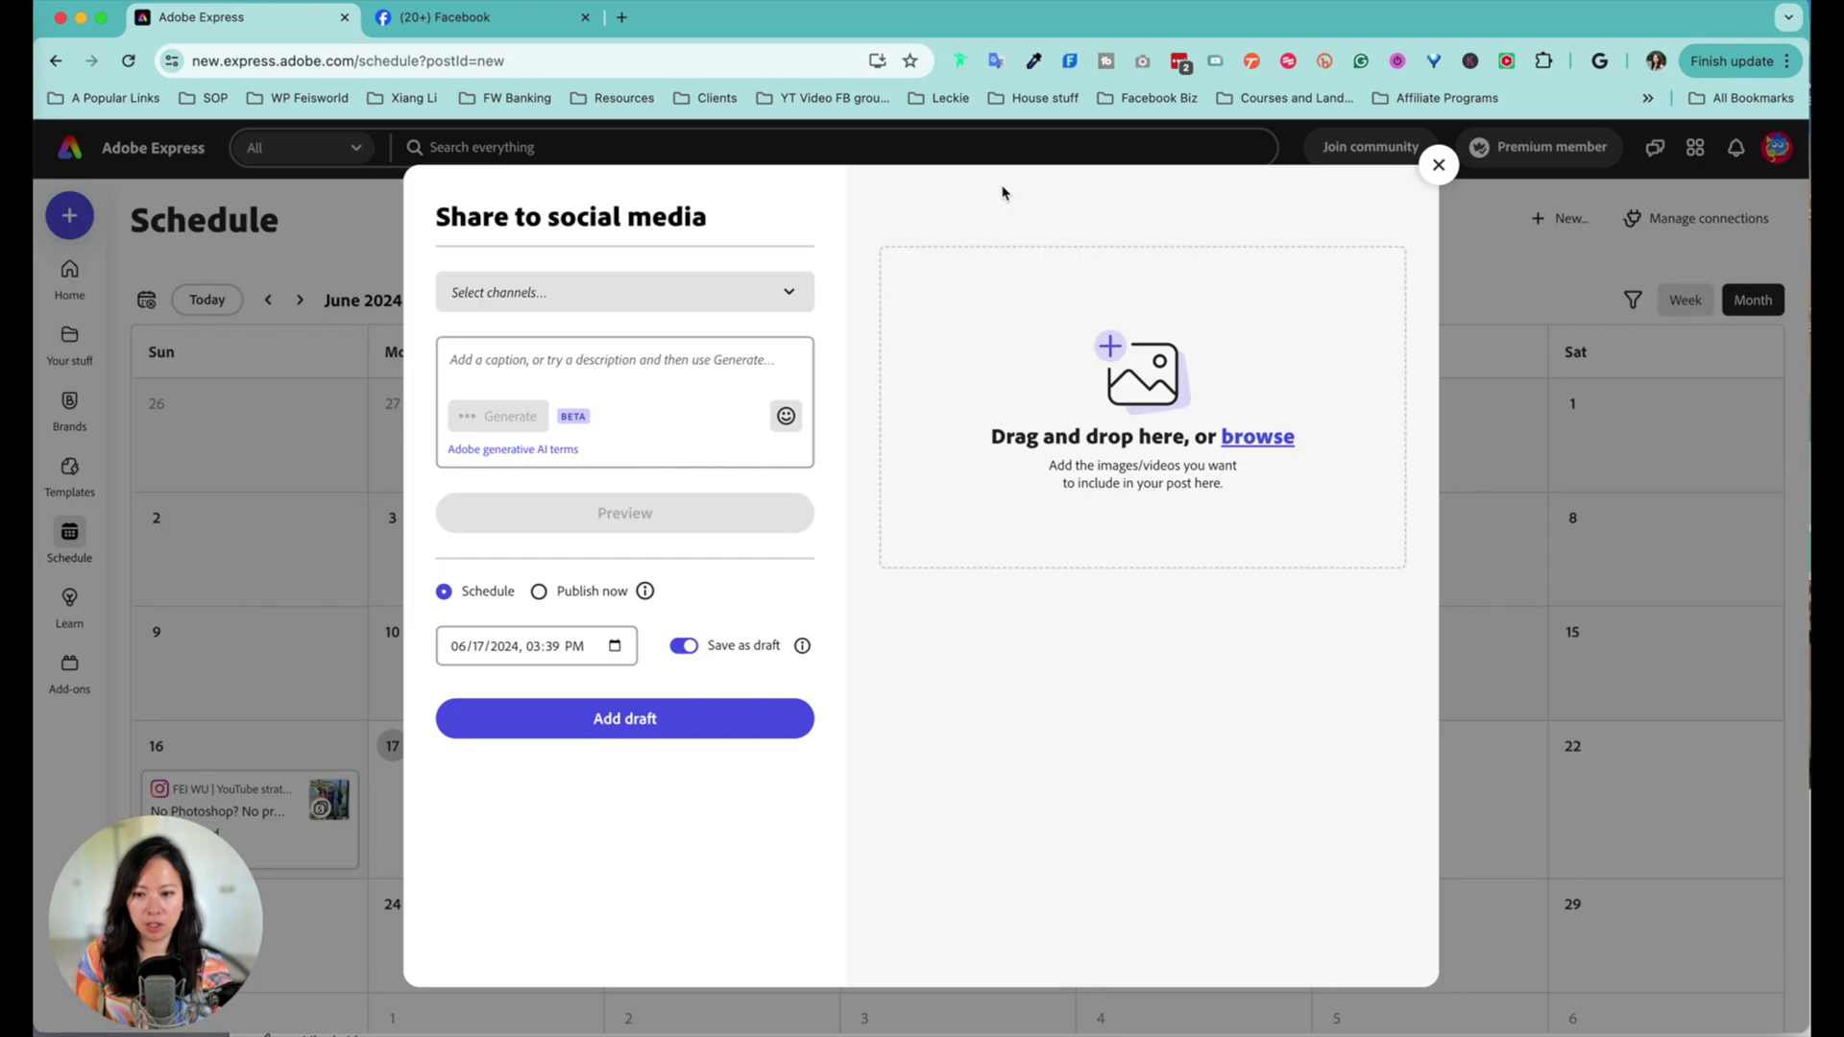
pyautogui.click(715, 303)
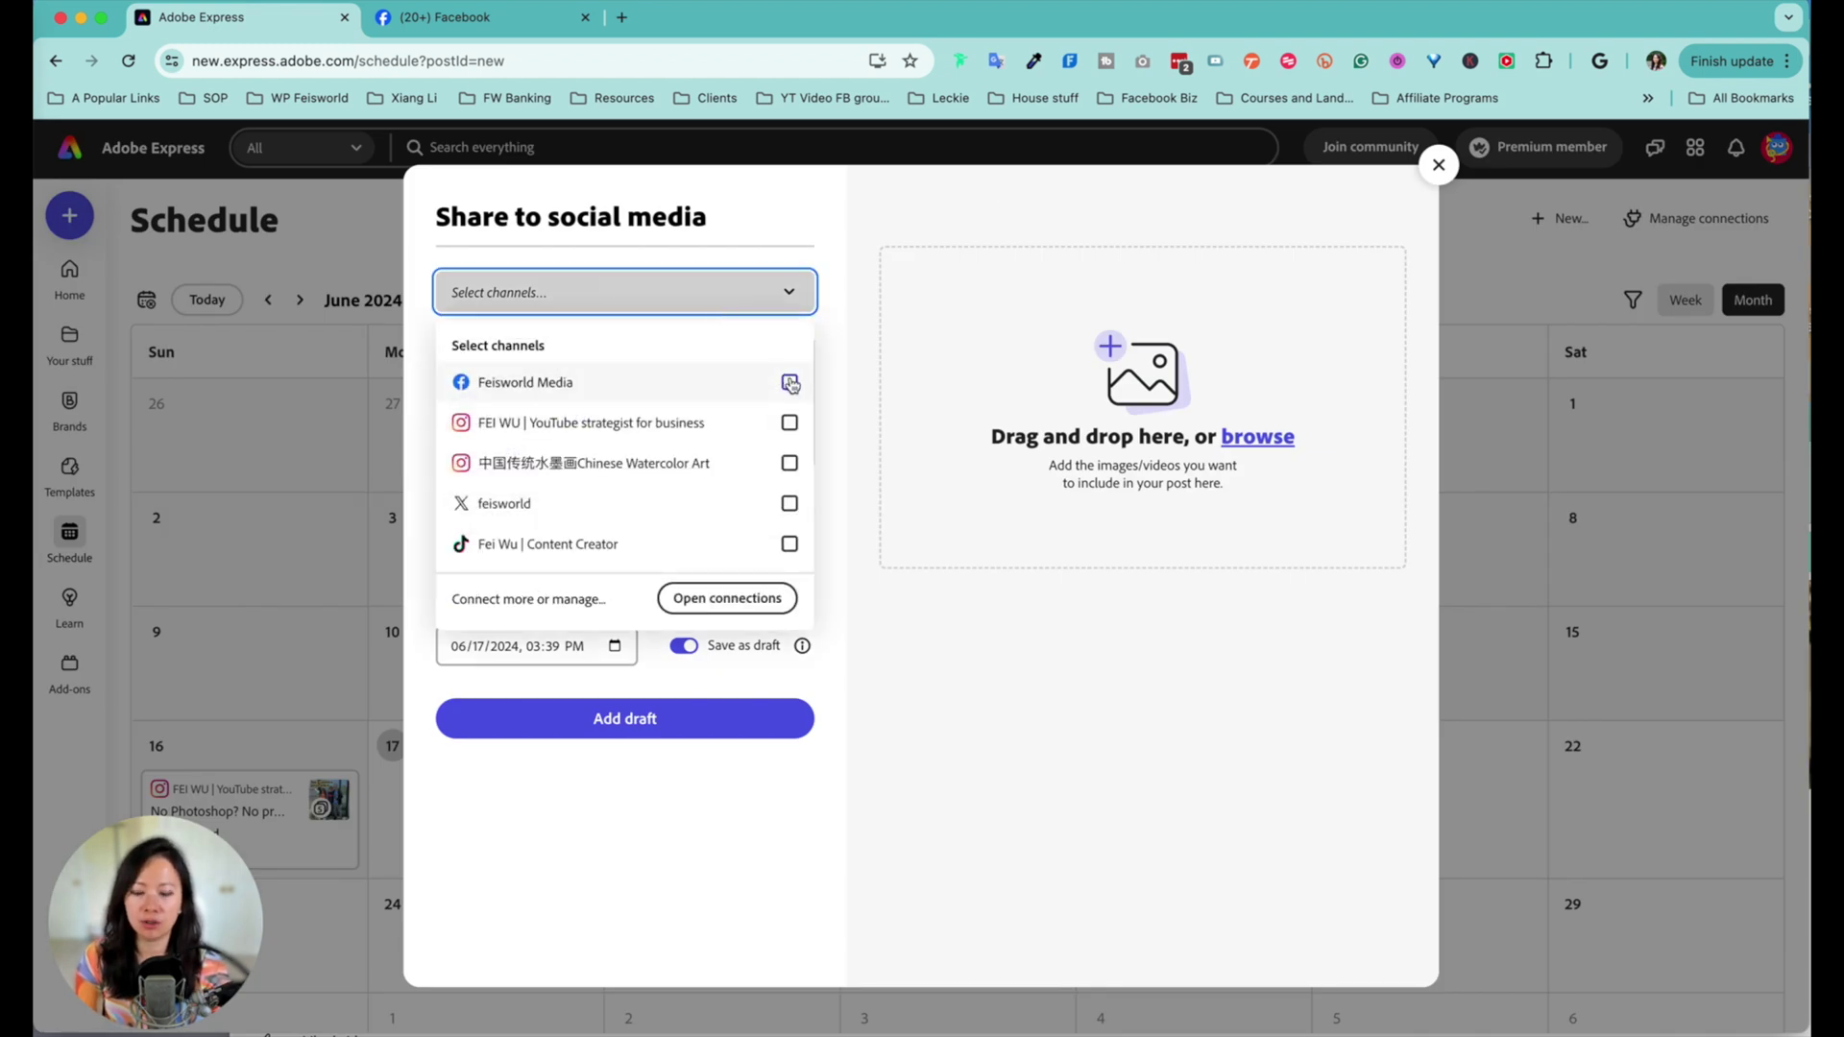
pyautogui.click(789, 465)
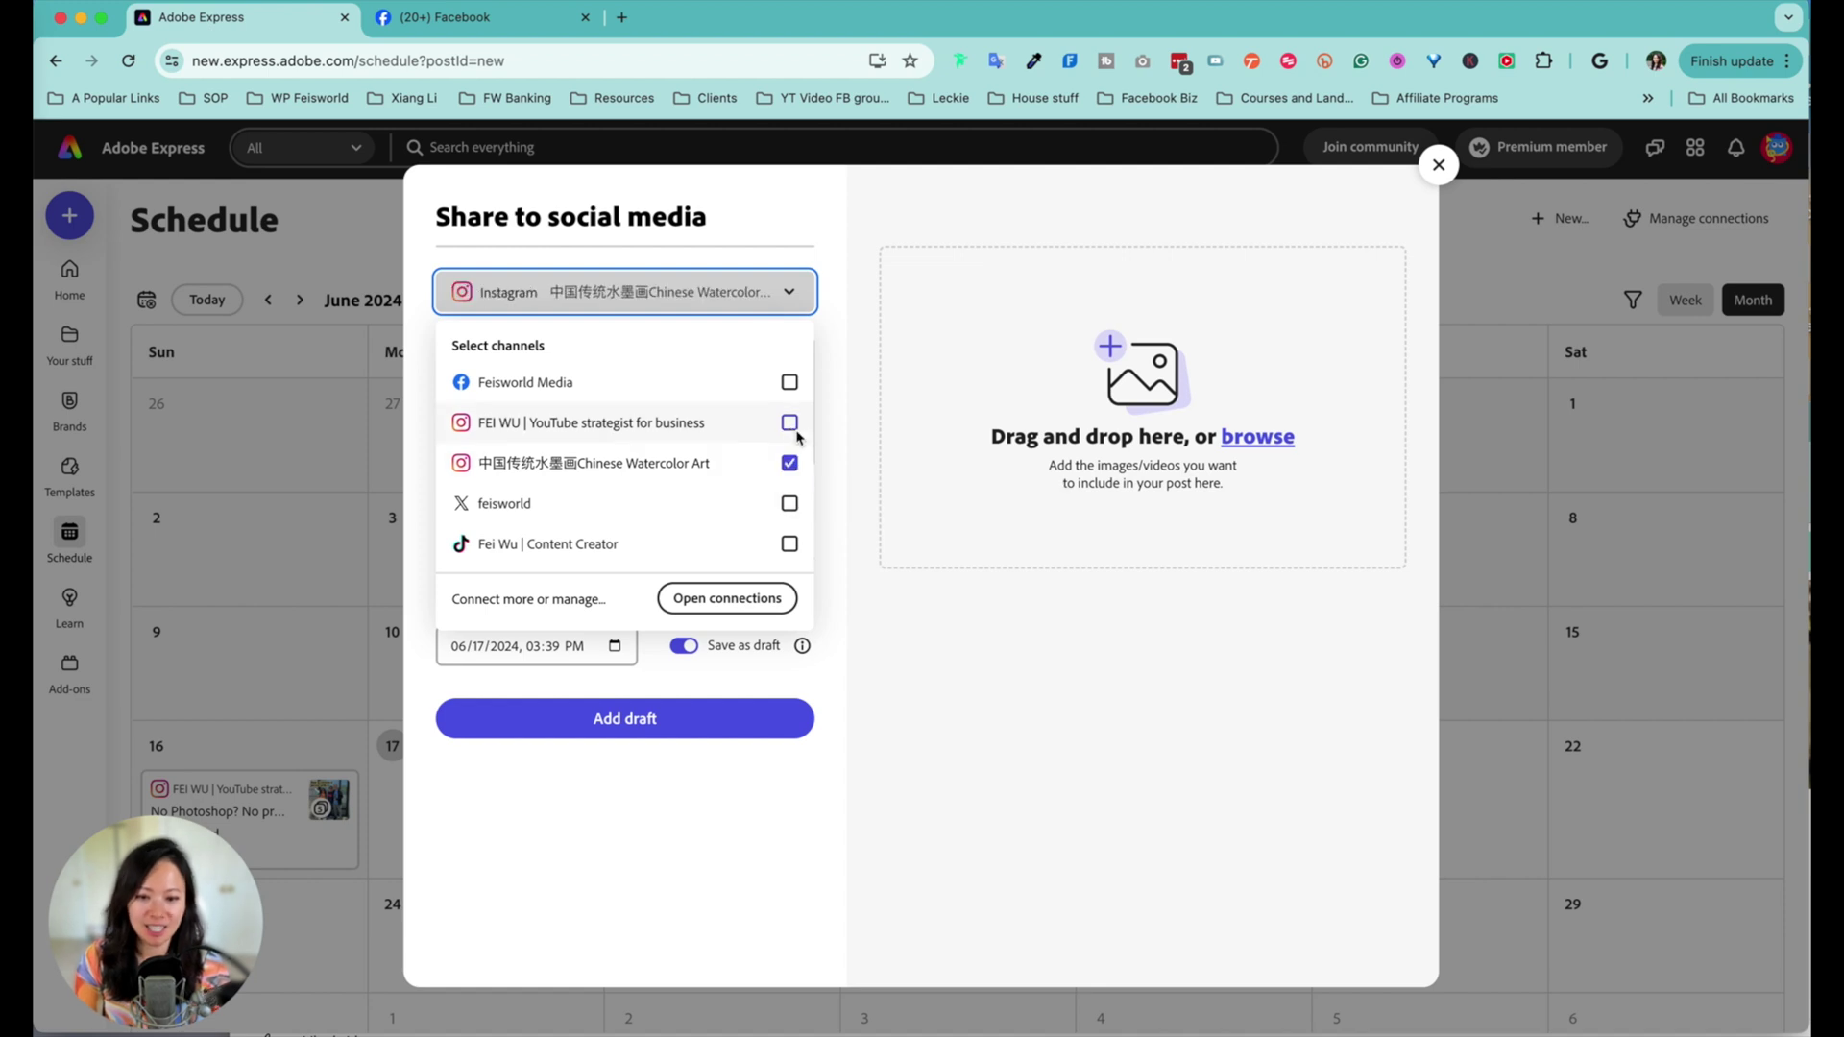
pyautogui.click(791, 423)
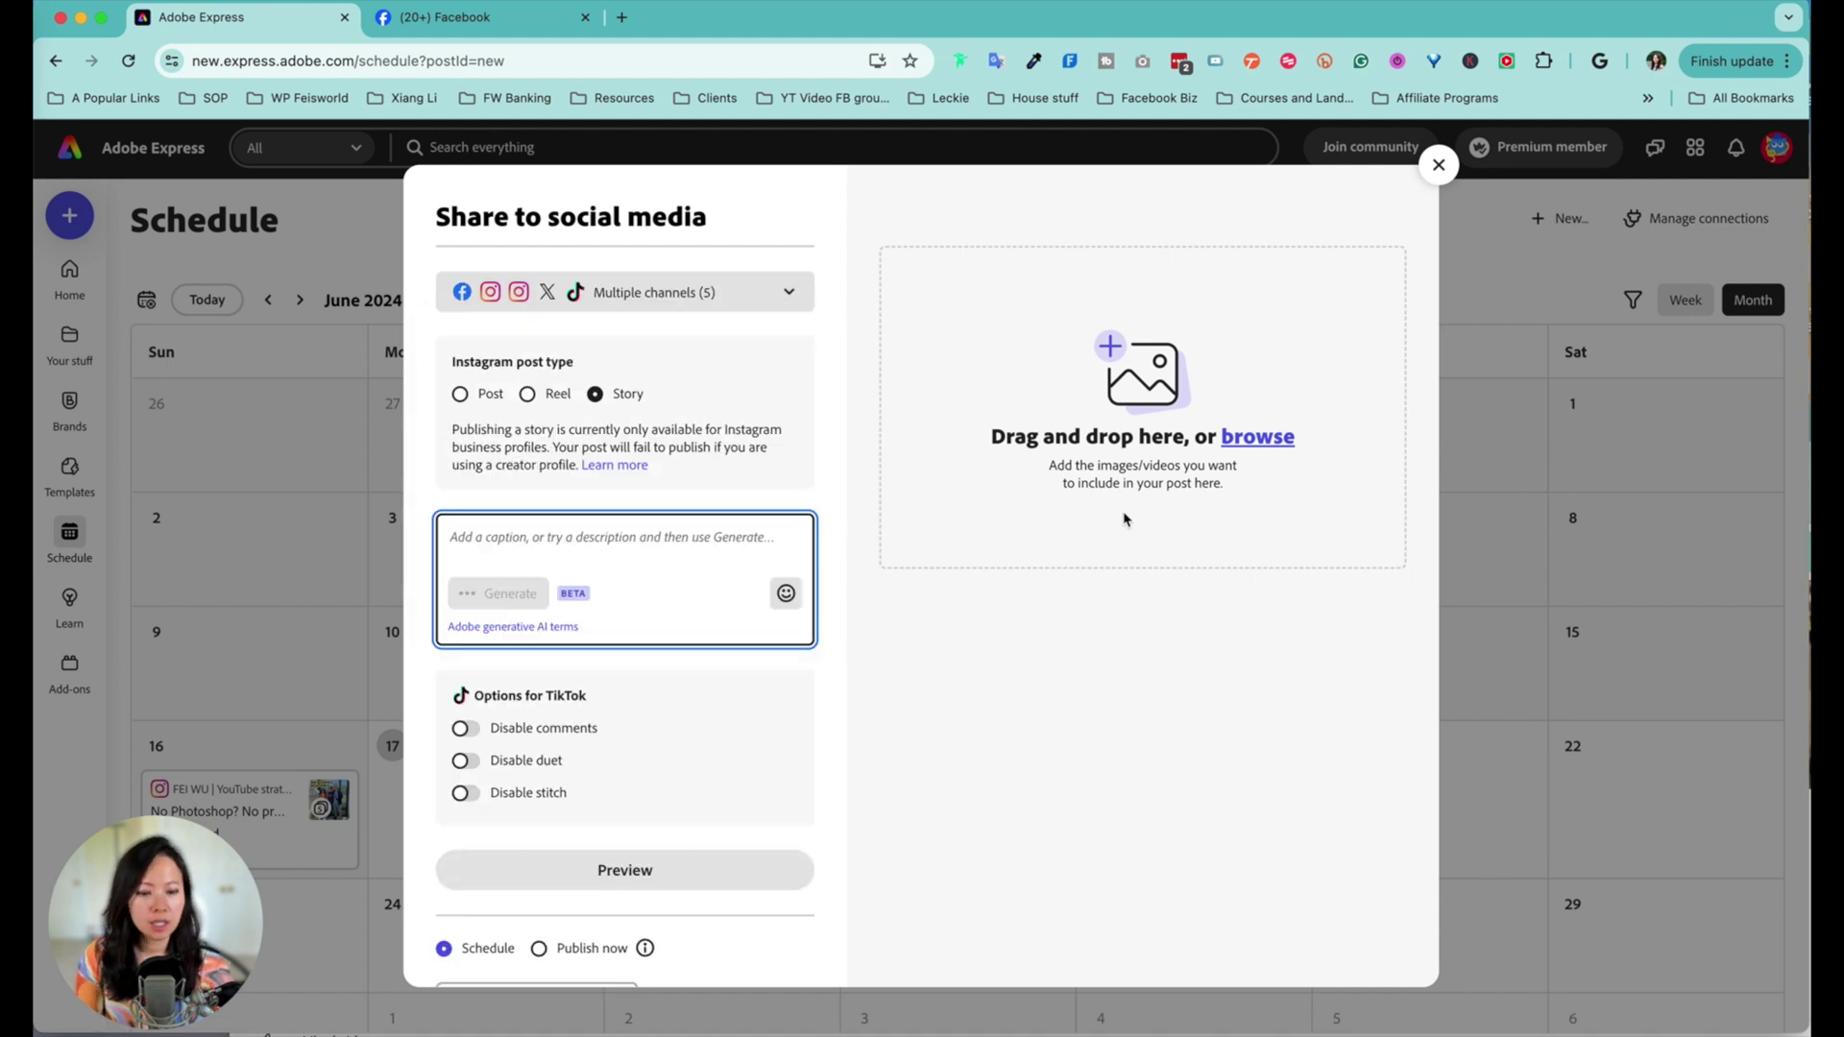
# - Attach only page 3, the motorcycle page, by deselecting pages 1, 2 and 4
pyautogui.click(1259, 437)
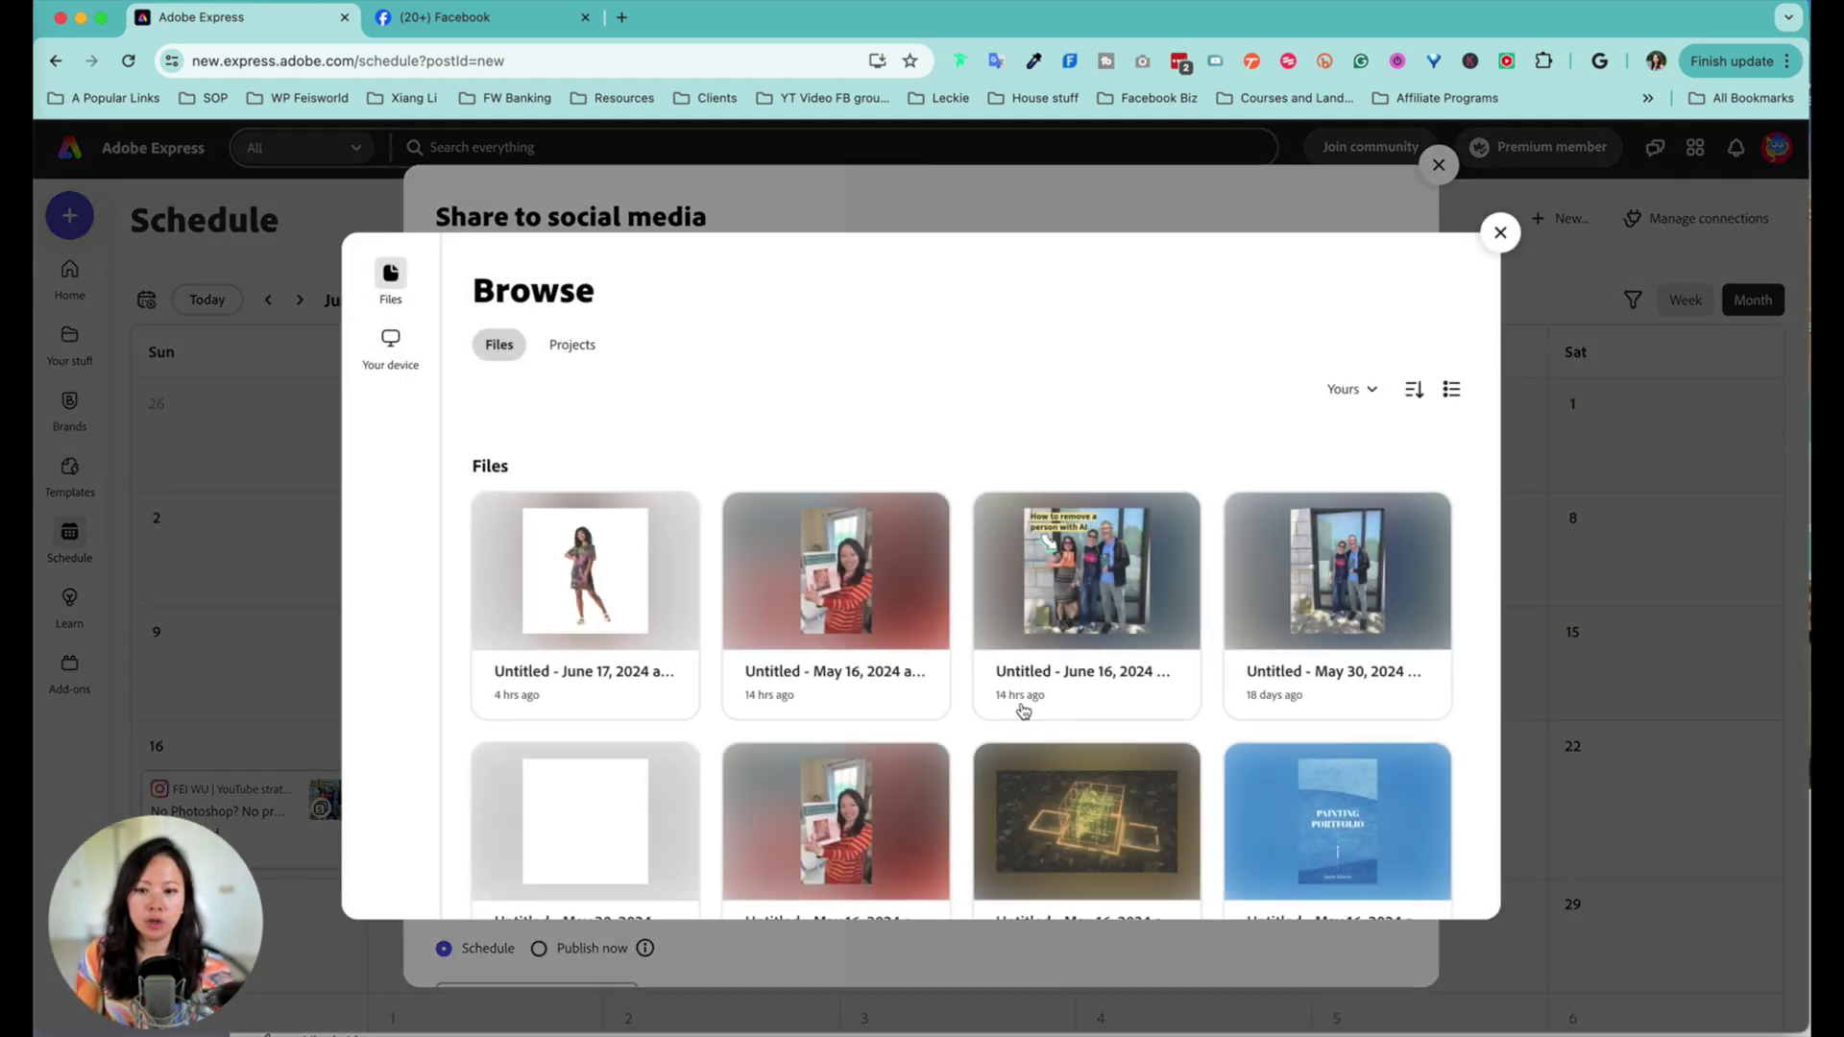
pyautogui.scroll(-2, 1051, 655)
pyautogui.scroll(2, 1259, 777)
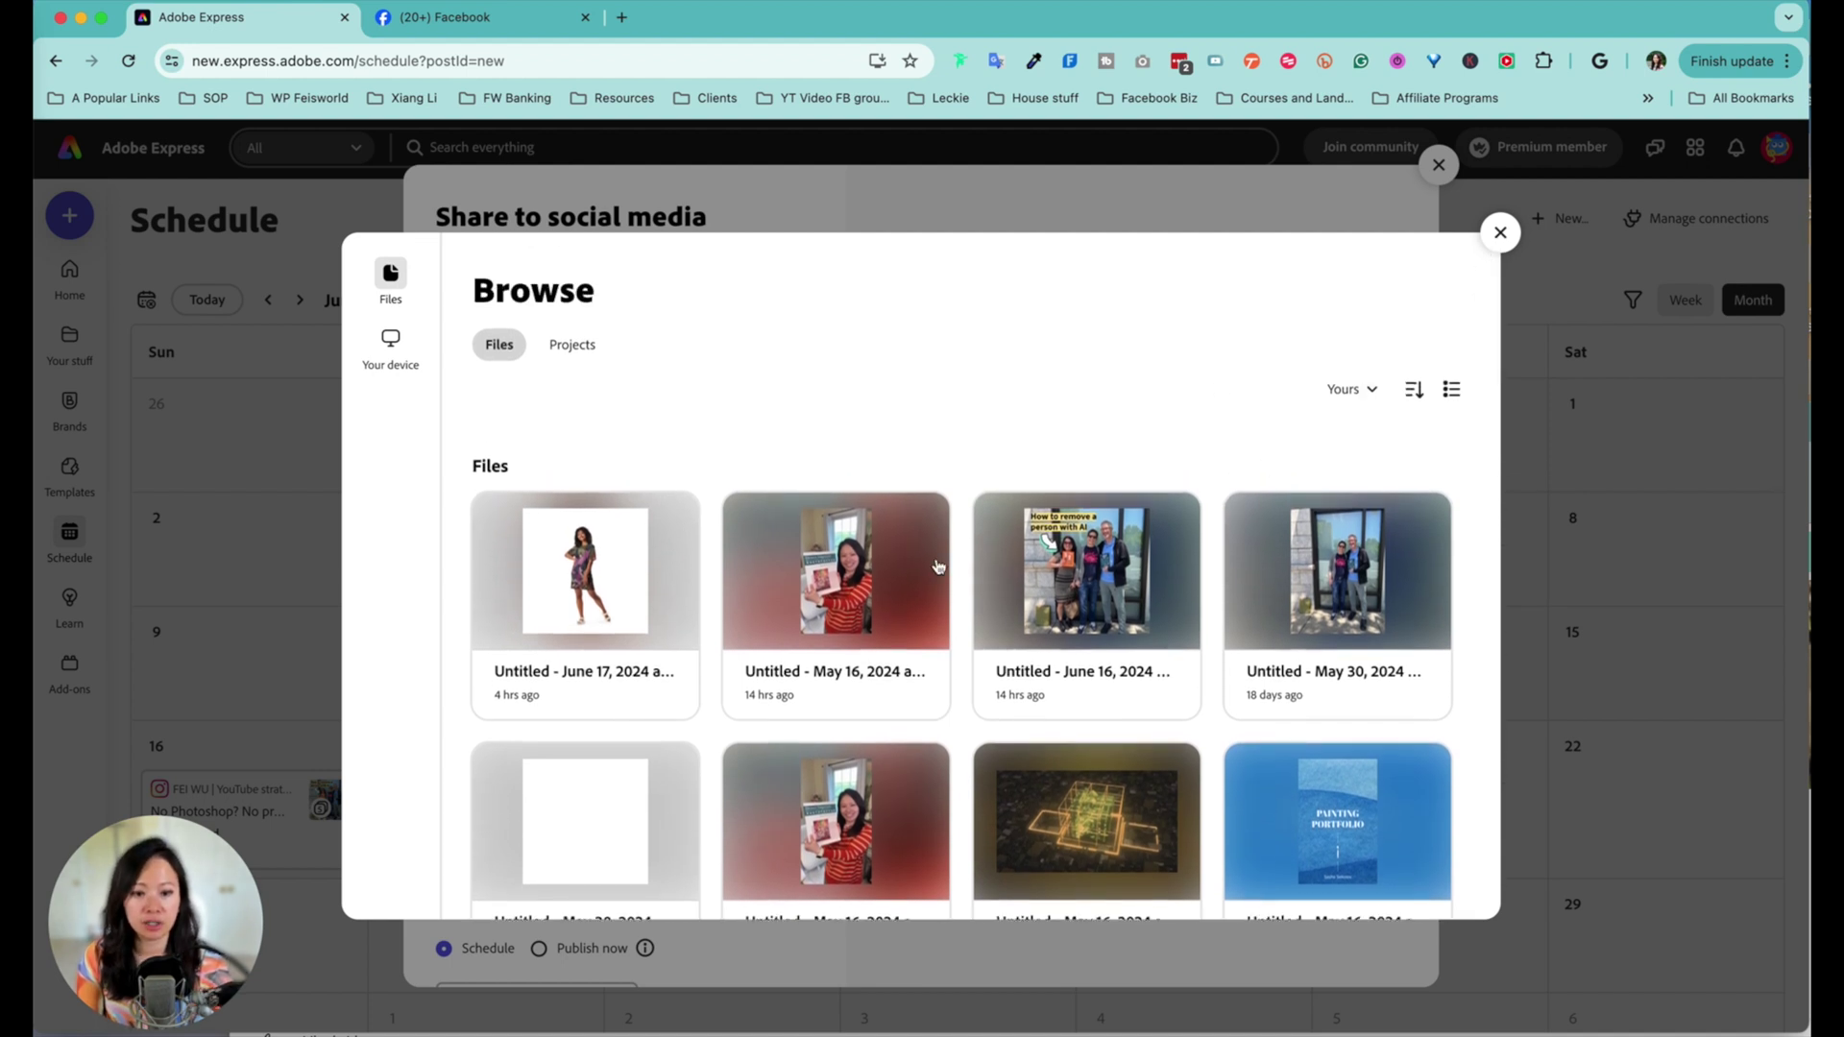
pyautogui.click(1500, 233)
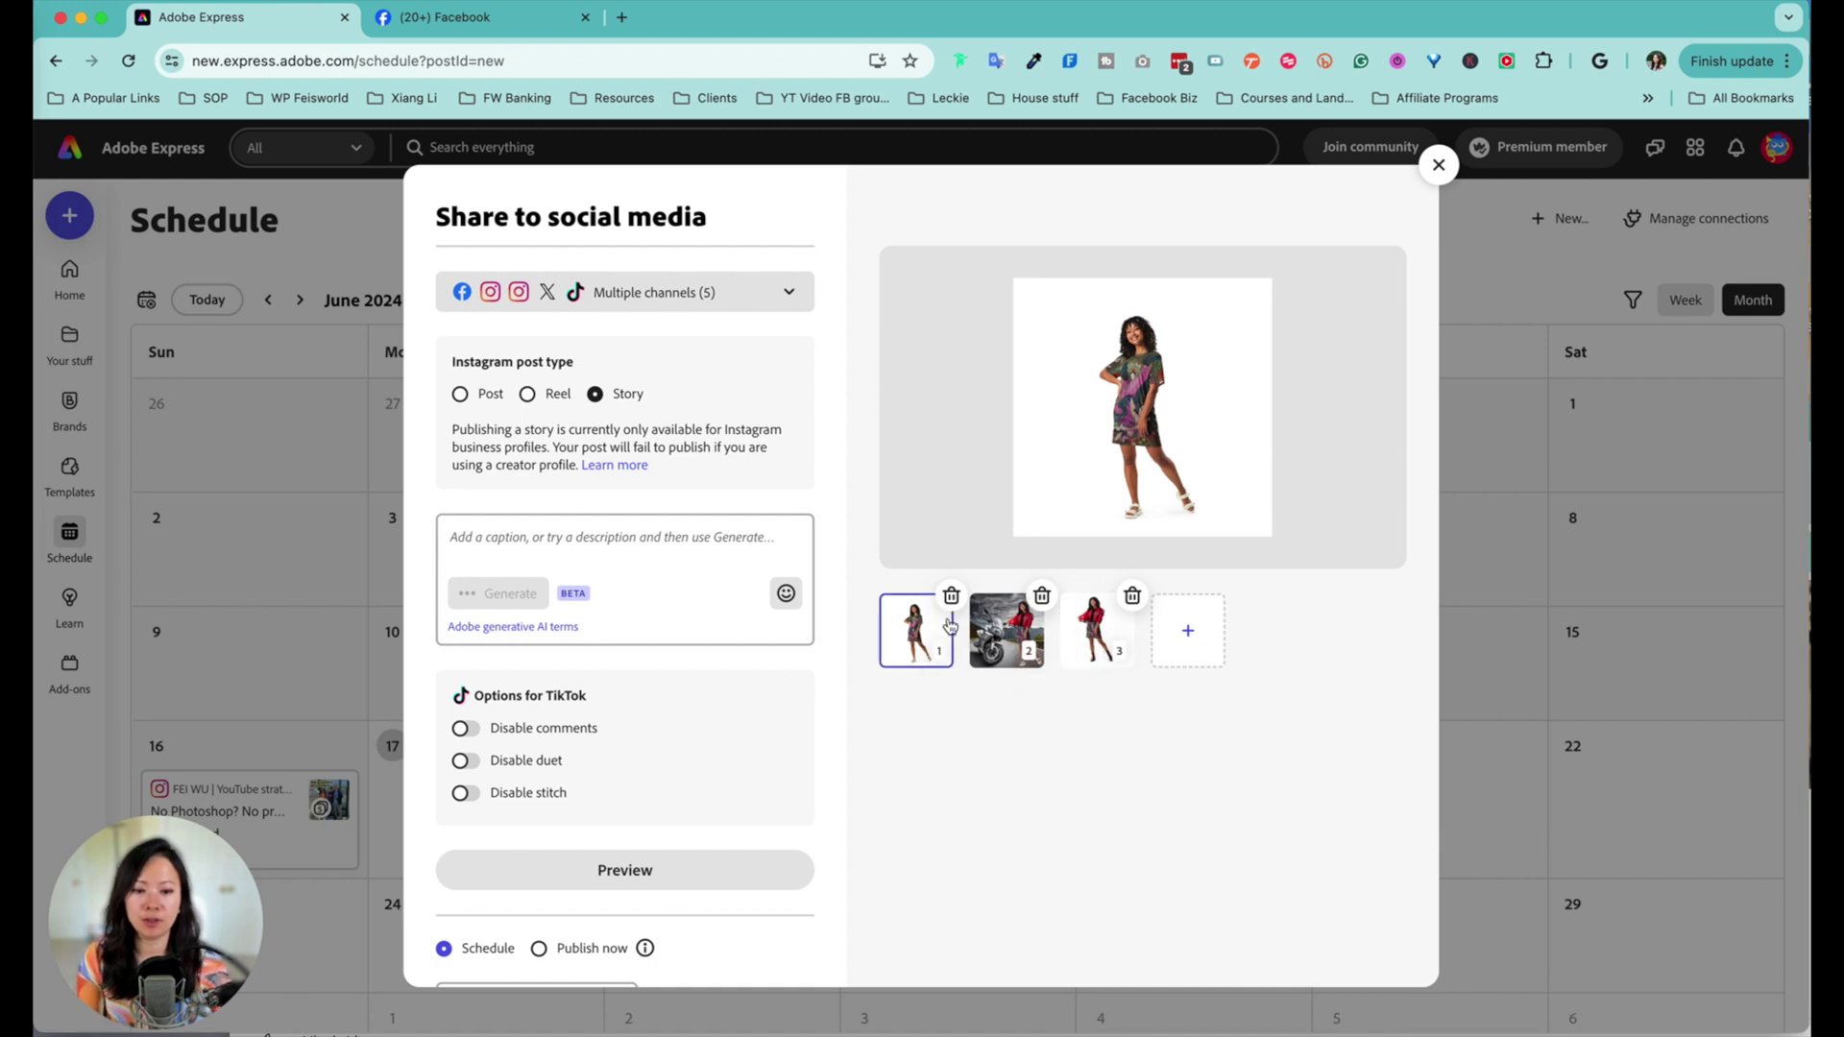
pyautogui.click(1188, 629)
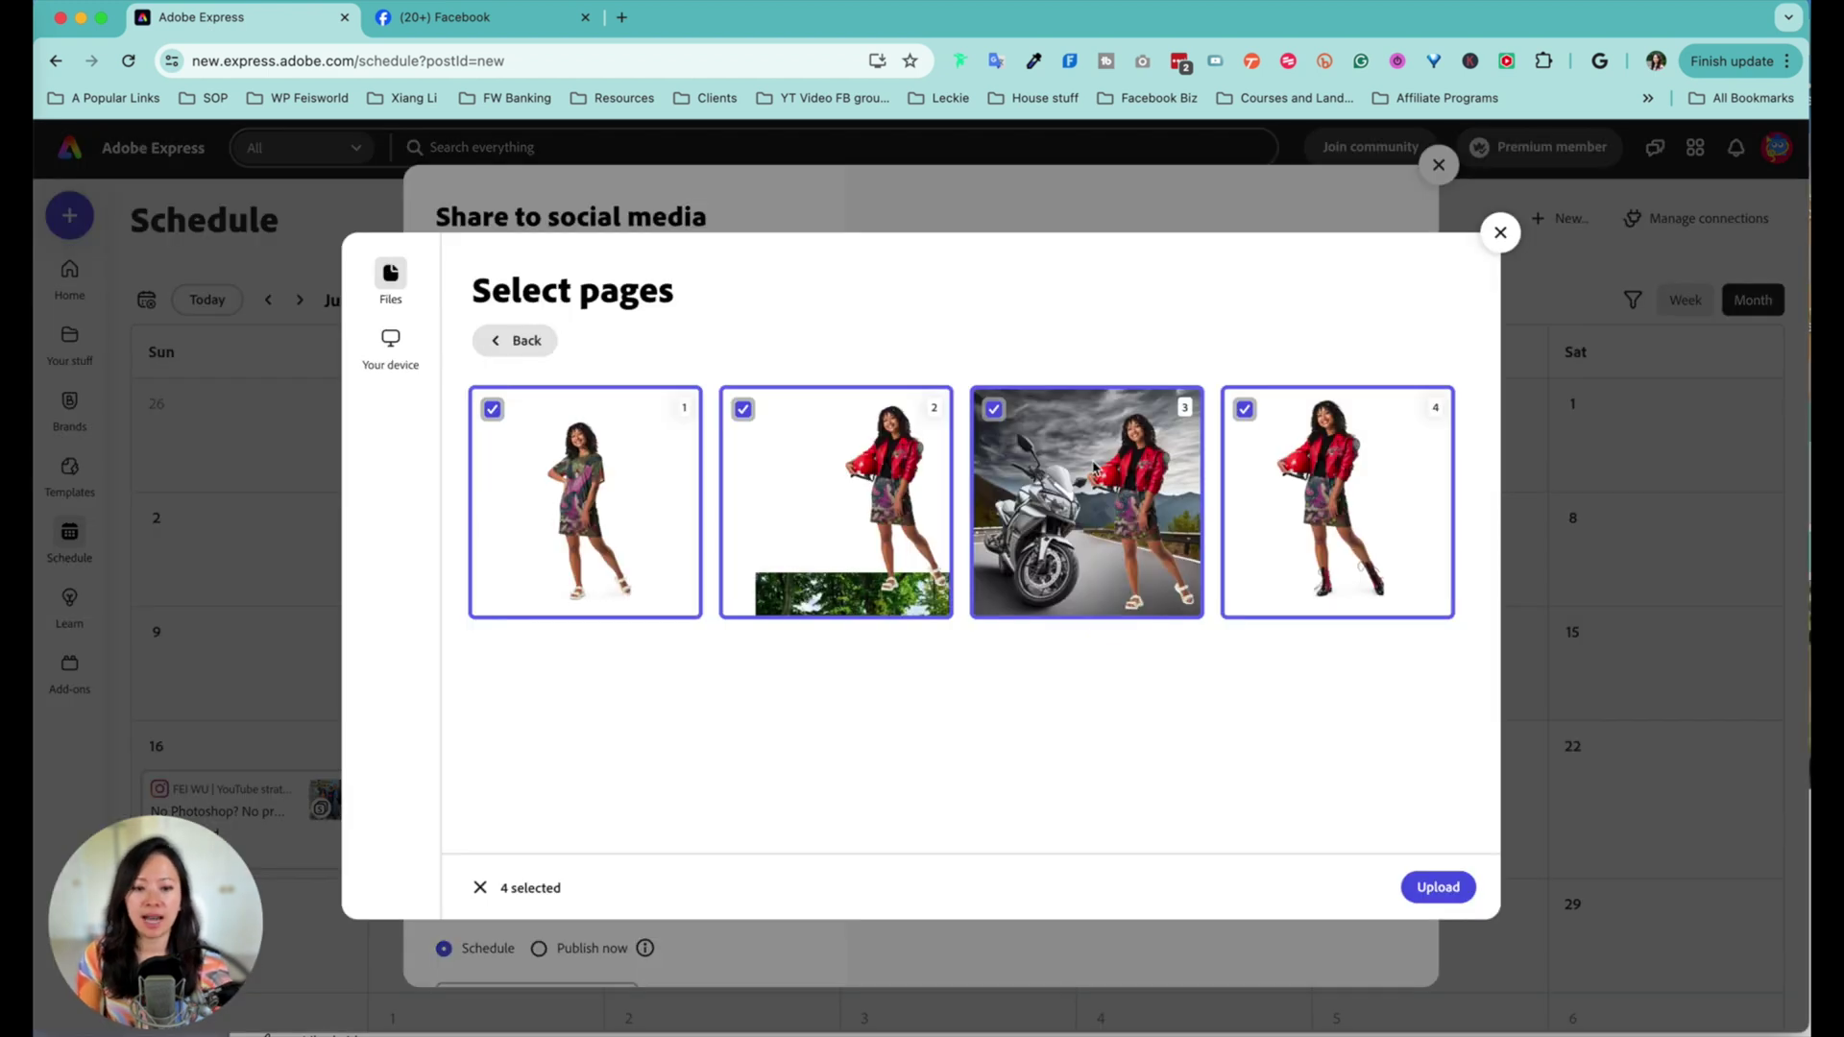
pyautogui.click(493, 409)
pyautogui.click(744, 410)
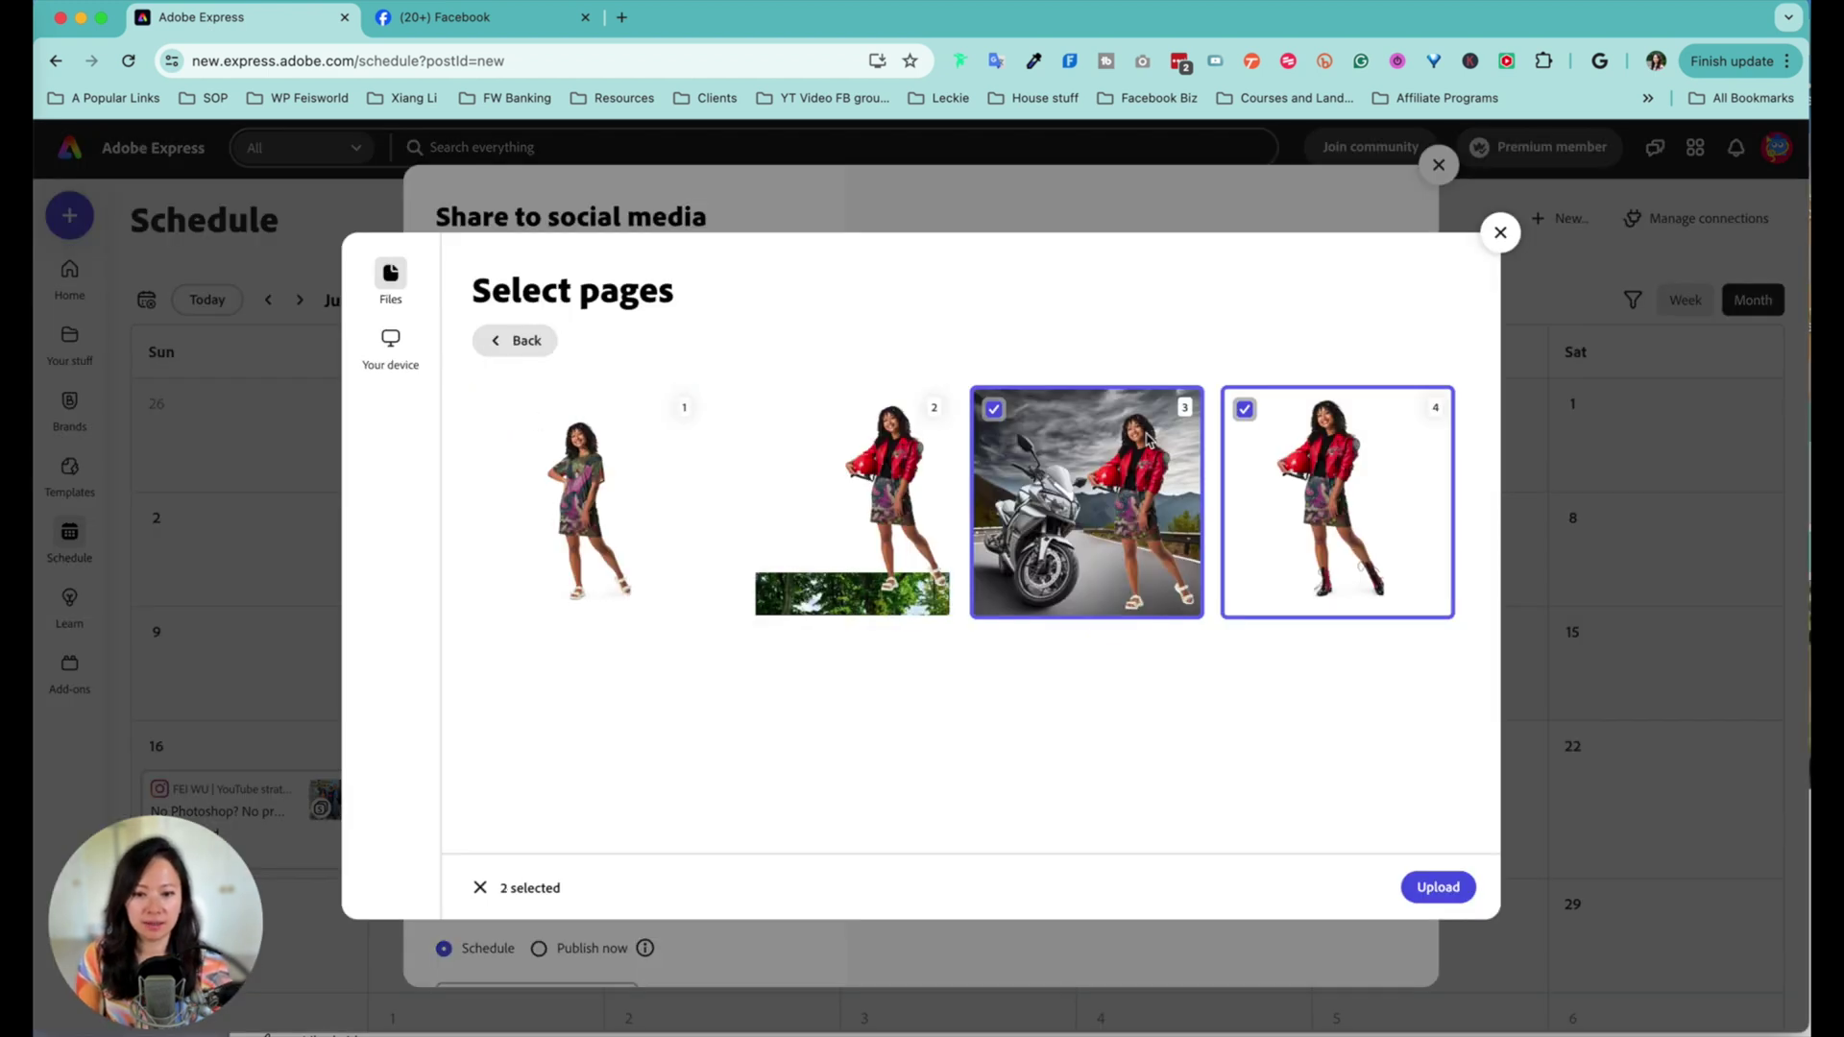
pyautogui.click(1245, 410)
pyautogui.click(1439, 887)
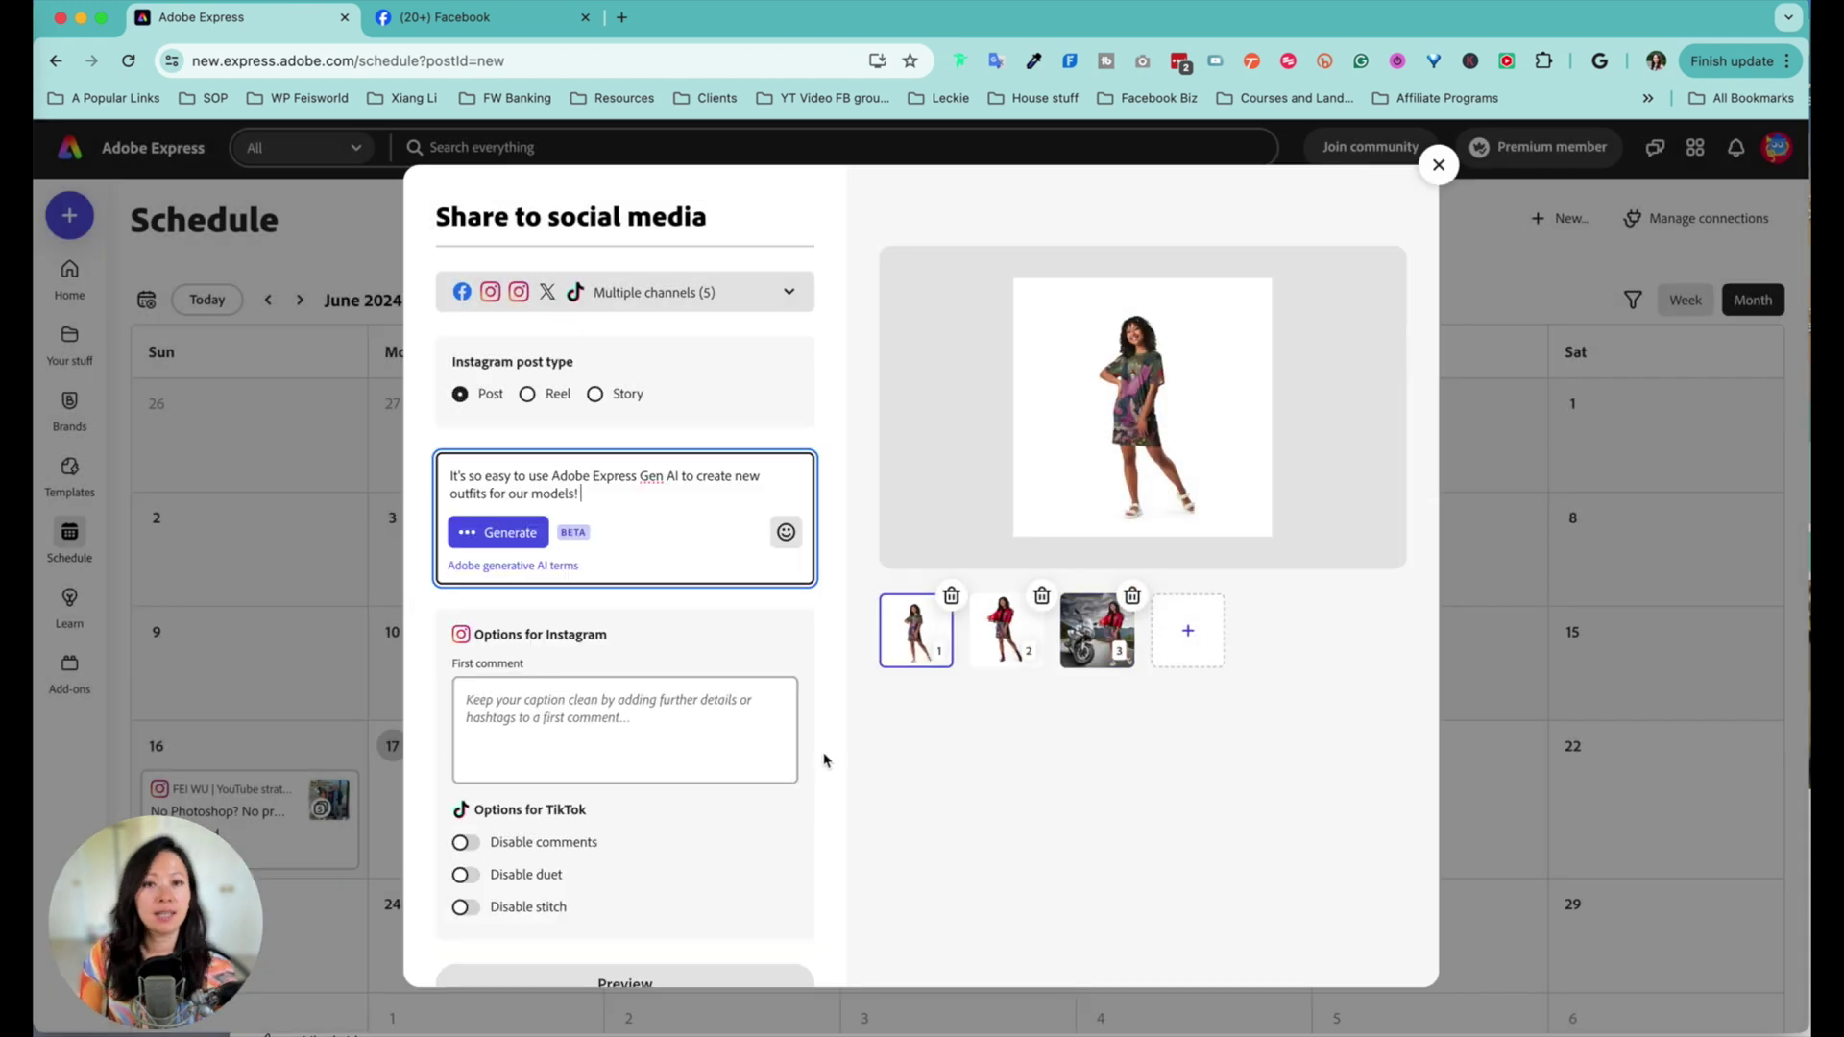
# - Shorten the new post's caption with the AI Shorten option
pyautogui.click(496, 532)
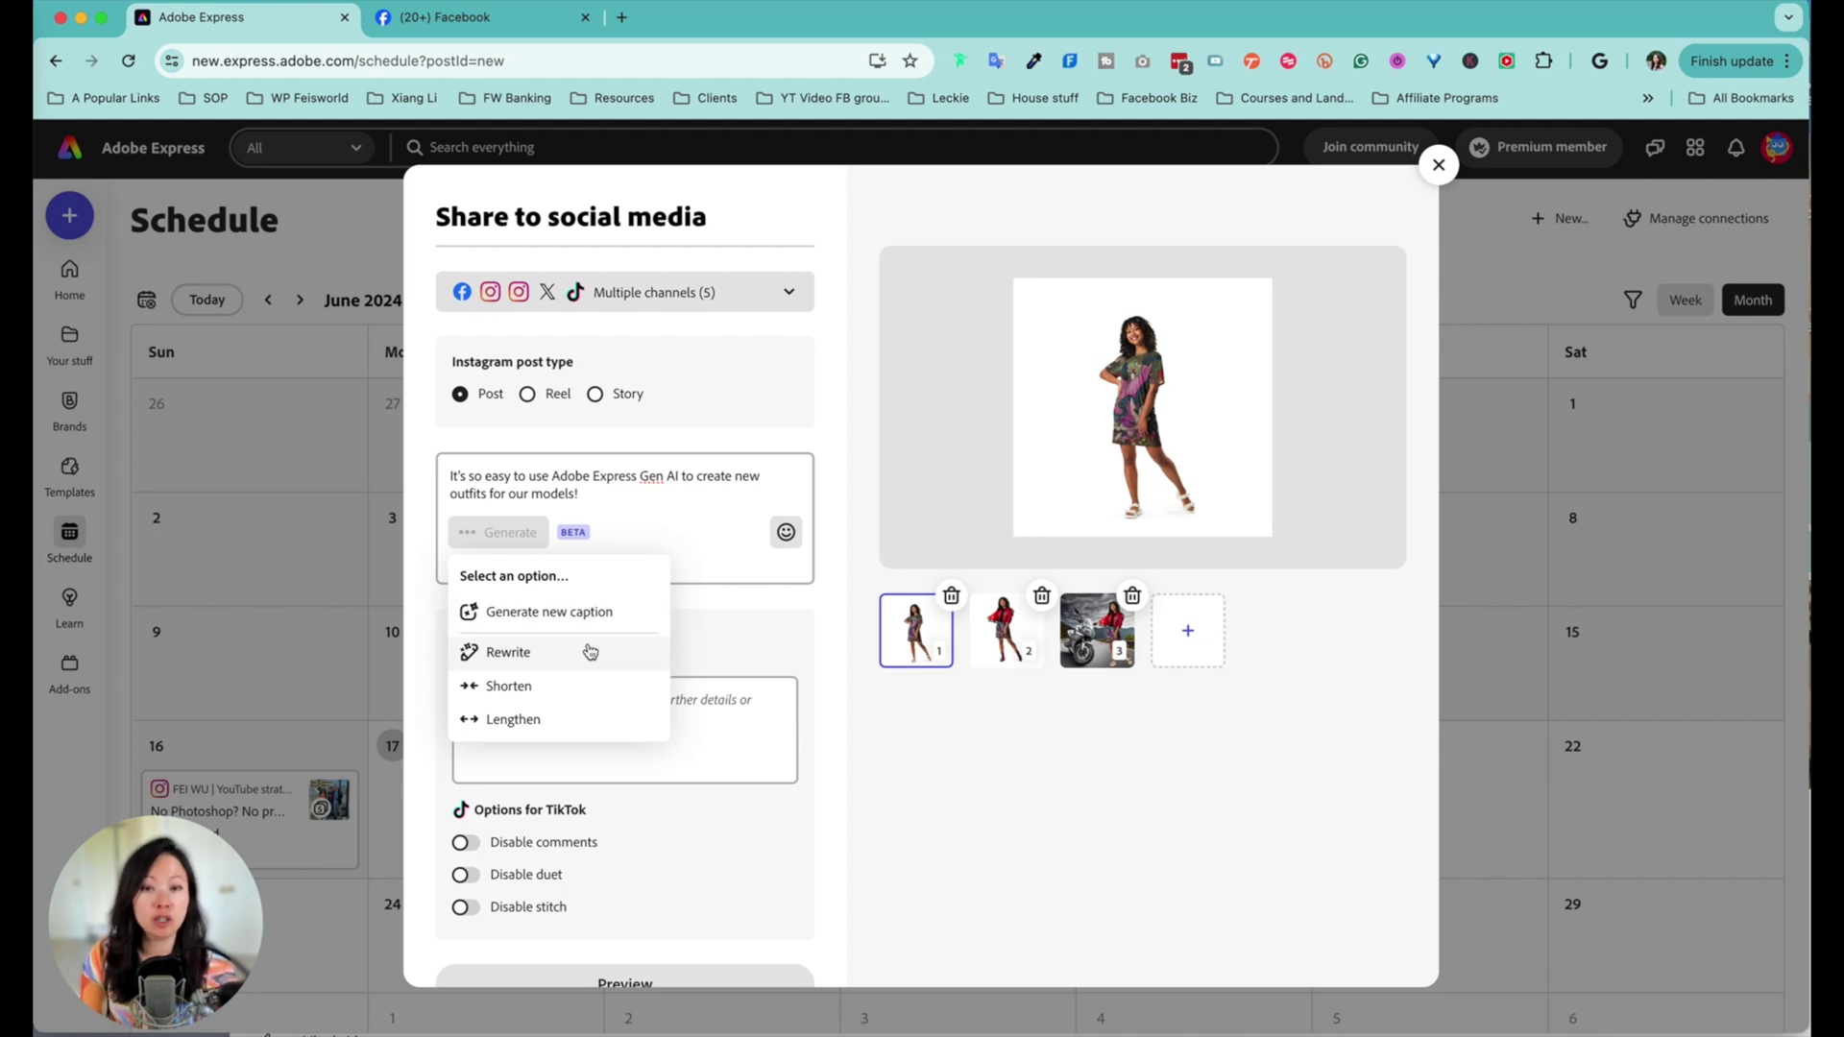
pyautogui.click(579, 702)
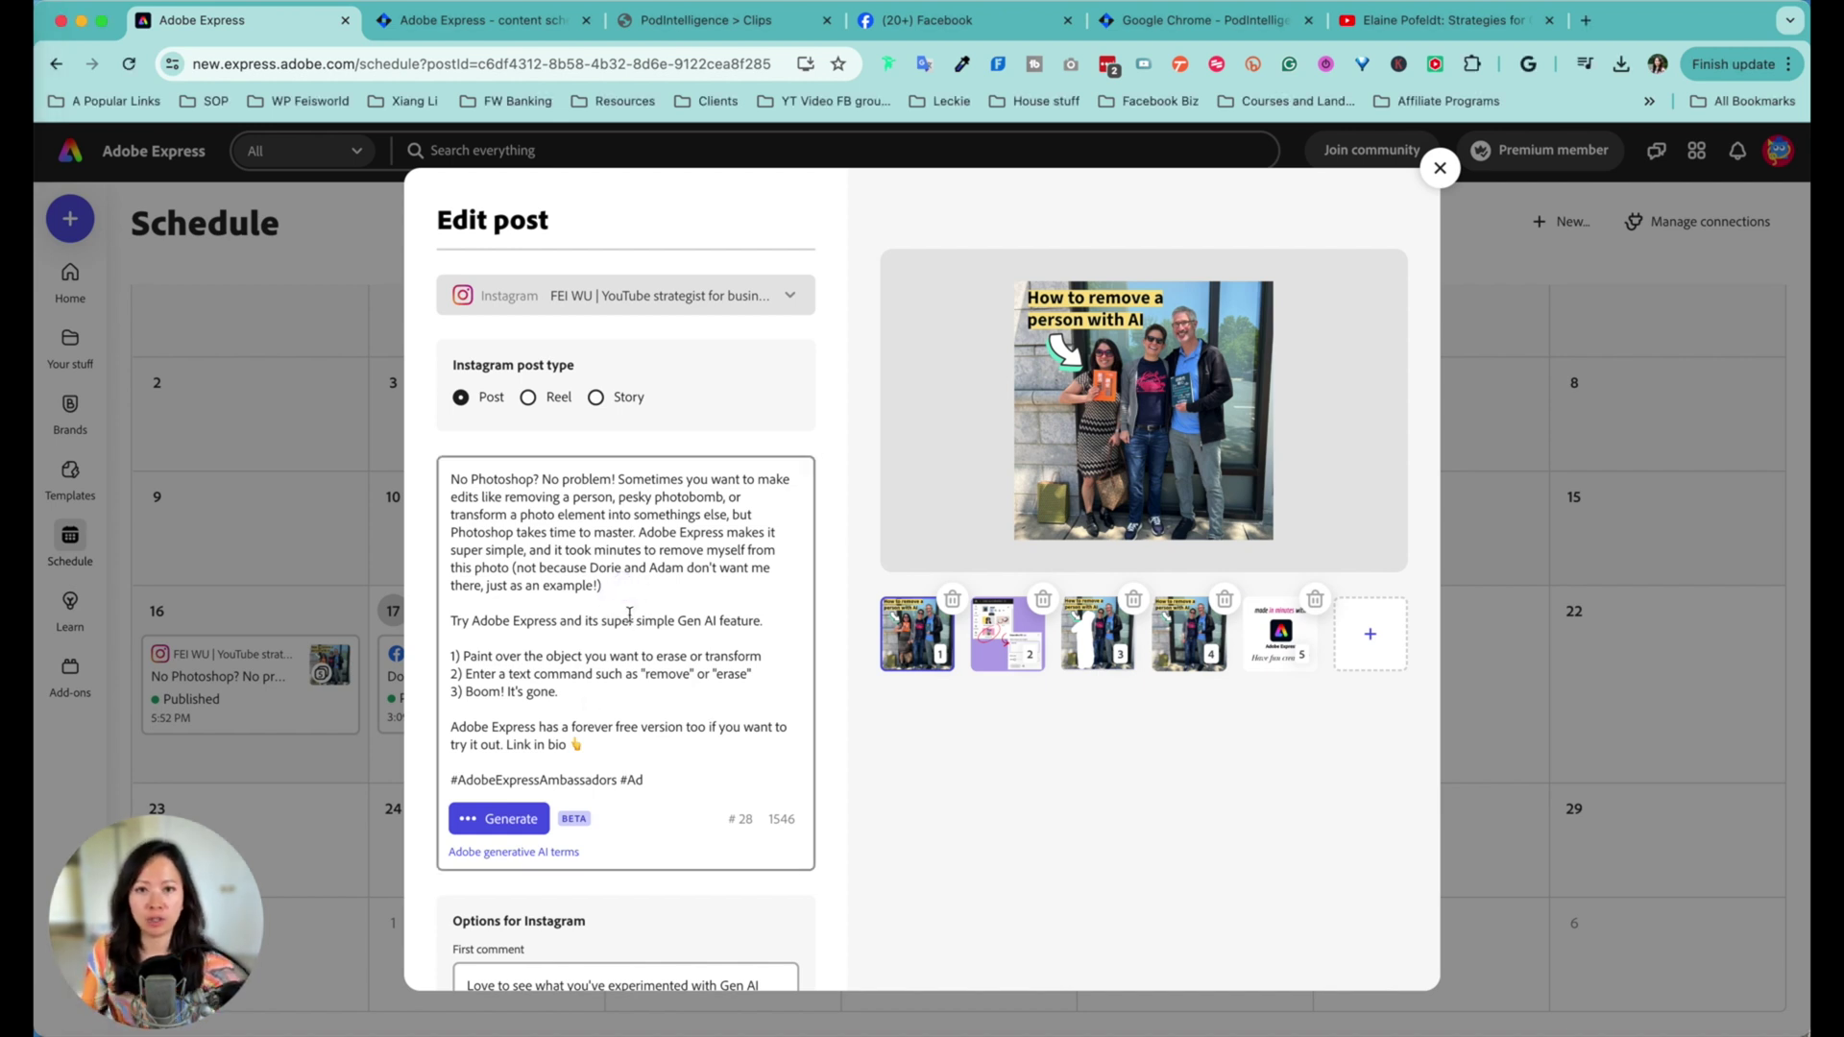
pyautogui.scroll(-2, 630, 615)
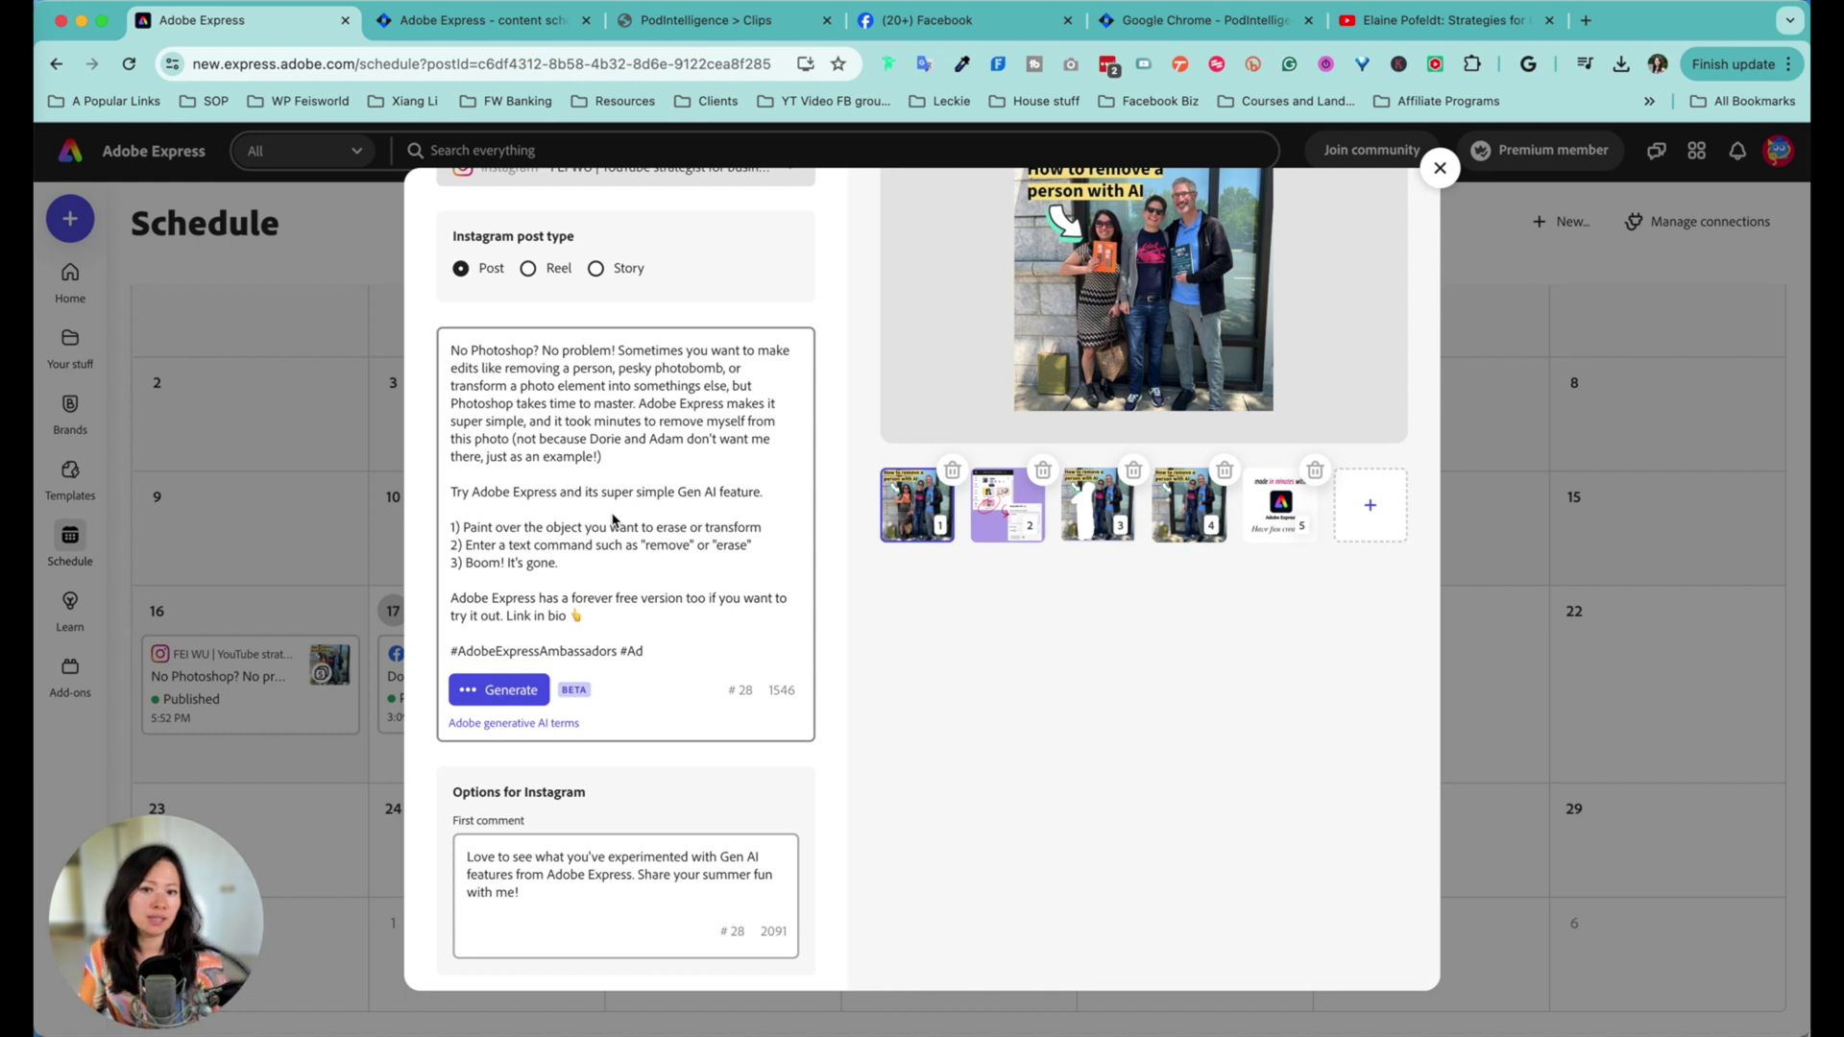
pyautogui.scroll(-1, 611, 522)
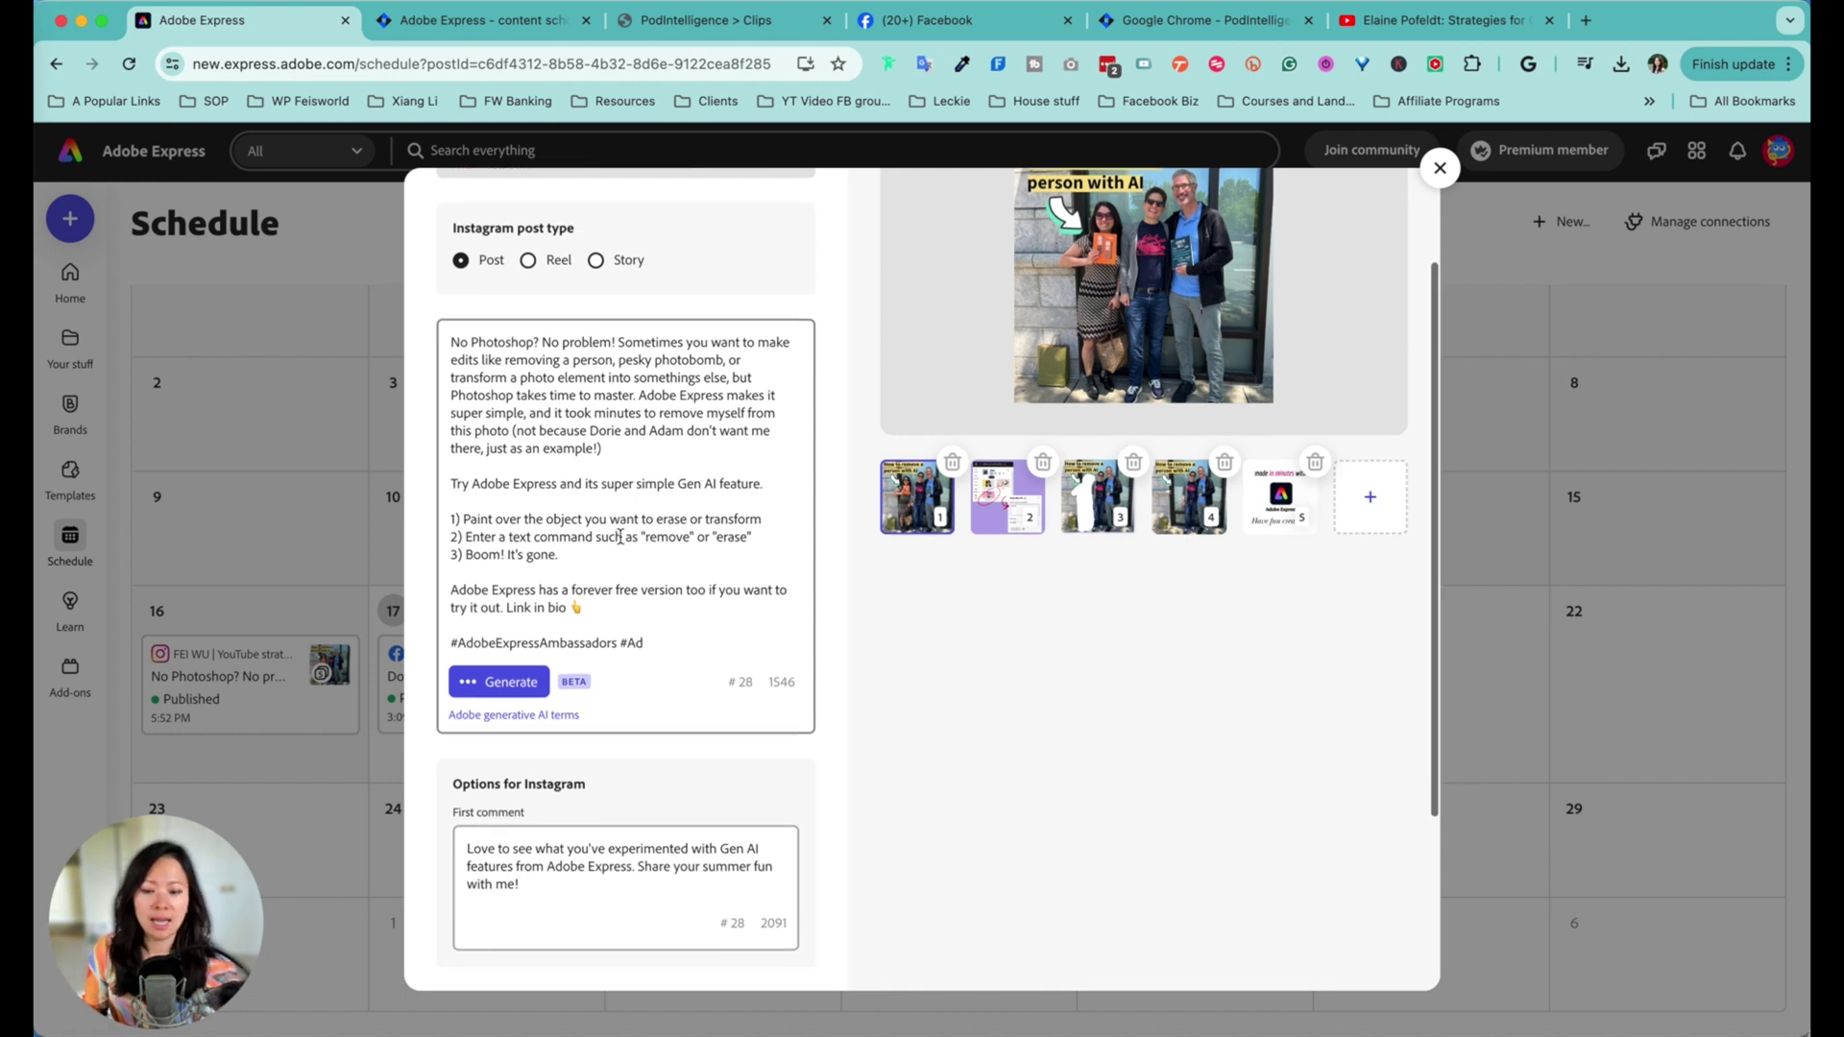
pyautogui.scroll(-1, 669, 621)
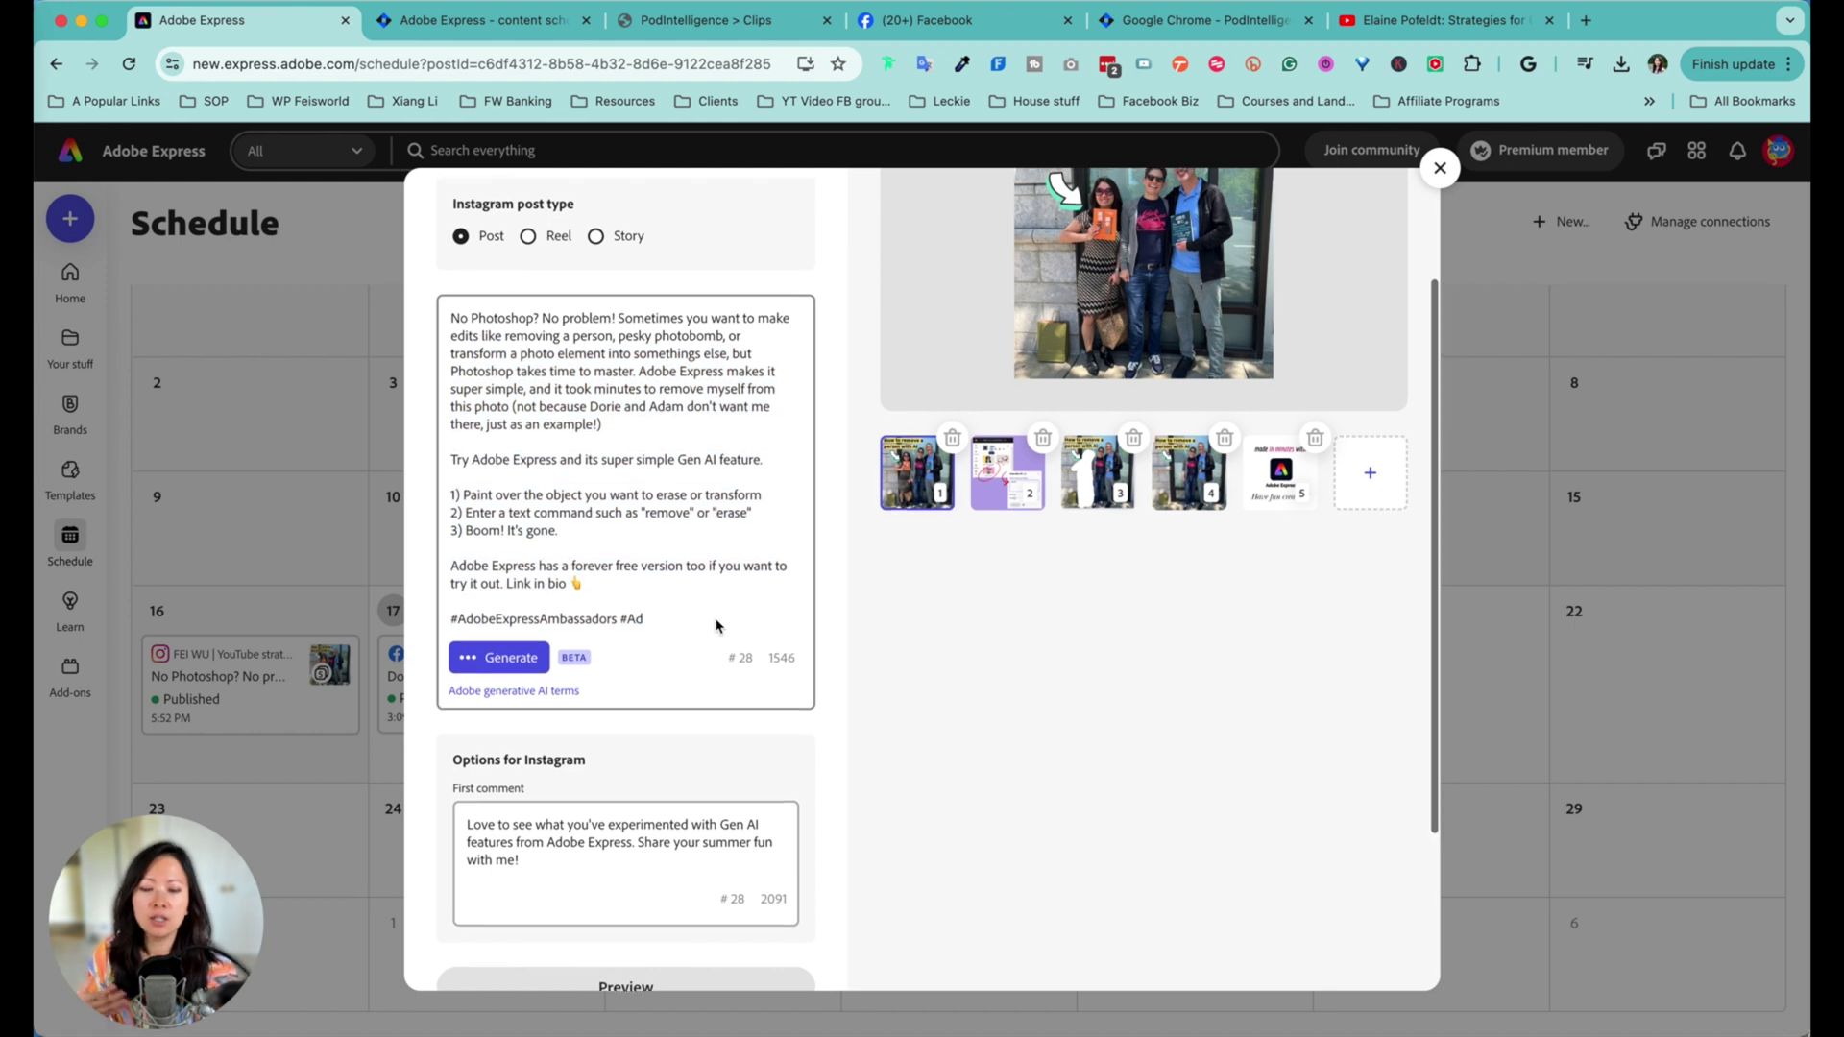
pyautogui.scroll(2, 714, 619)
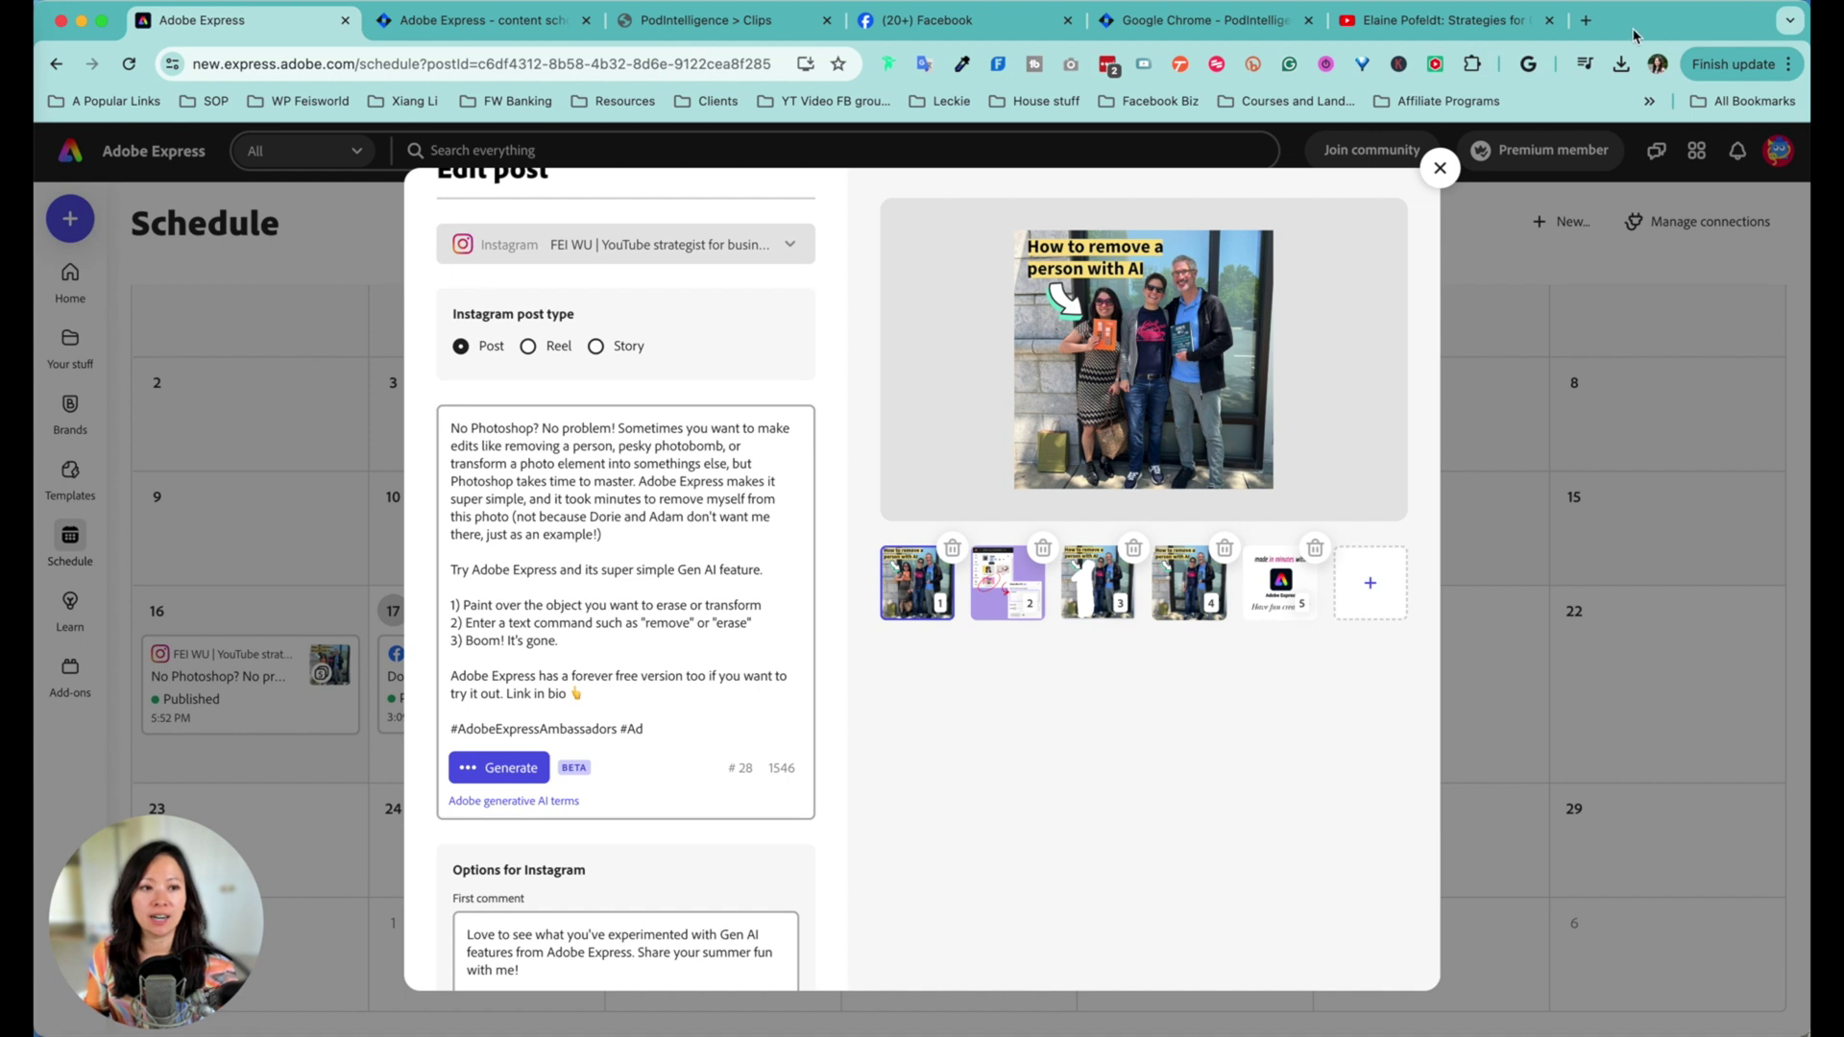
# - Open the live Instagram post in a new tab and view carousel images 2 through 5
pyautogui.click(1585, 21)
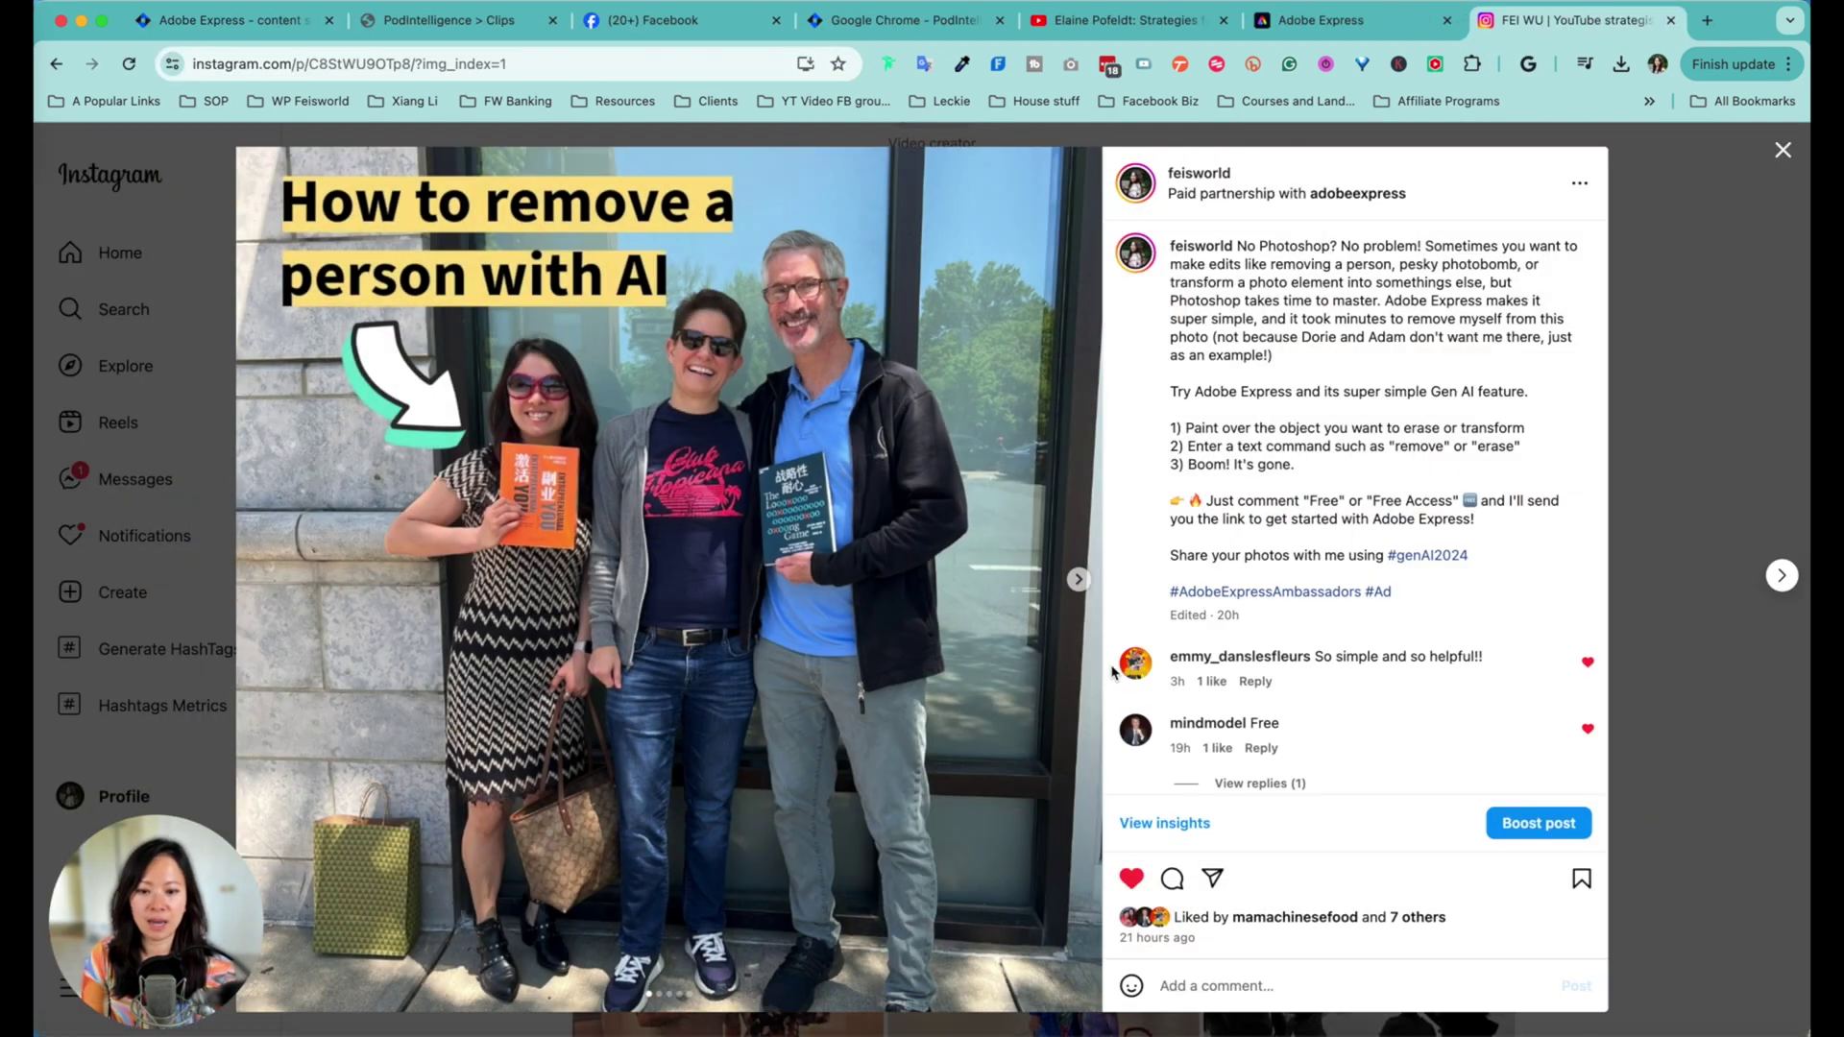
pyautogui.click(1075, 580)
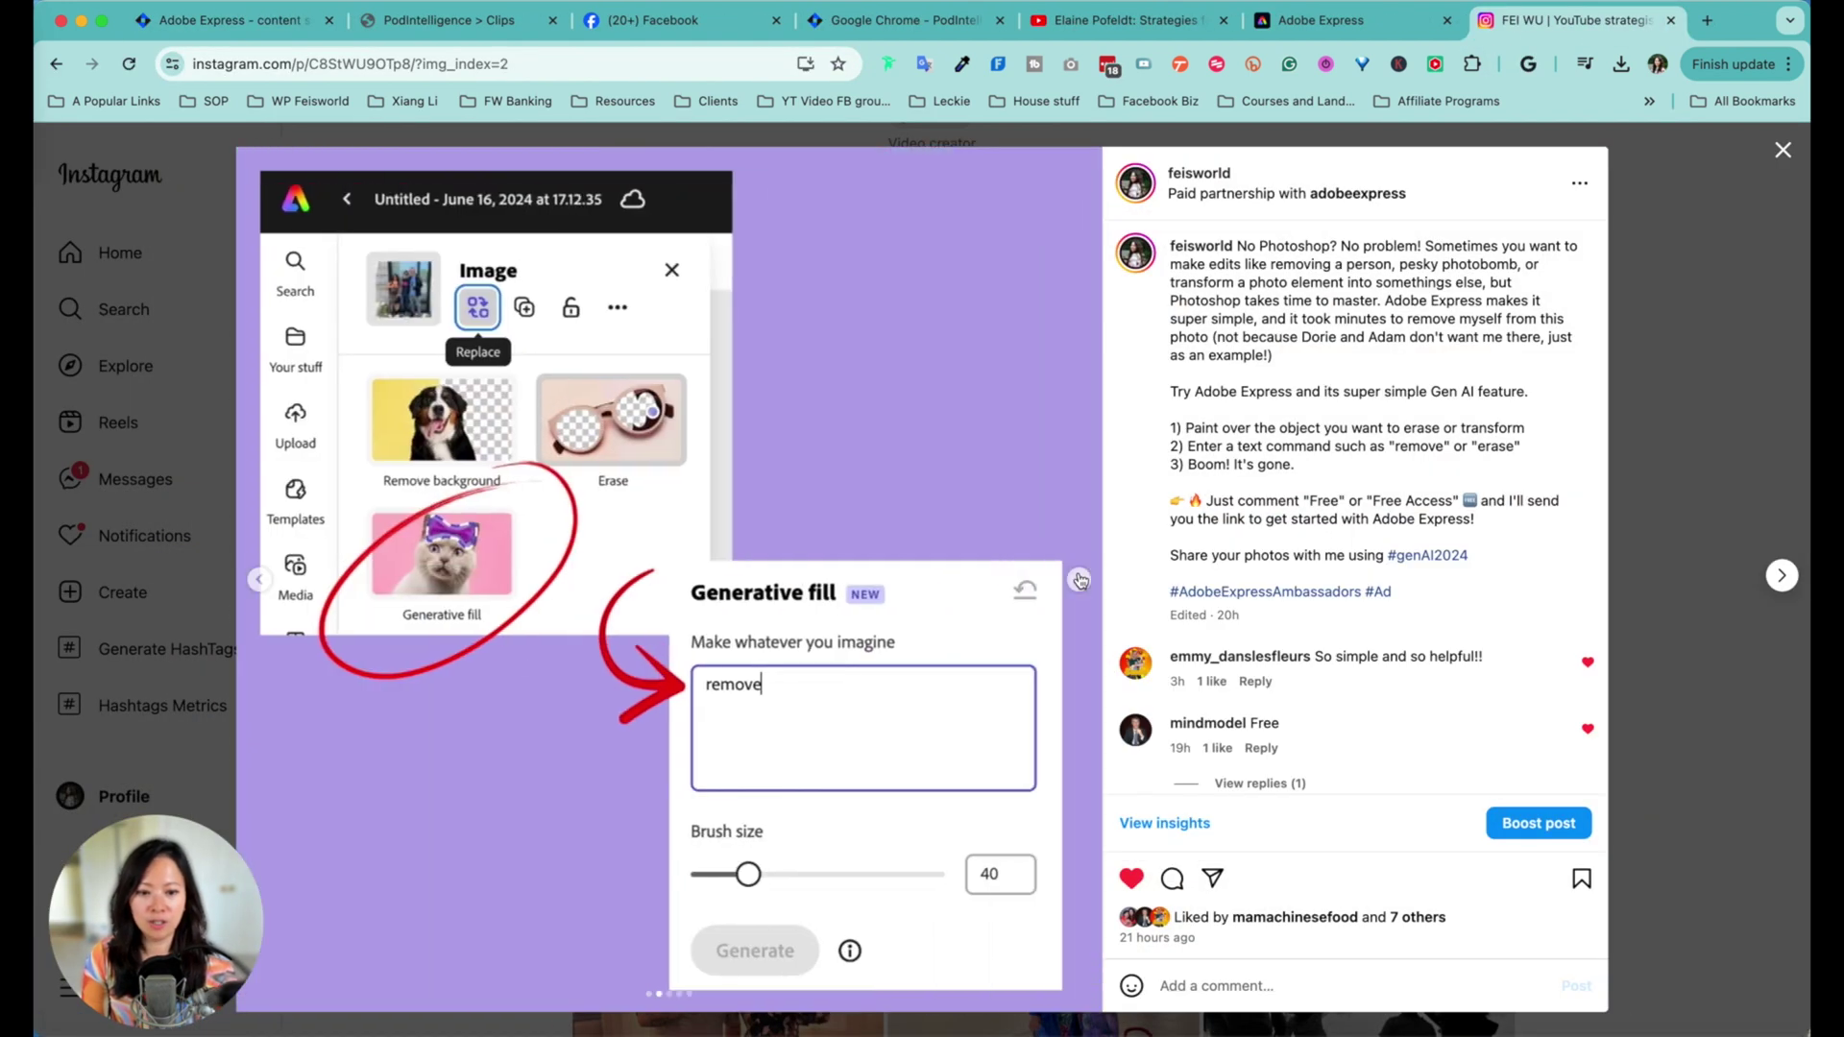
pyautogui.click(1078, 579)
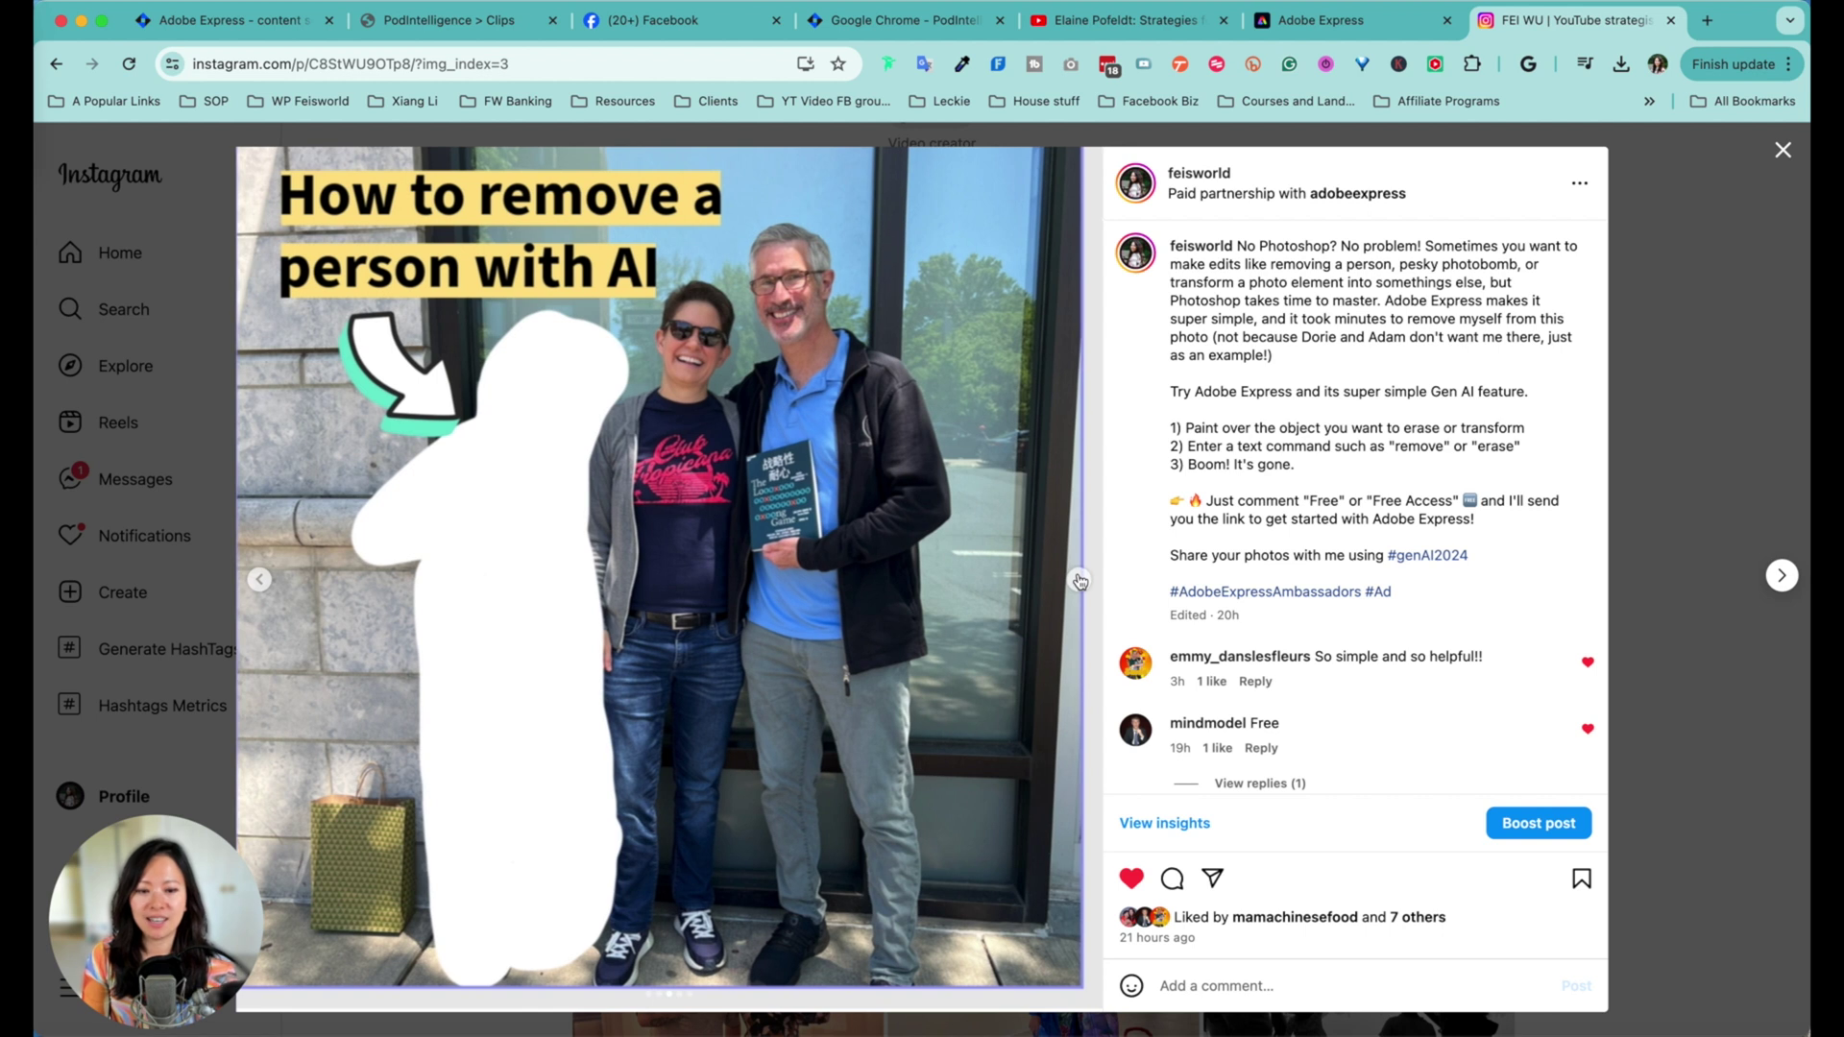
pyautogui.click(1079, 579)
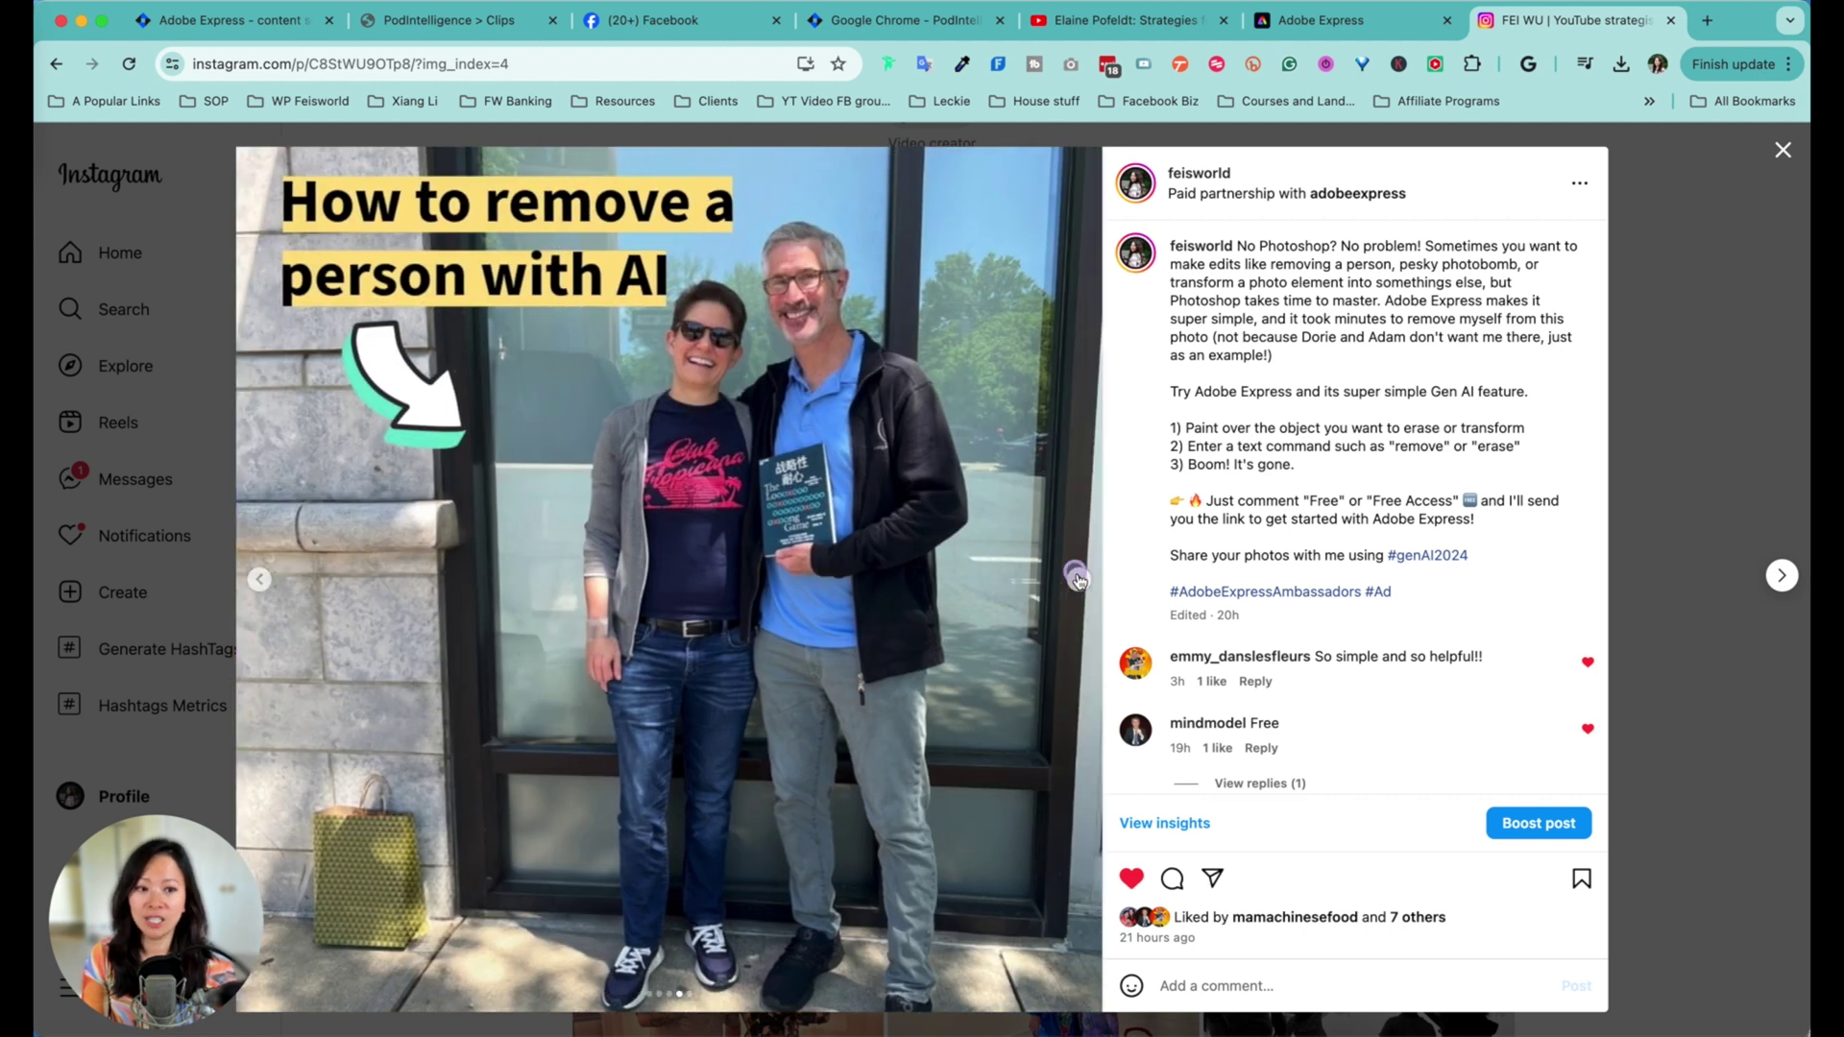
pyautogui.click(1078, 581)
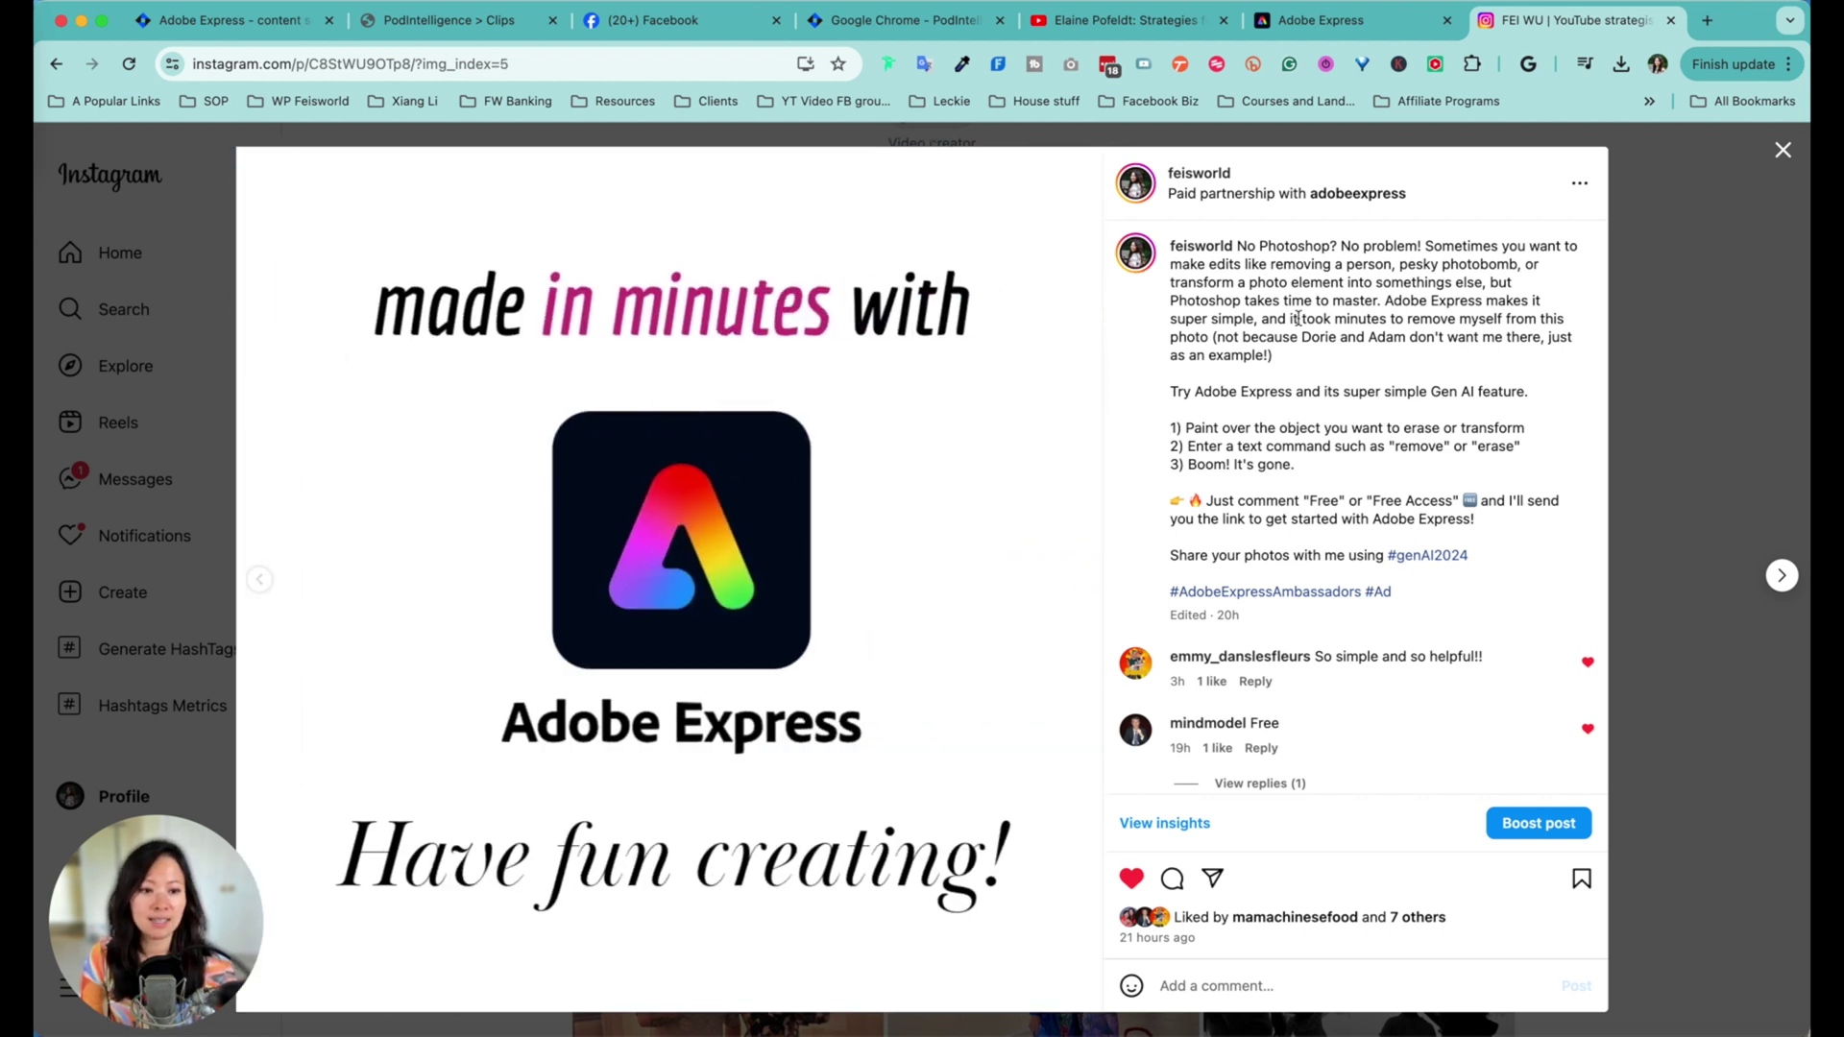
pyautogui.moveTo(1294, 319); pyautogui.dragTo(1362, 555)
pyautogui.click(1531, 582)
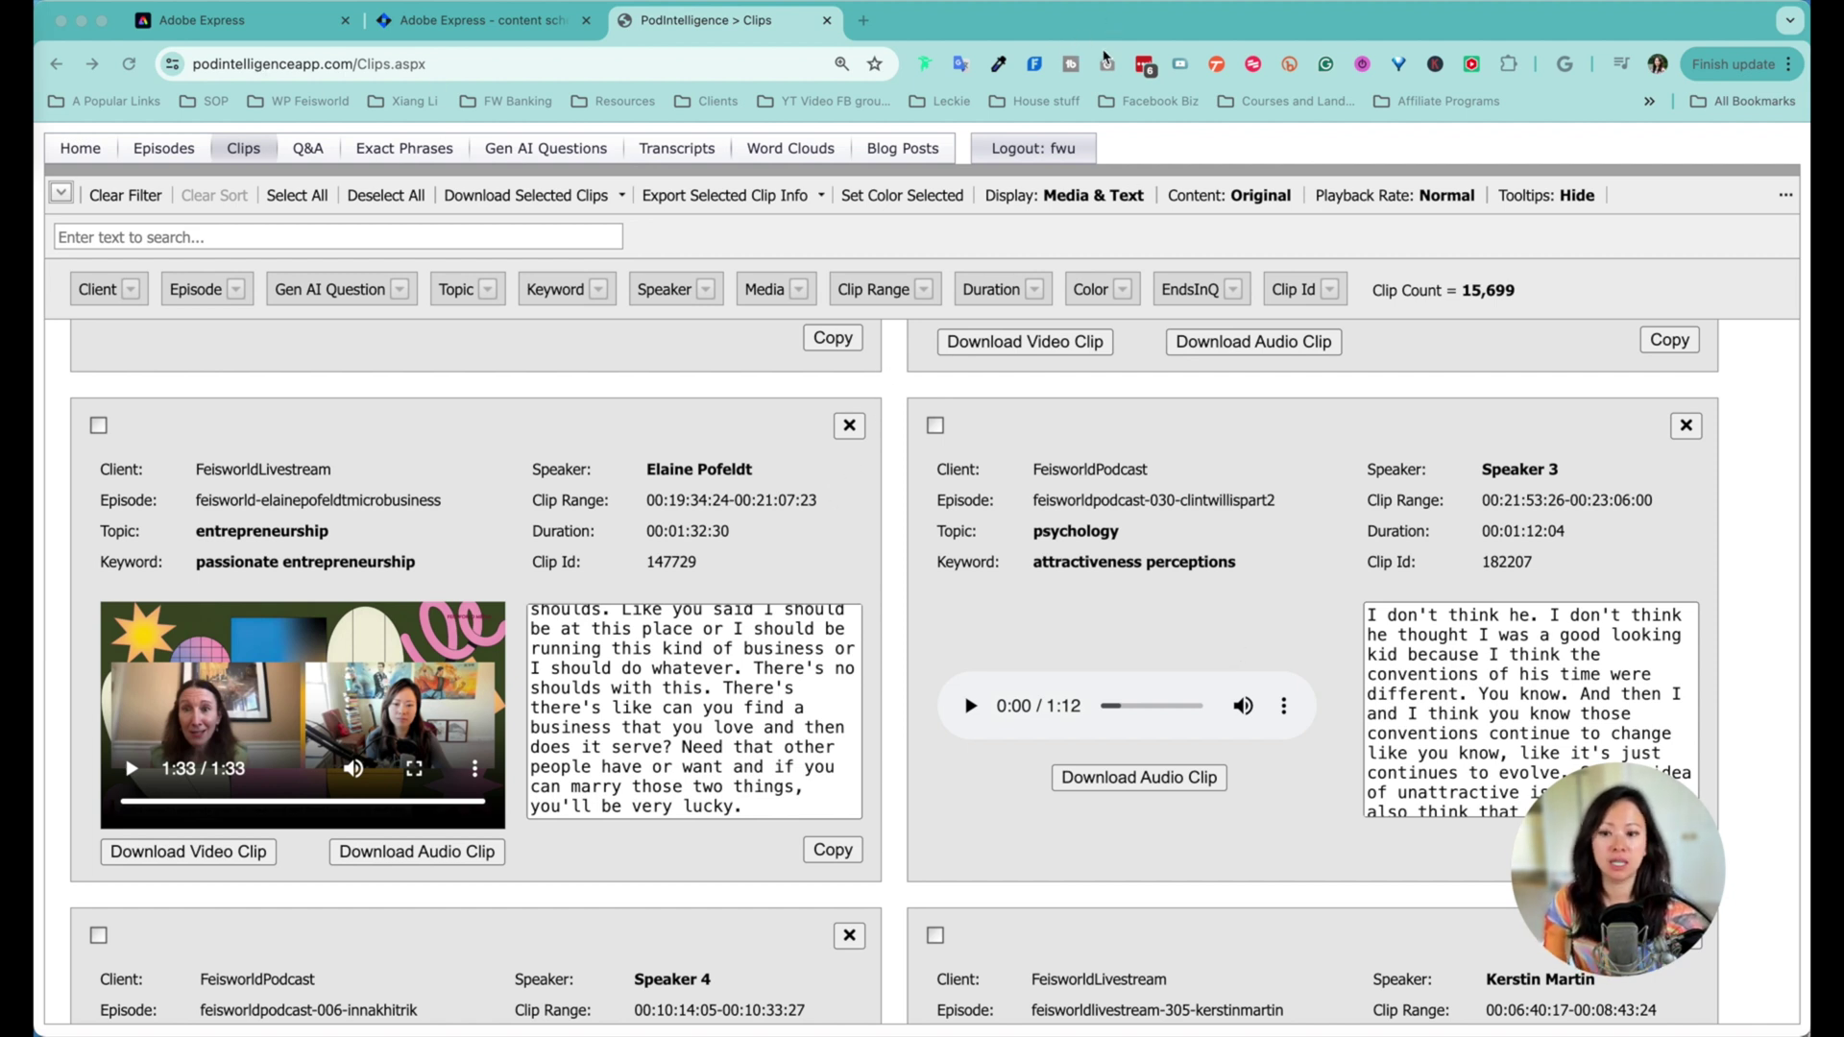
pyautogui.scroll(-2, 660, 612)
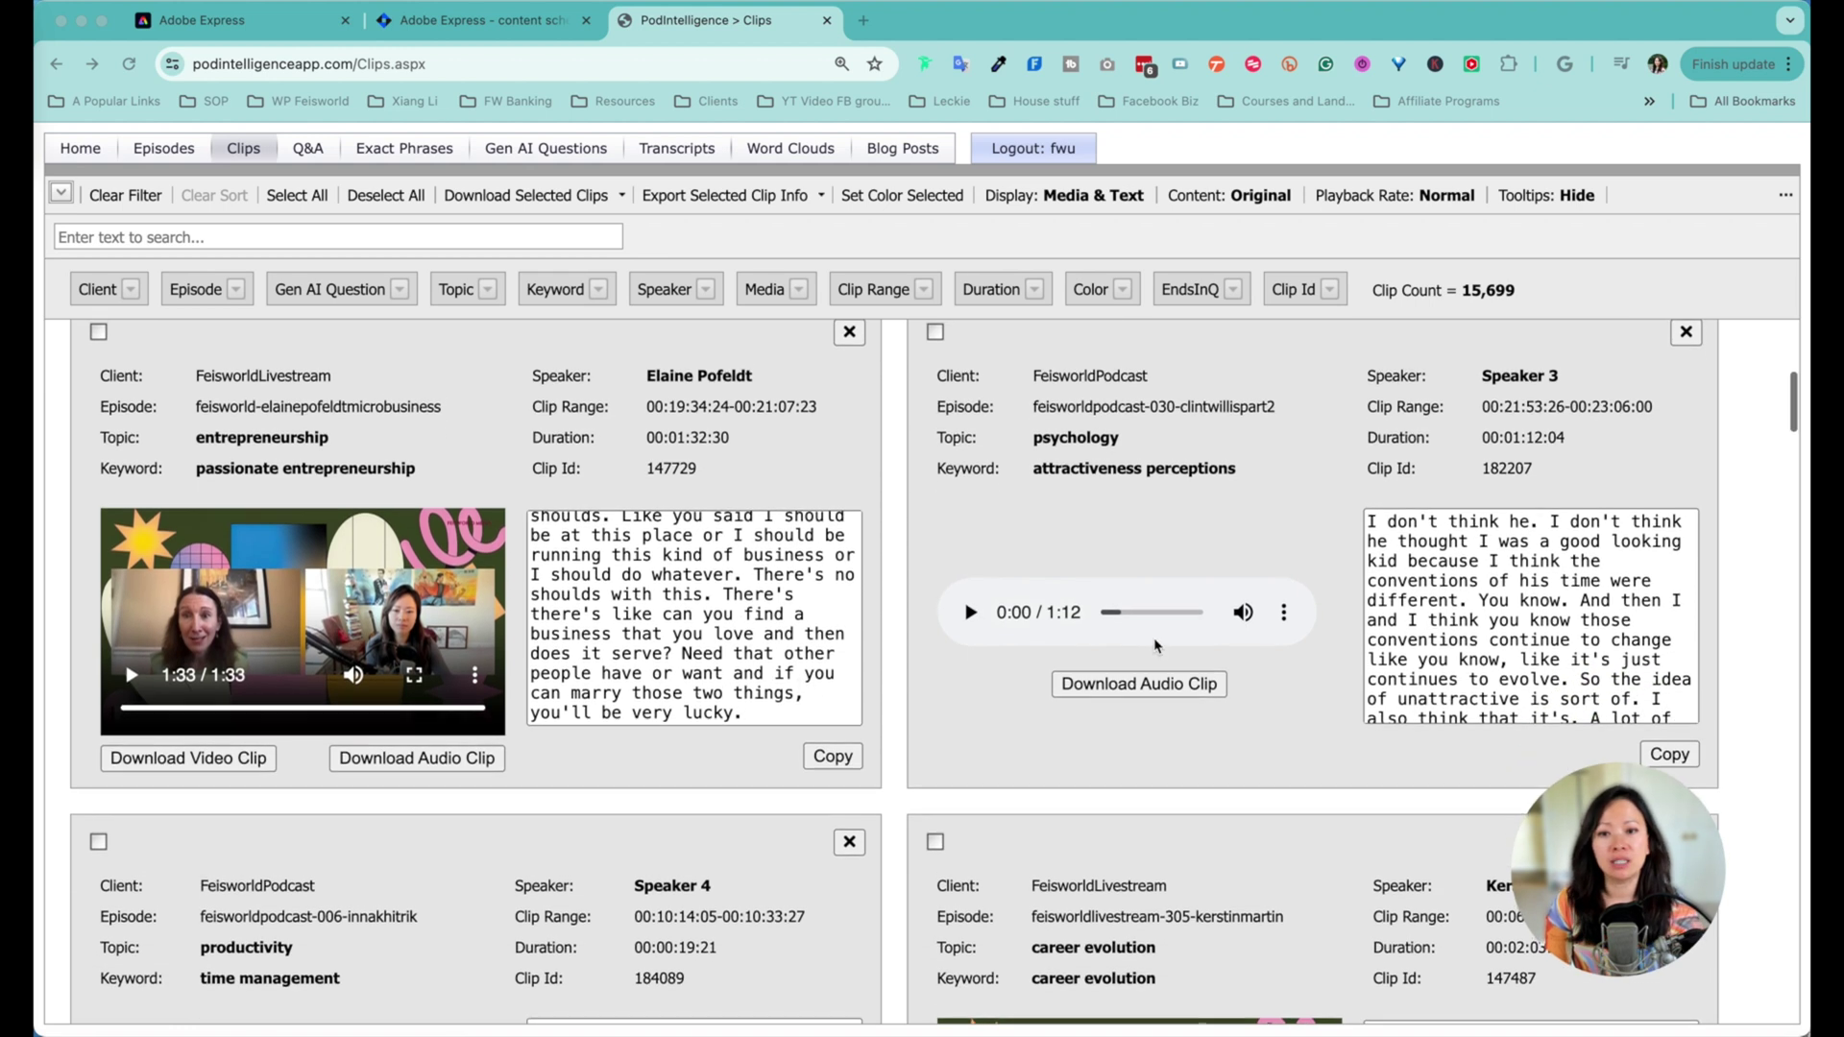
pyautogui.scroll(1, 866, 634)
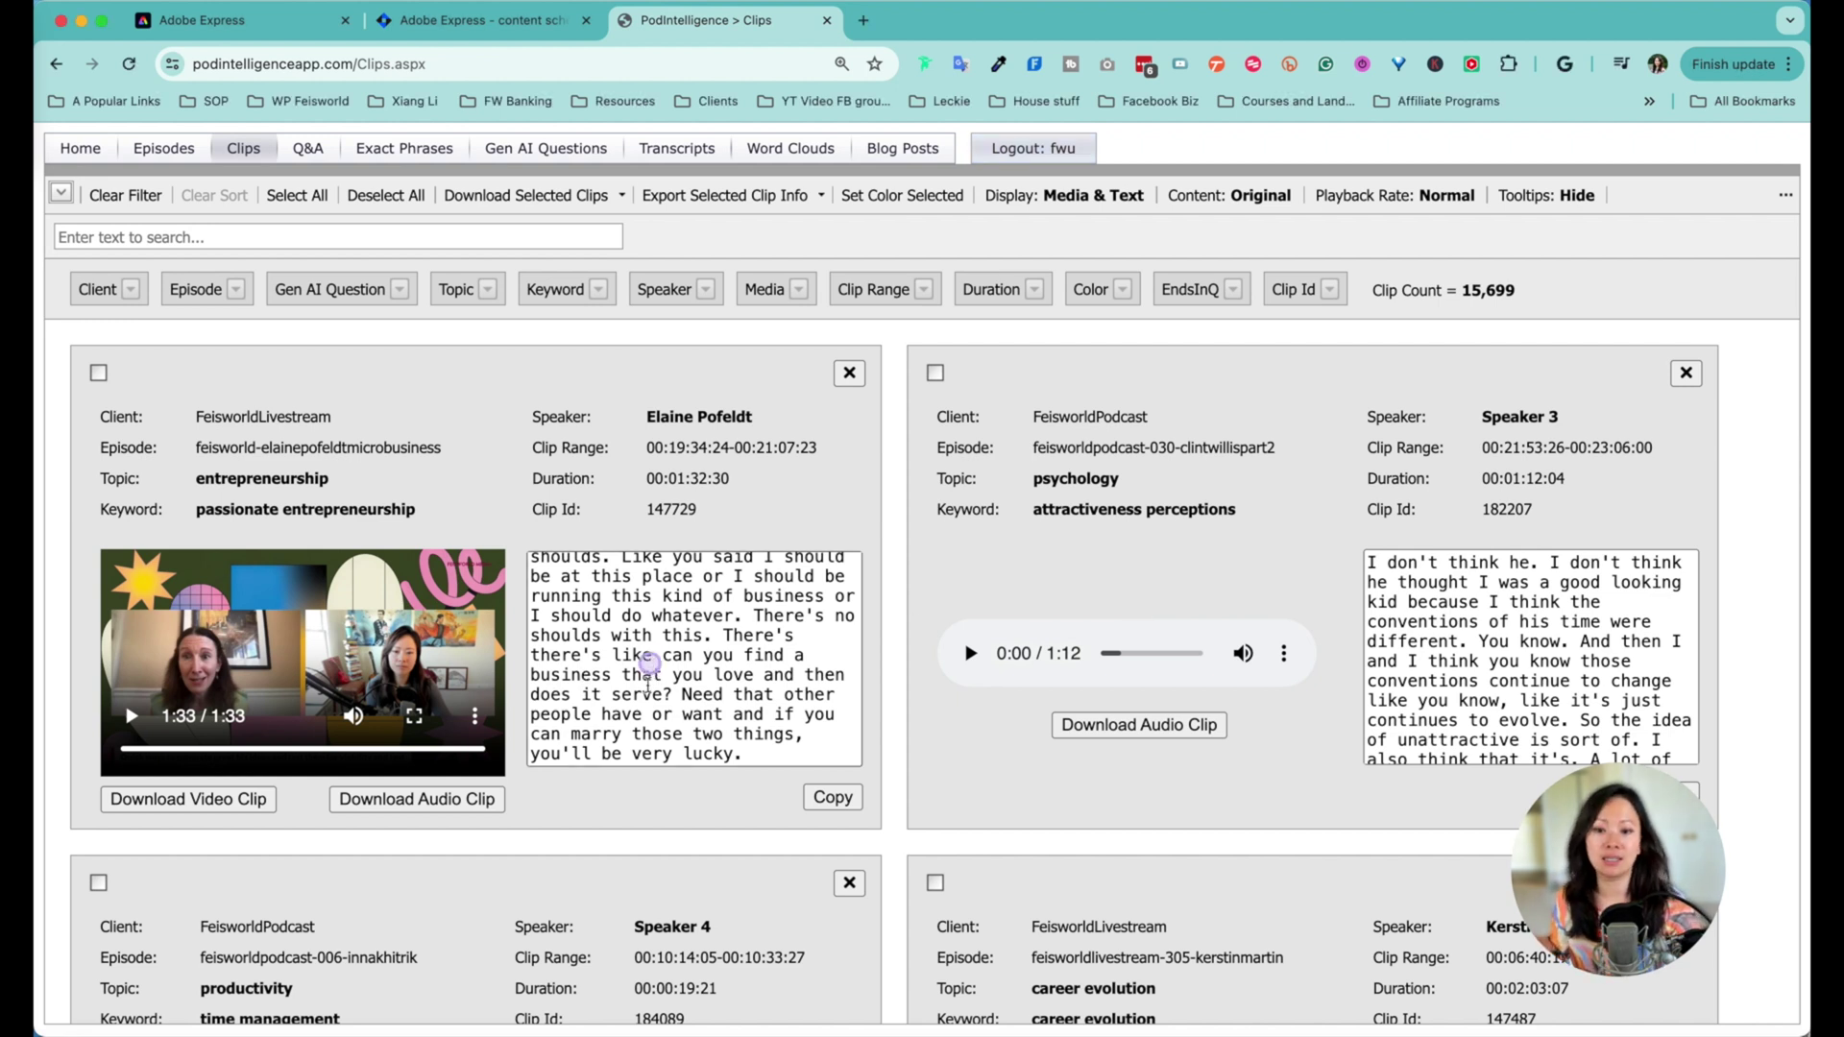
pyautogui.scroll(3, 656, 674)
pyautogui.scroll(2, 656, 674)
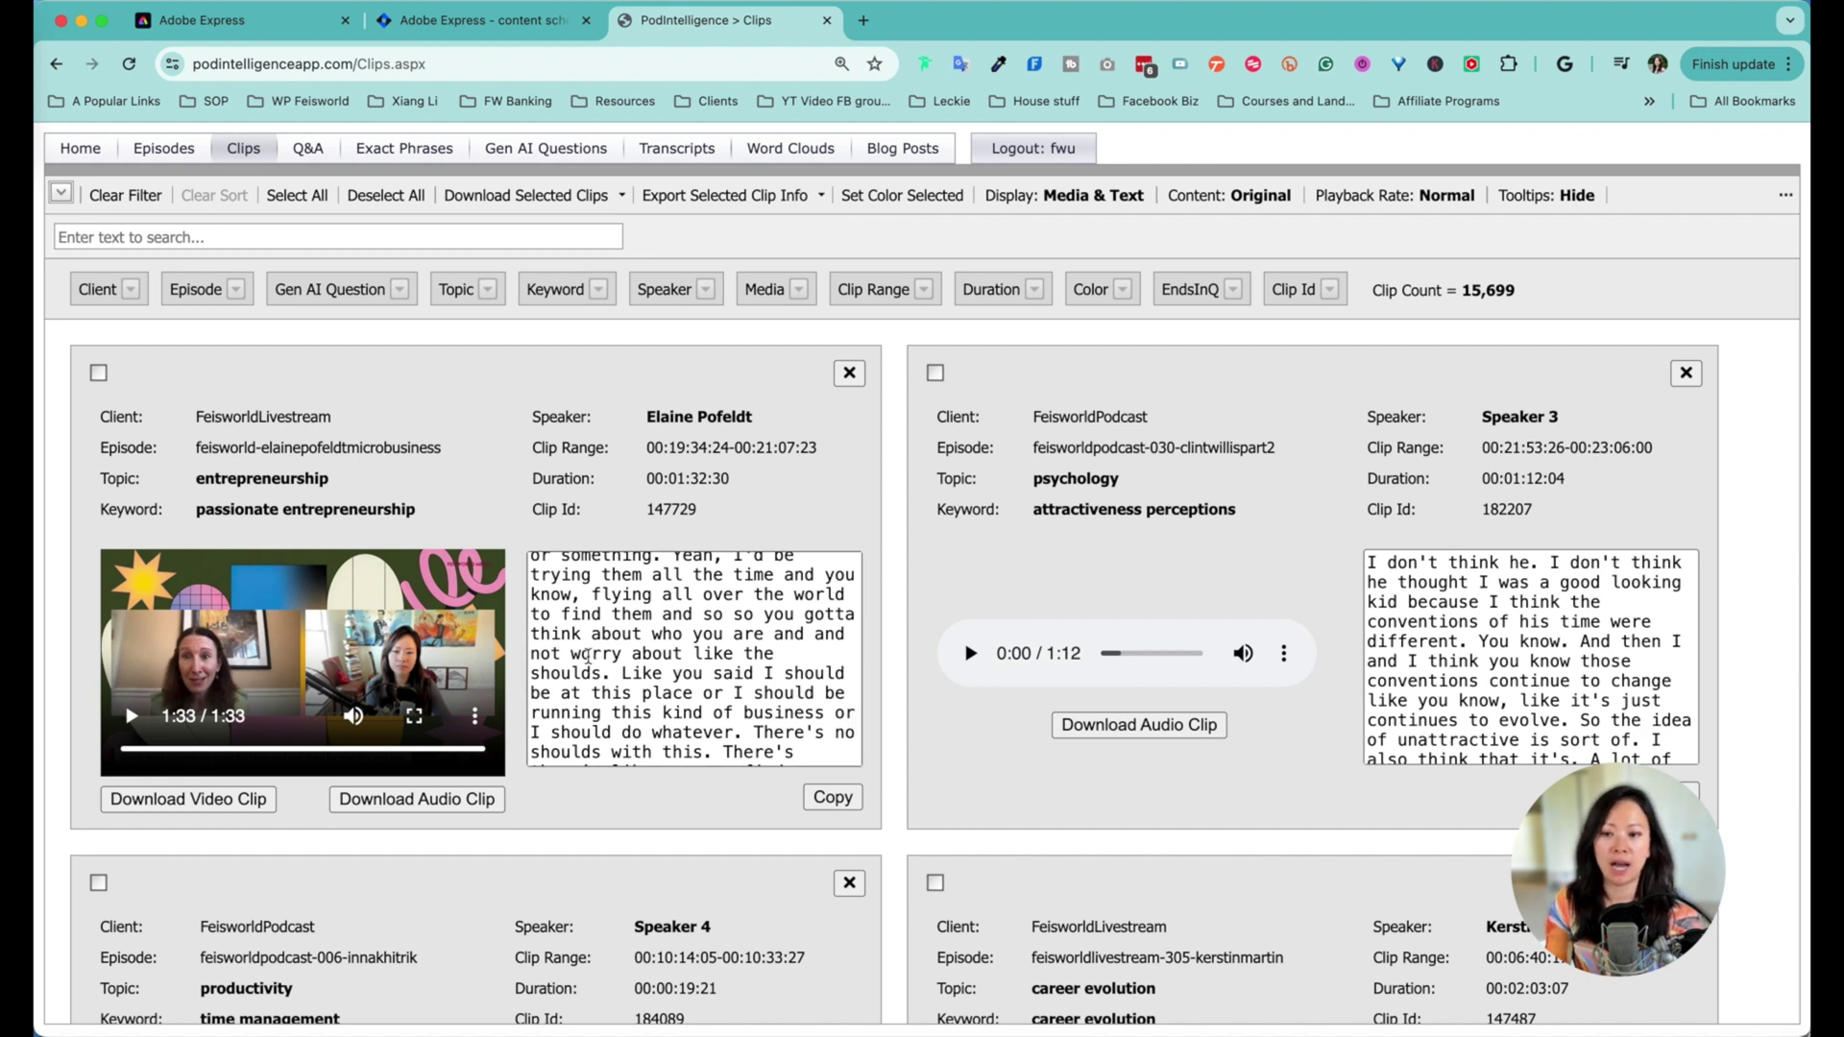
# - Download the passionate-entrepreneurship clip as video and go back to the Adobe Express post
pyautogui.click(187, 799)
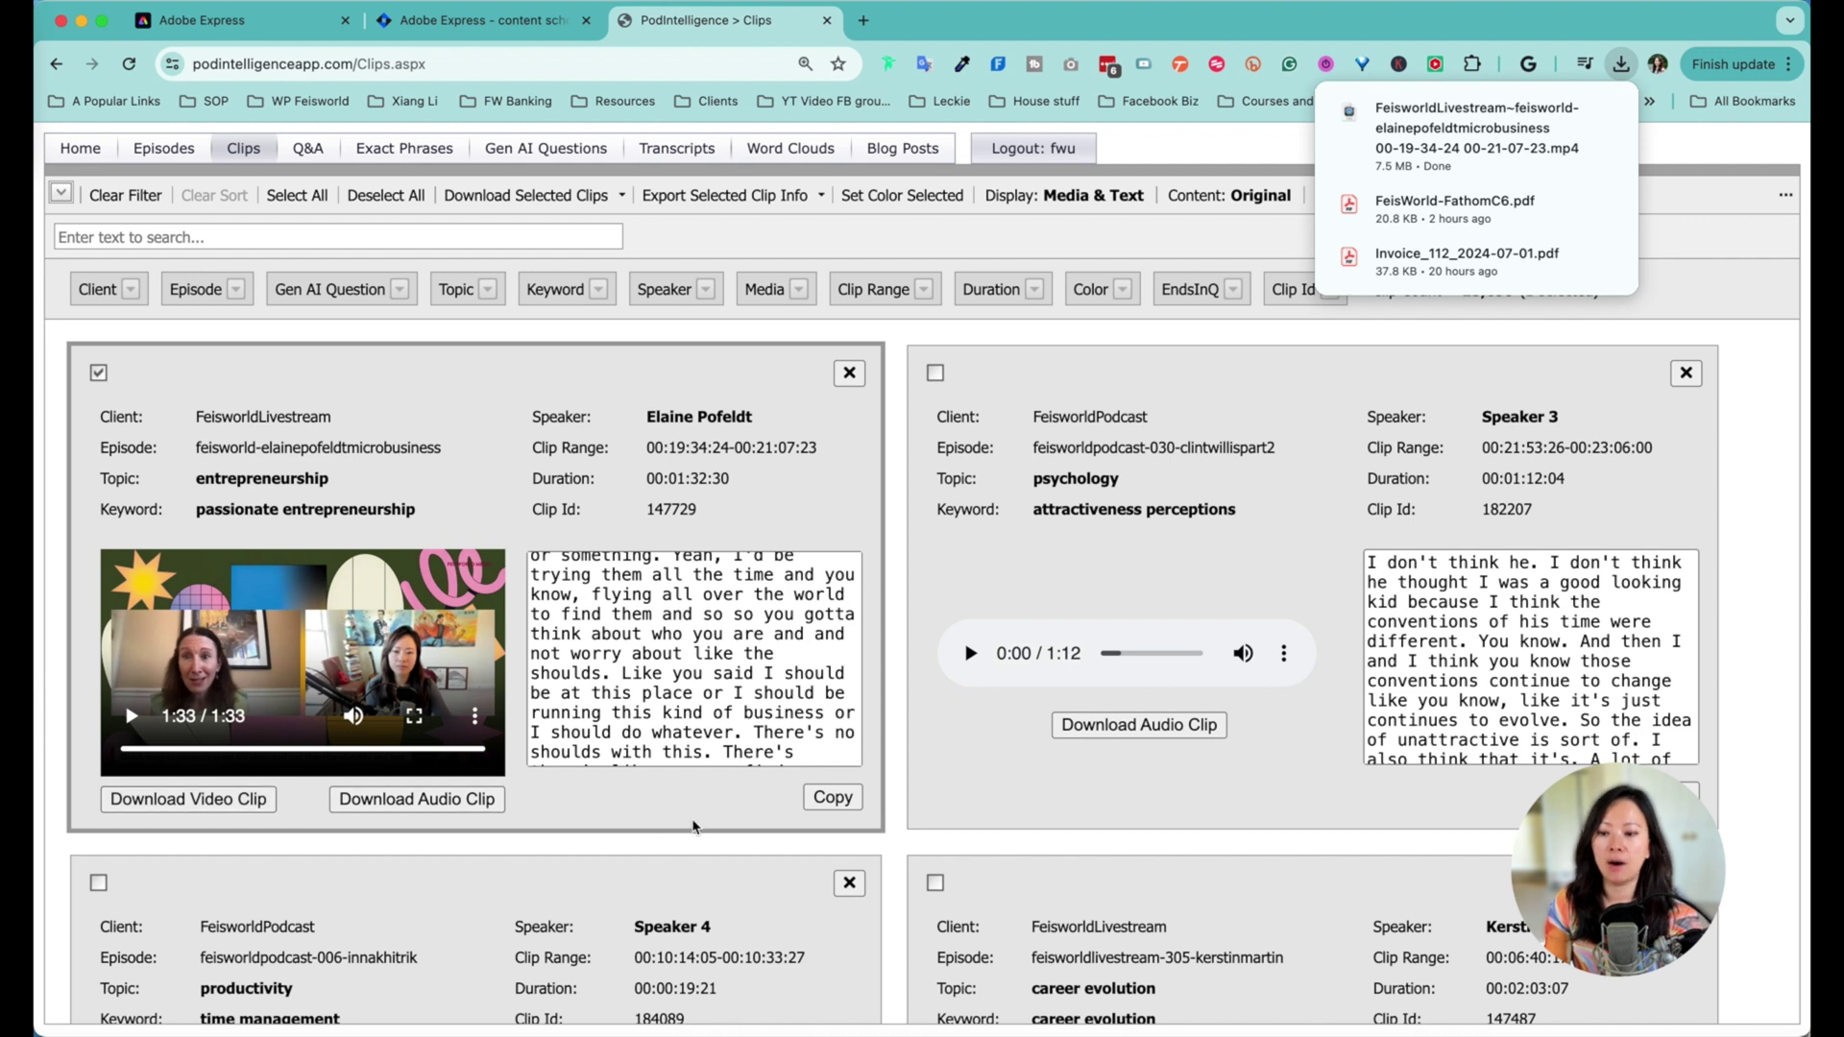
pyautogui.click(216, 21)
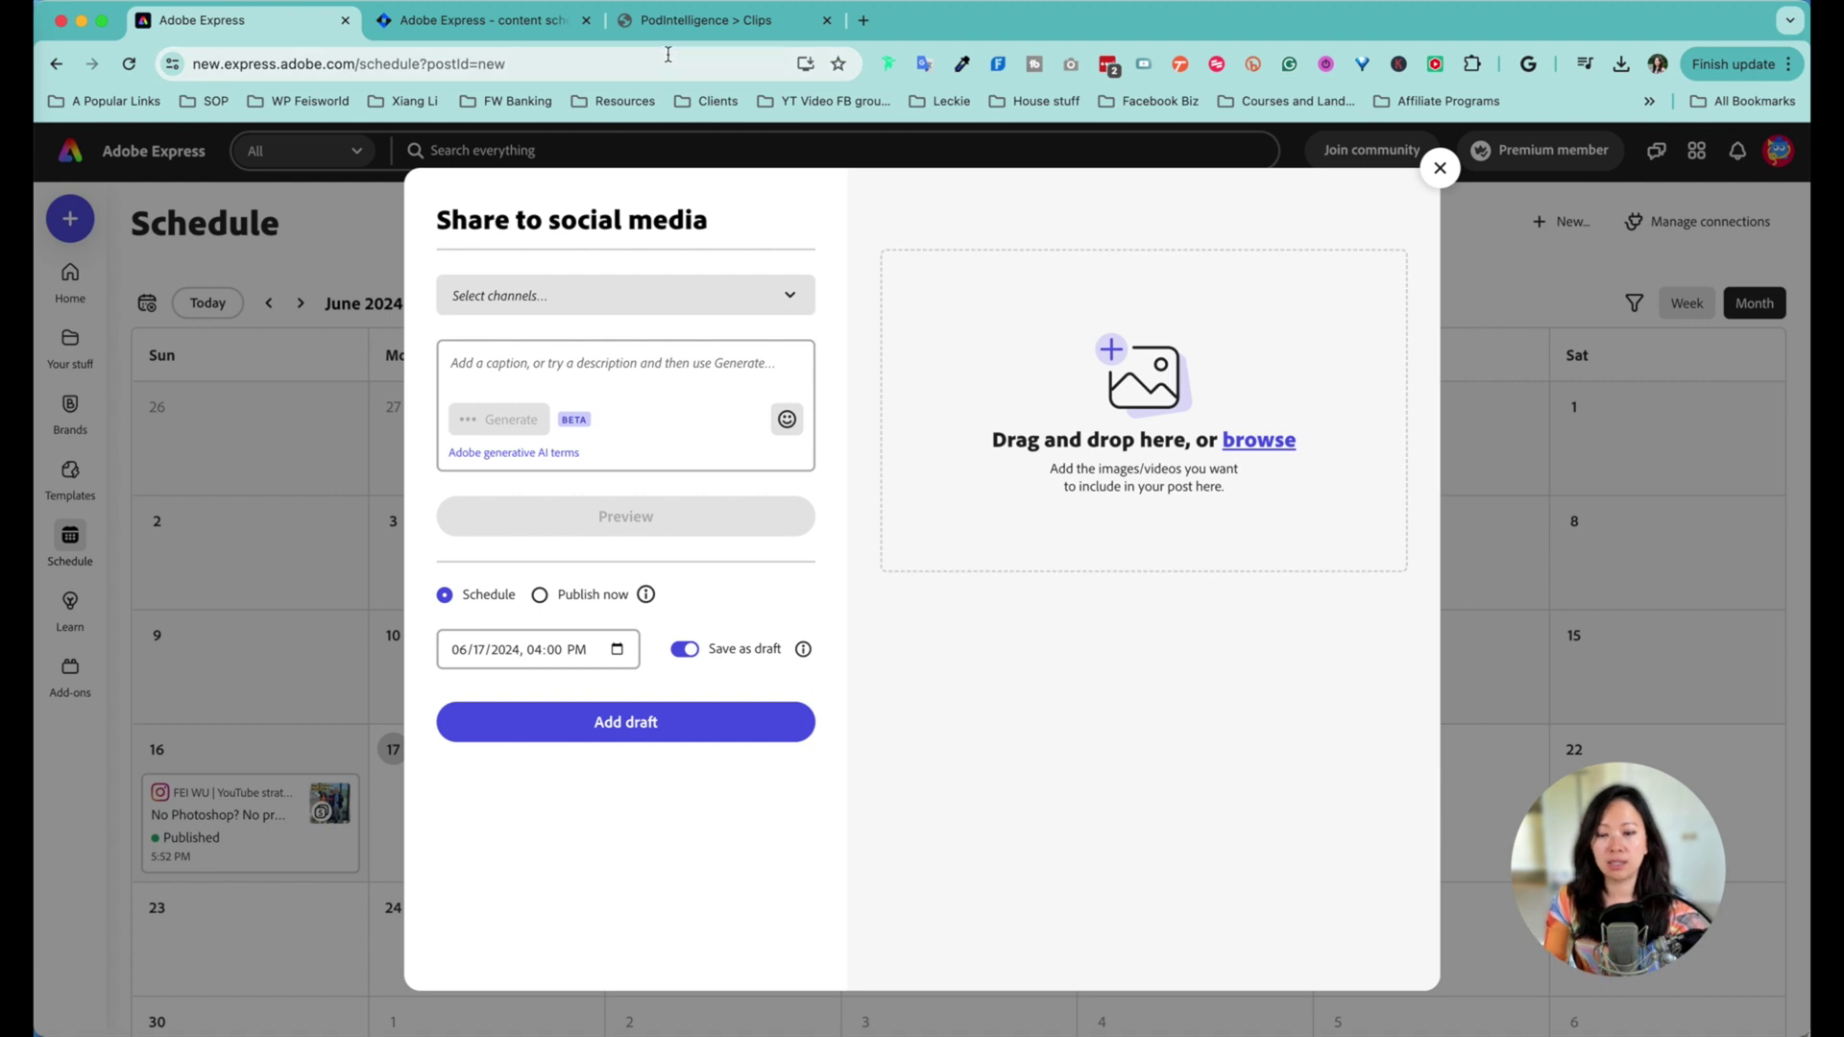
# - Target the post at the Facebook page channel
pyautogui.click(611, 296)
pyautogui.click(790, 387)
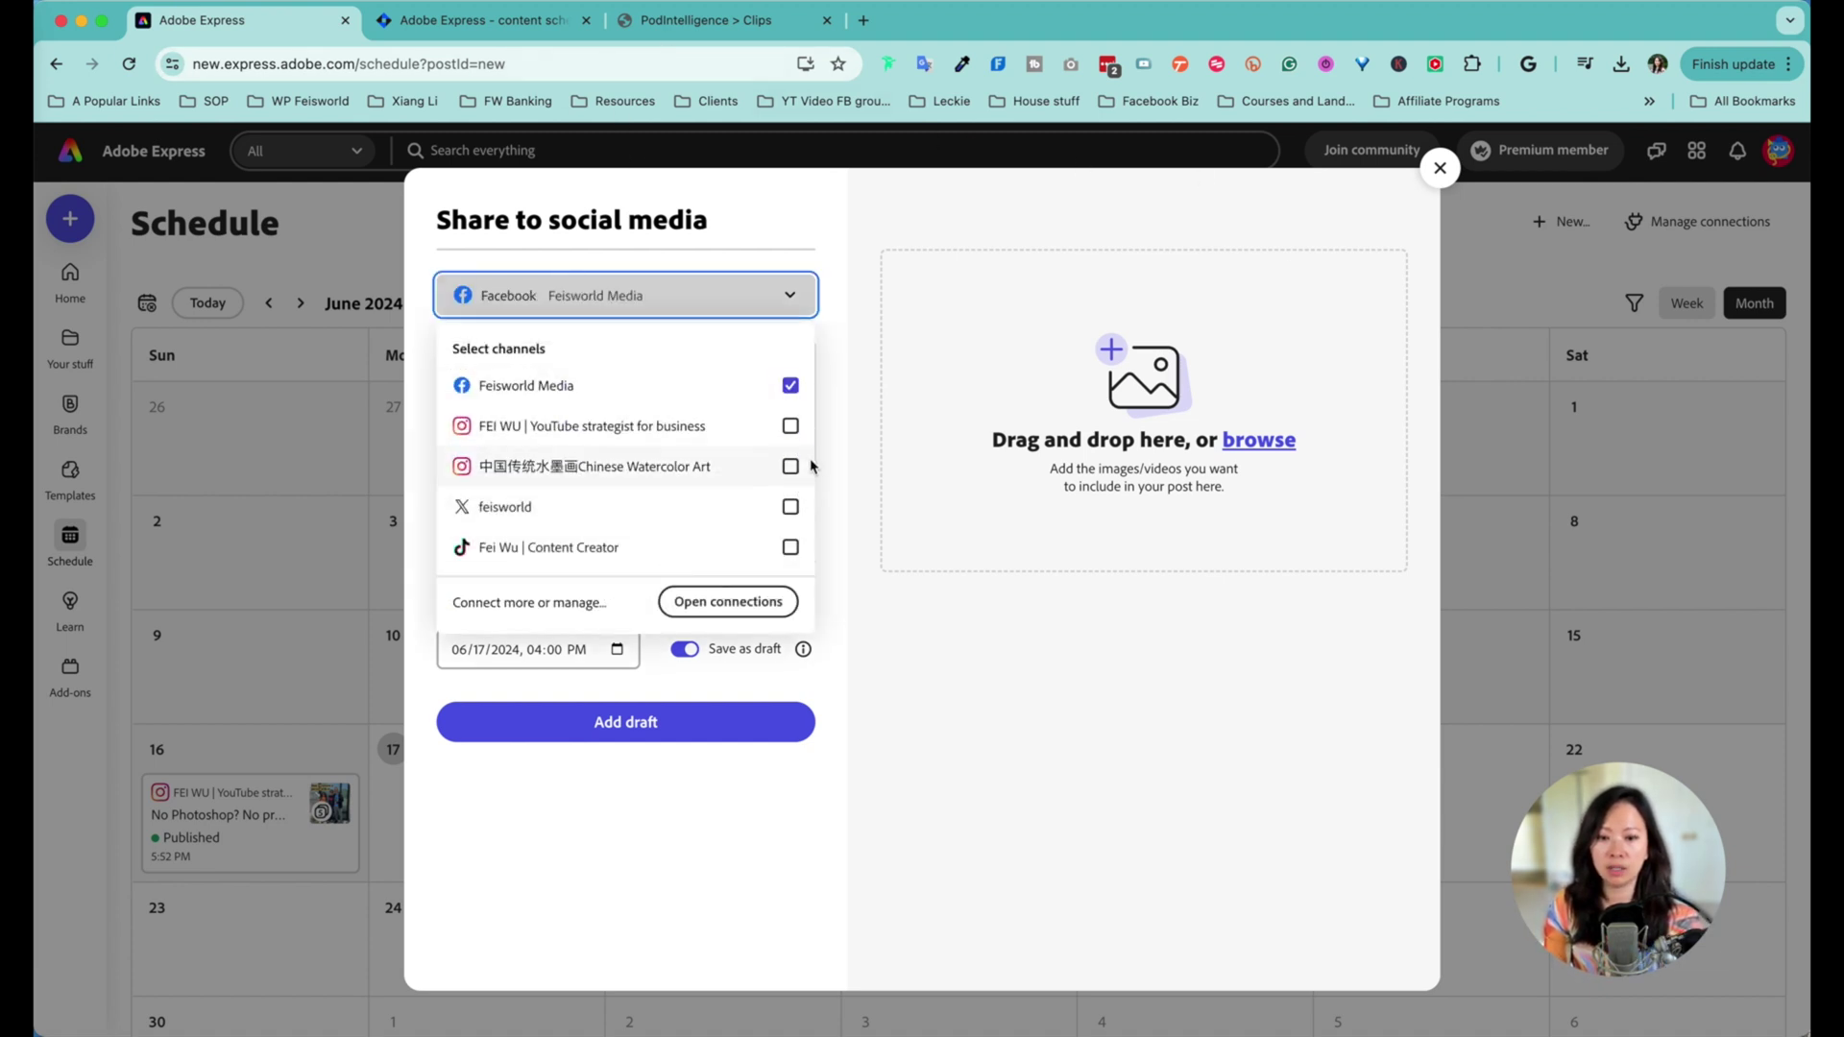
pyautogui.click(902, 636)
pyautogui.click(579, 372)
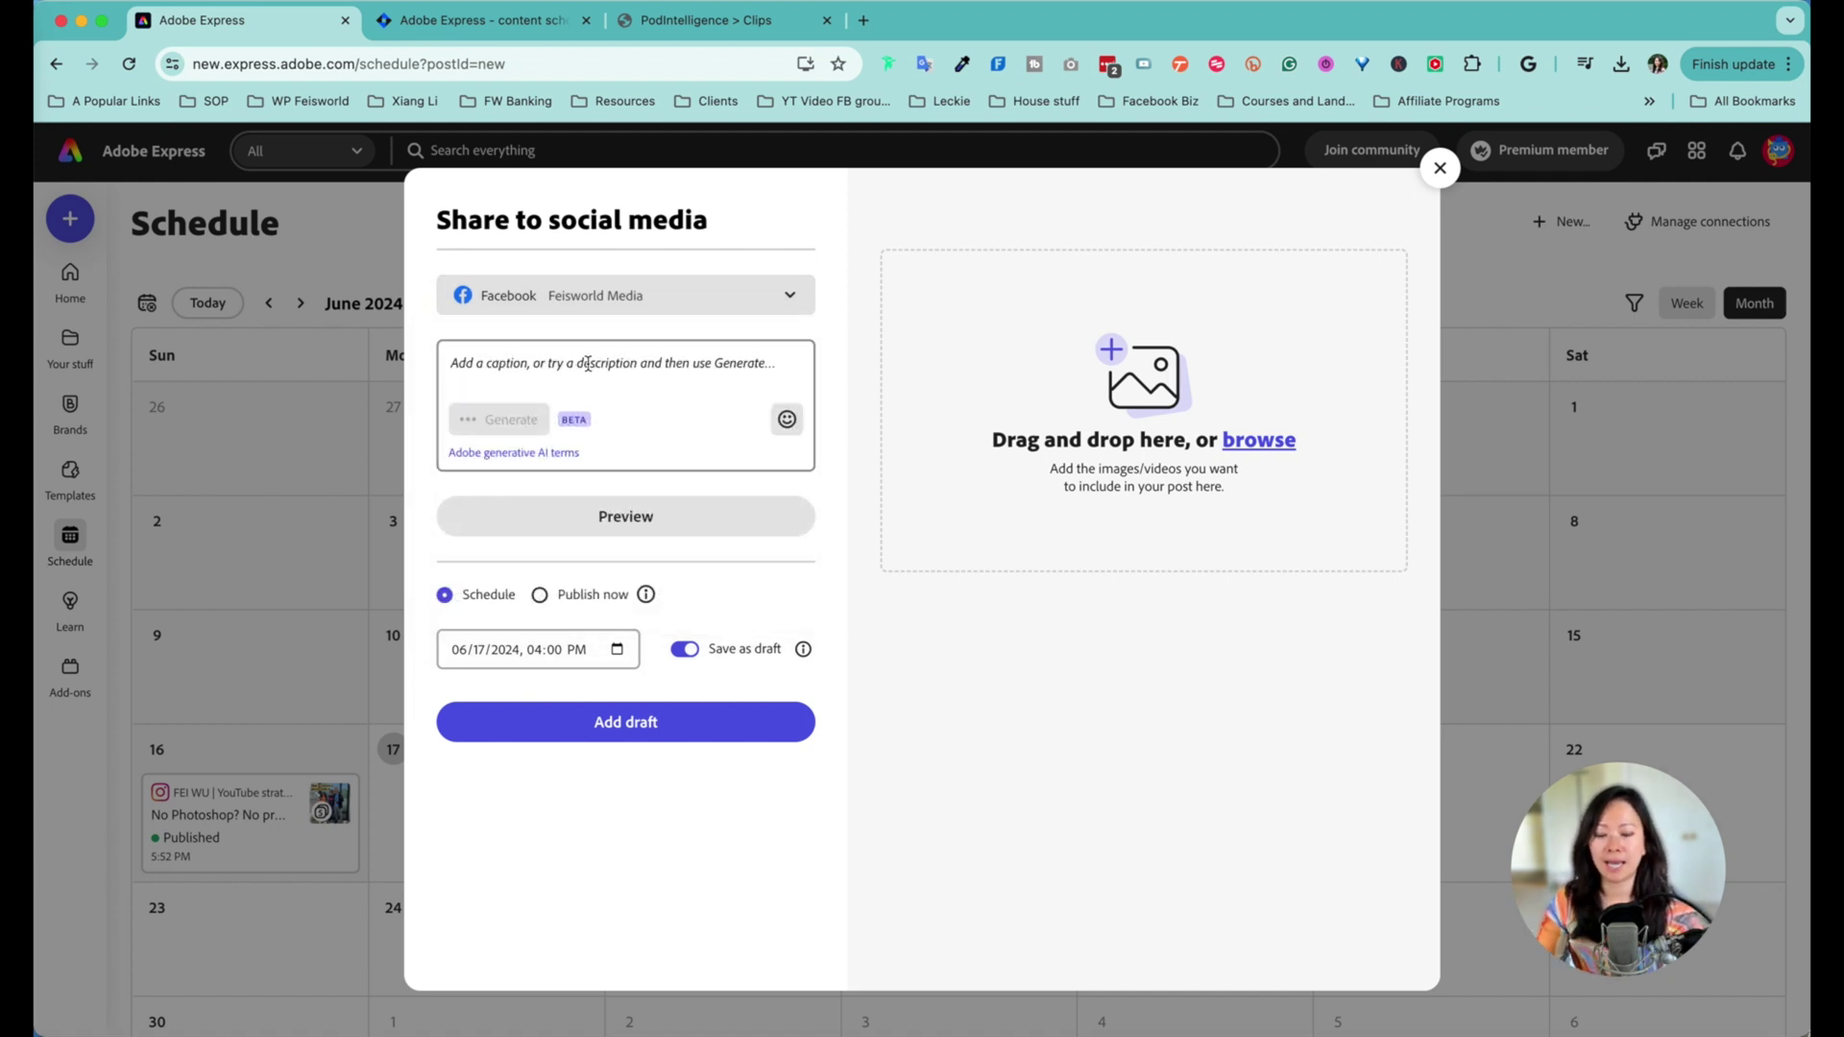
pyautogui.click(577, 363)
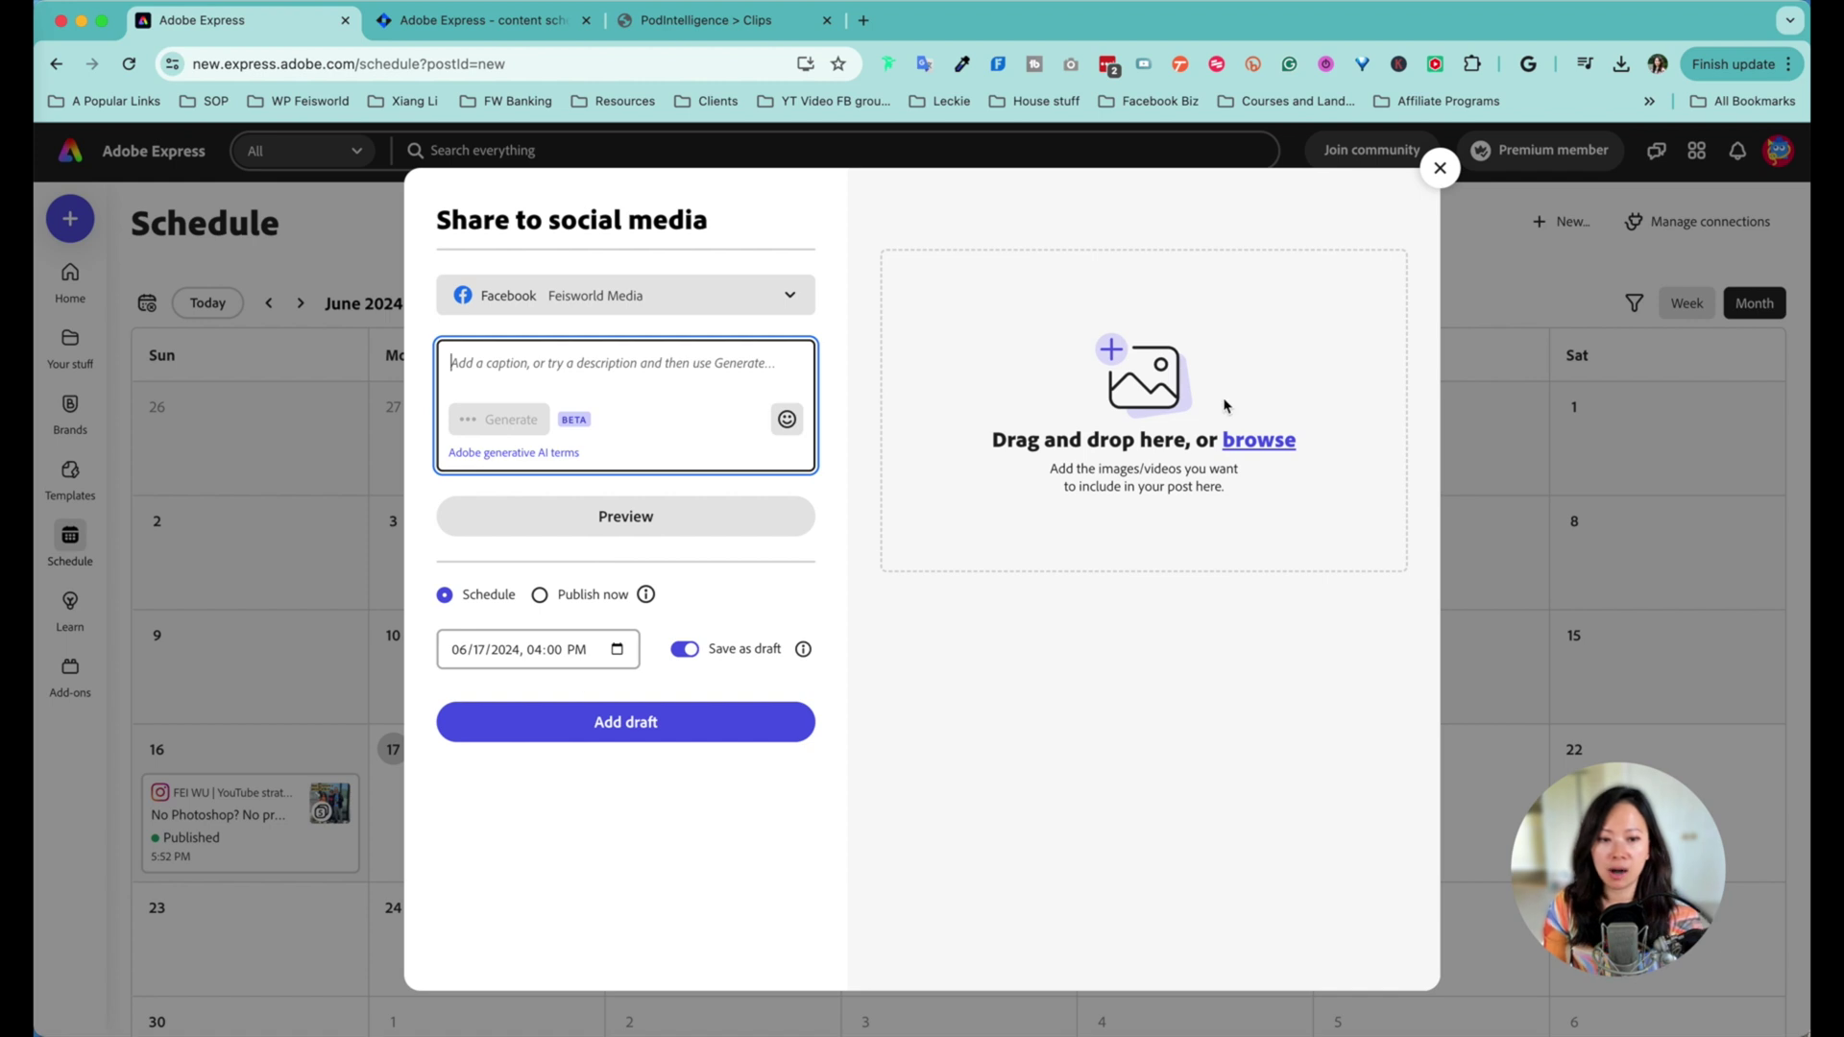
# - Attach and upload the downloaded mp4 clip from the Downloads folder
pyautogui.click(1143, 418)
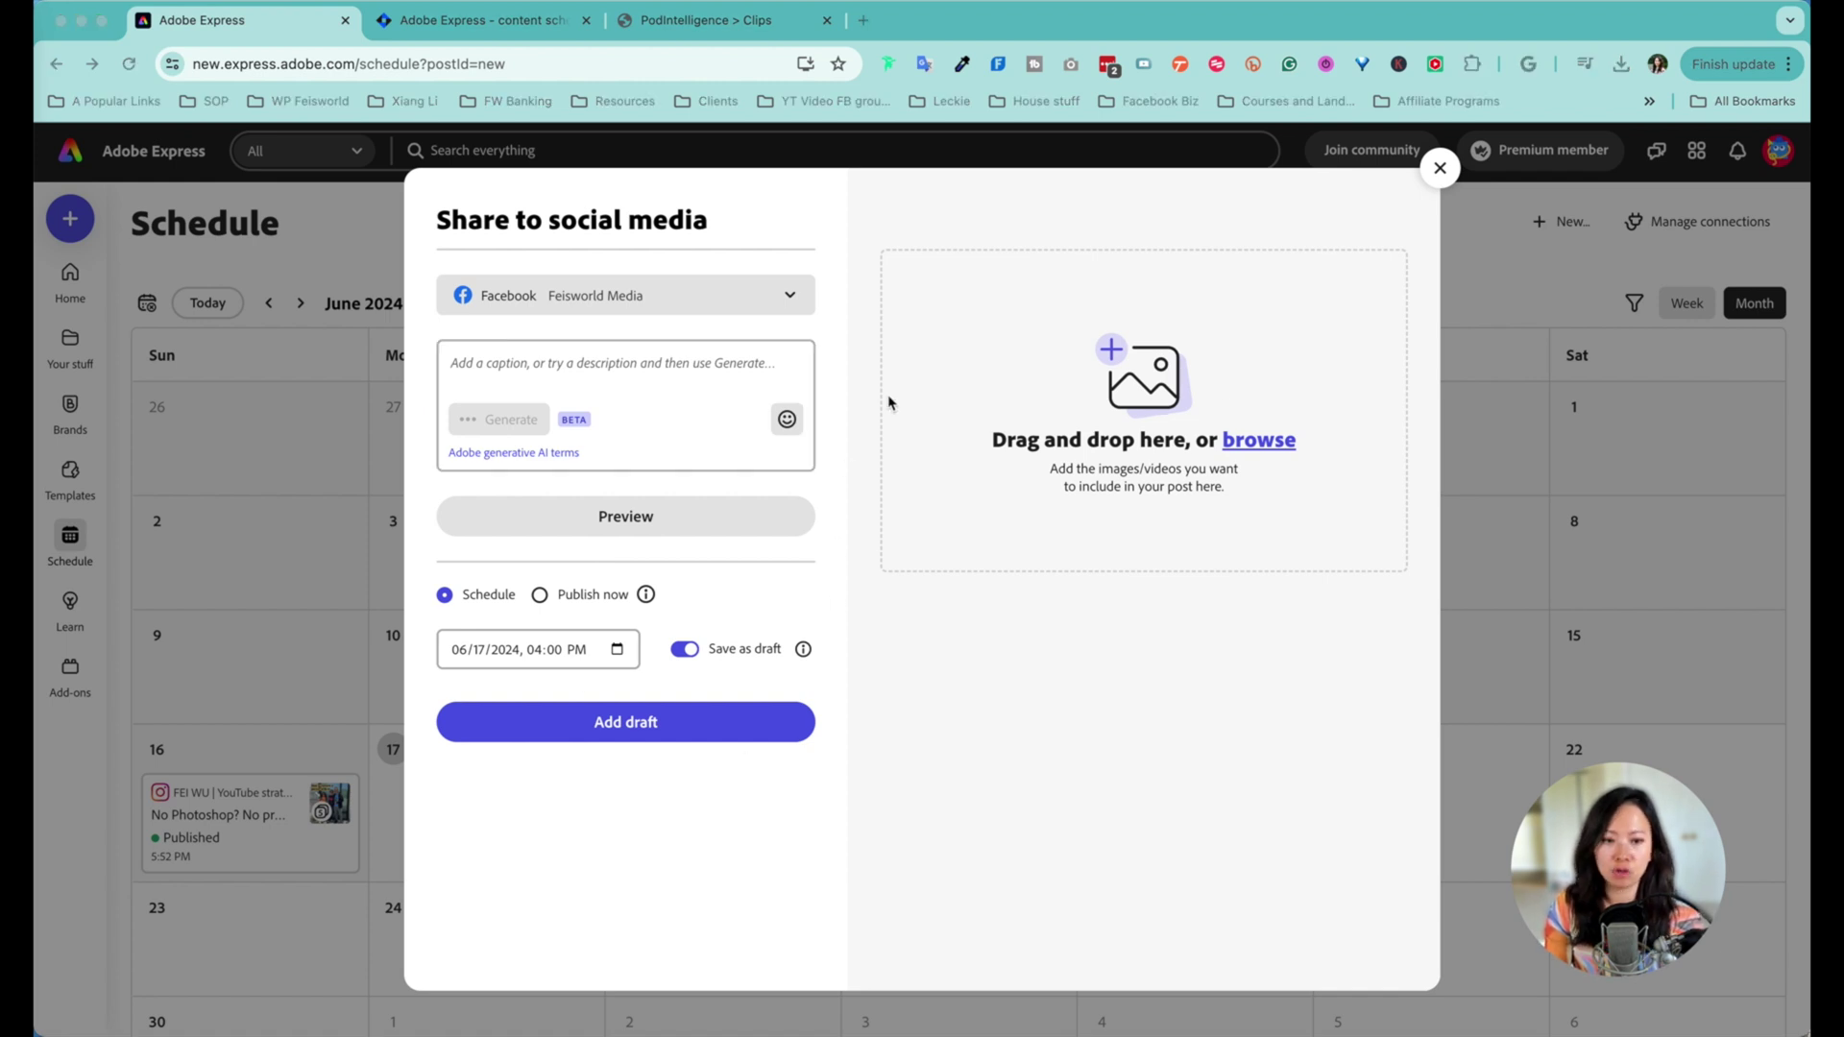
pyautogui.moveTo(515, 412); pyautogui.dragTo(994, 576)
pyautogui.click(636, 919)
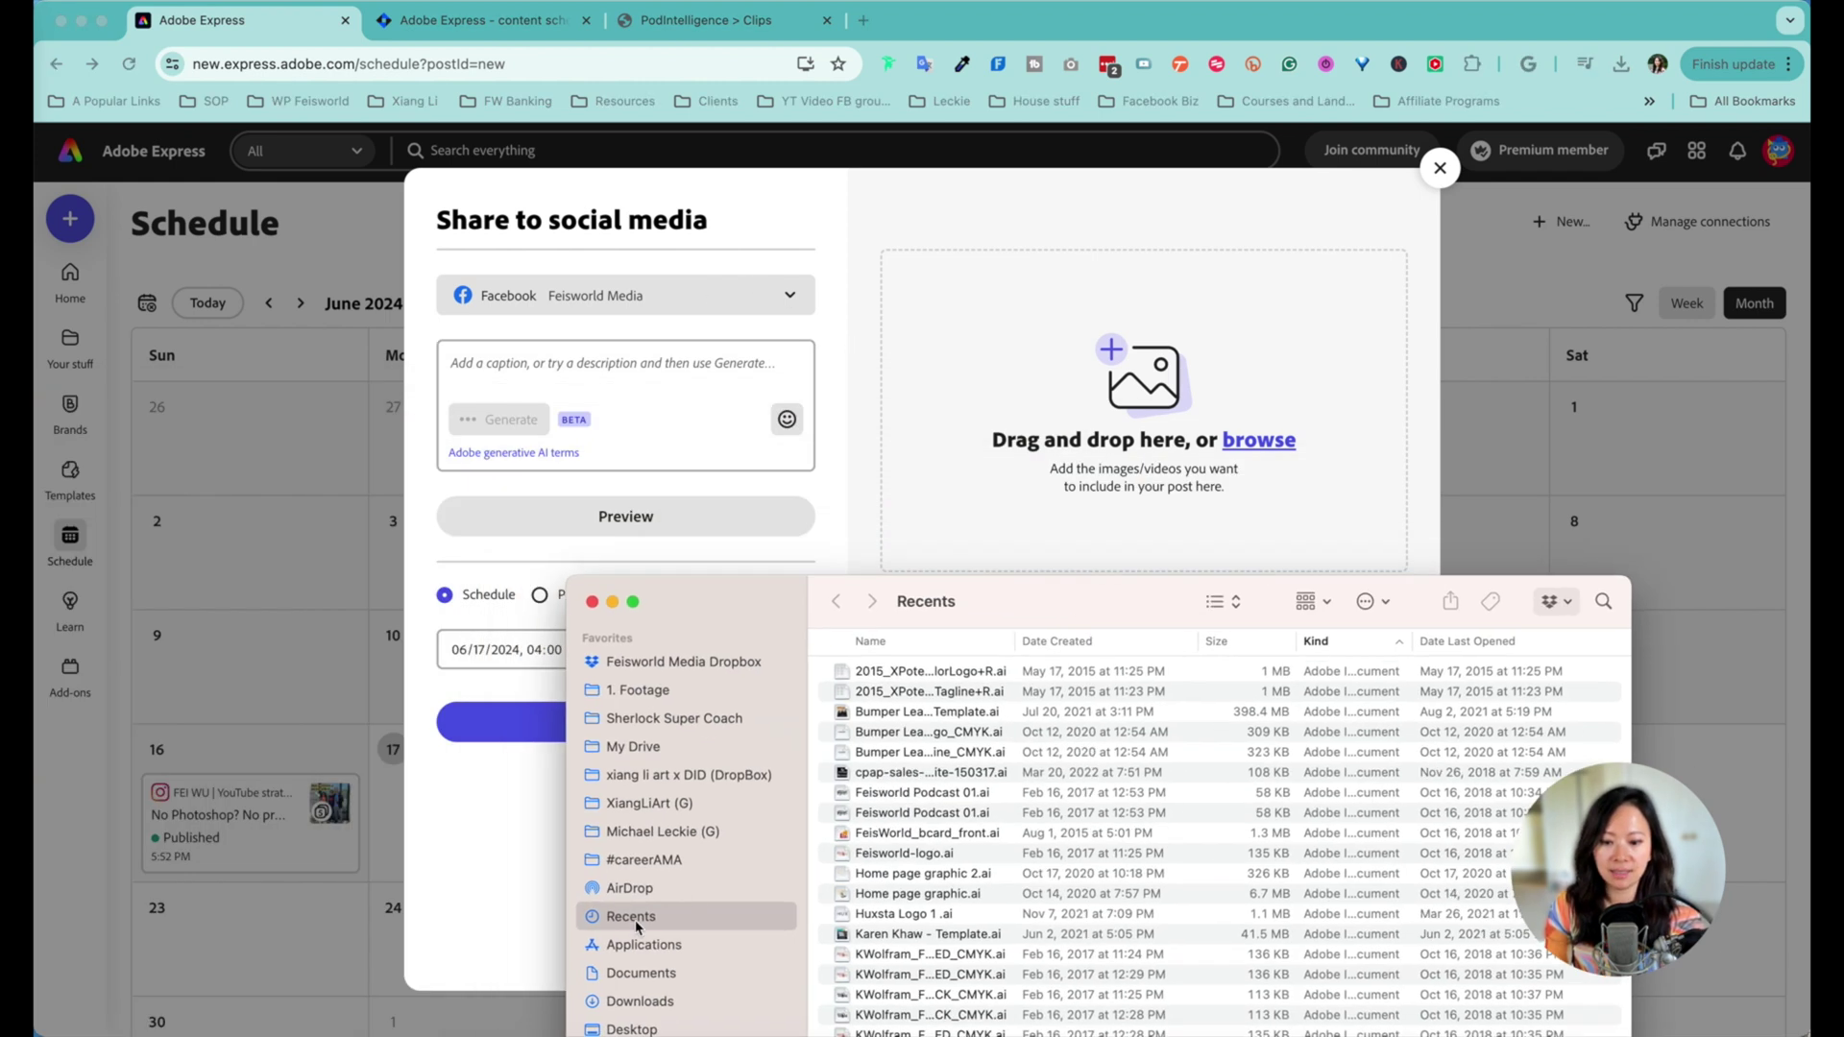
pyautogui.click(640, 1000)
pyautogui.click(957, 680)
pyautogui.moveTo(959, 680); pyautogui.dragTo(1225, 375)
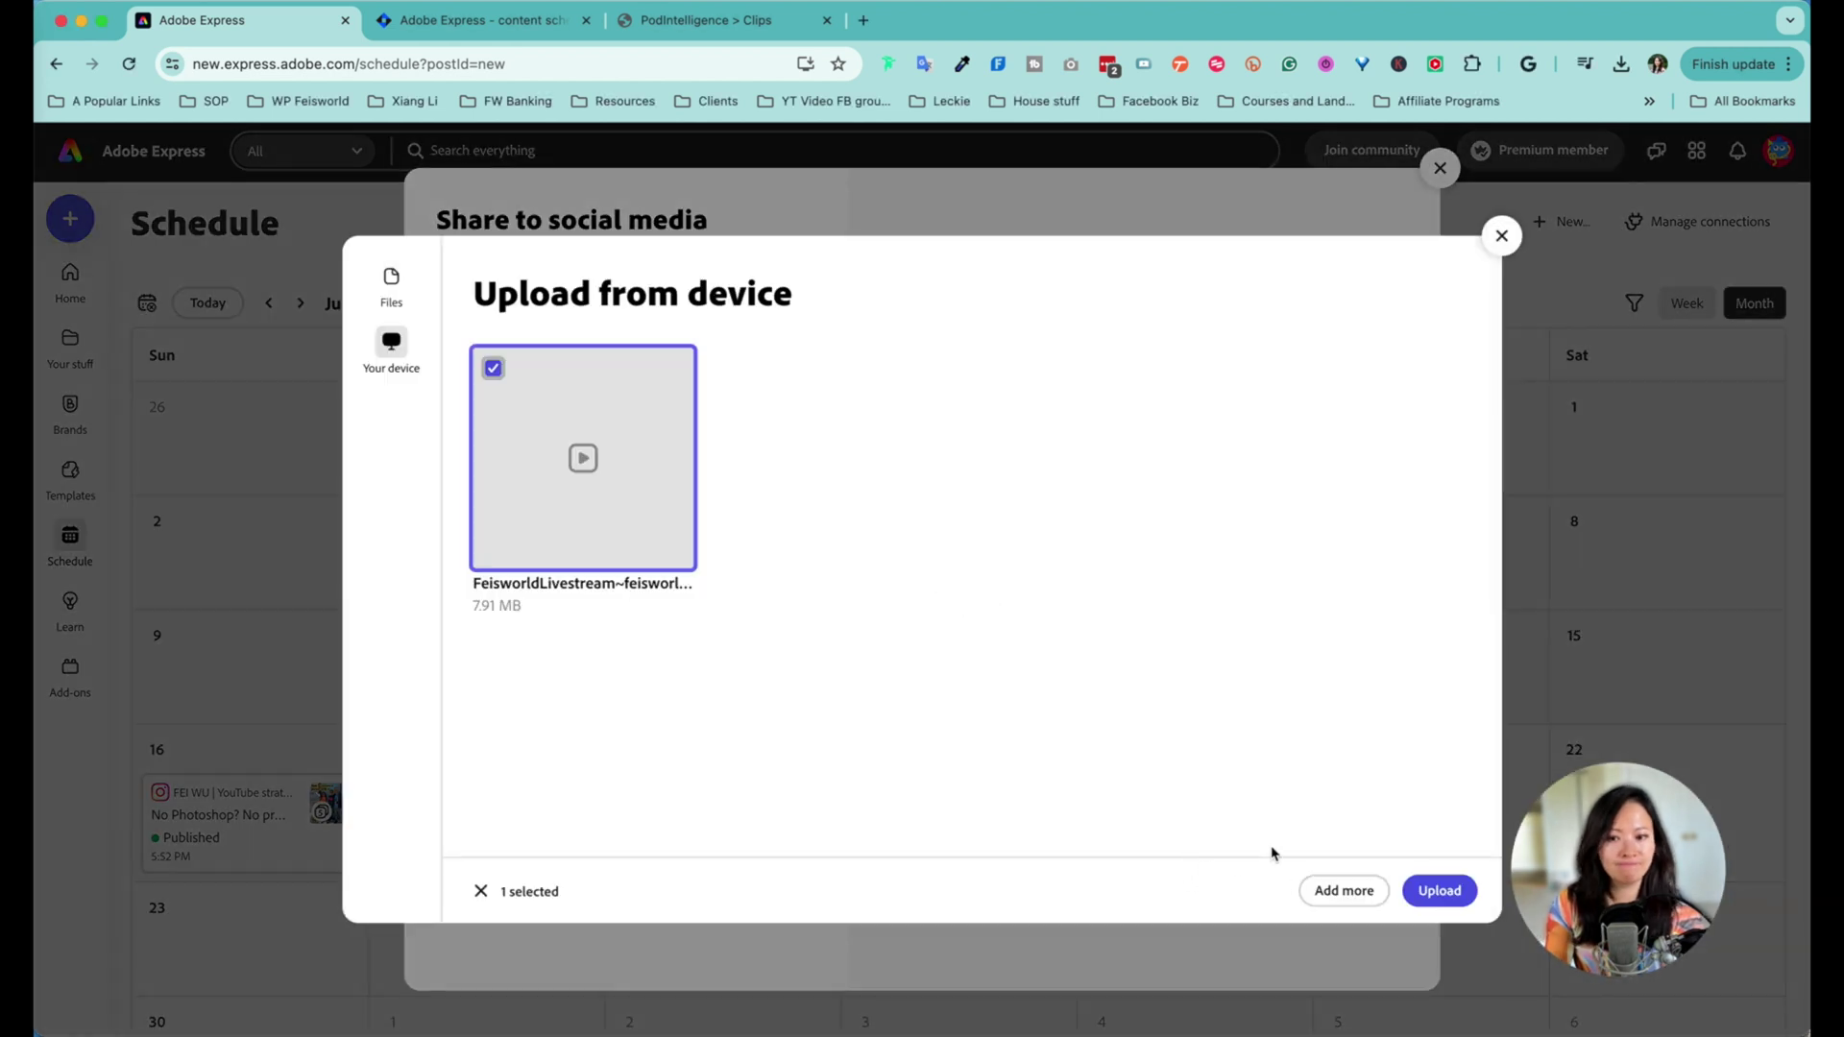
pyautogui.click(1438, 890)
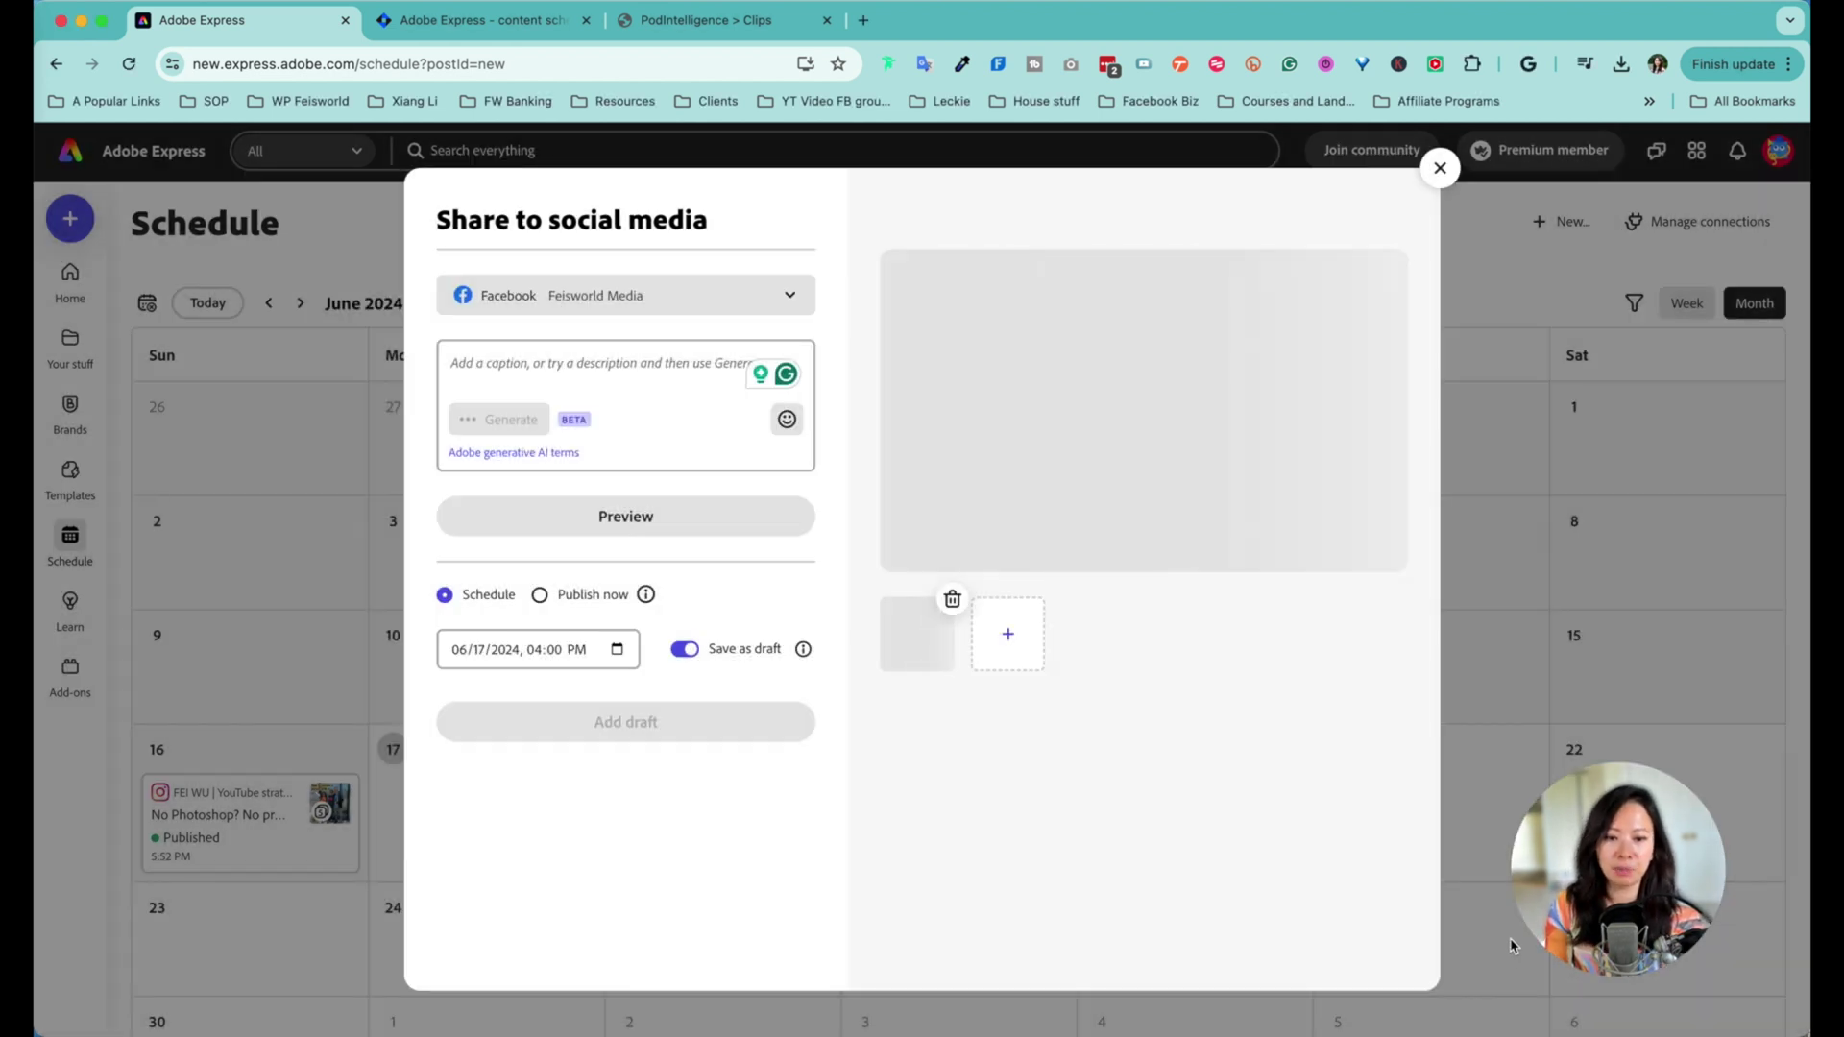
pyautogui.hotkey('ctrl', 'Tab')
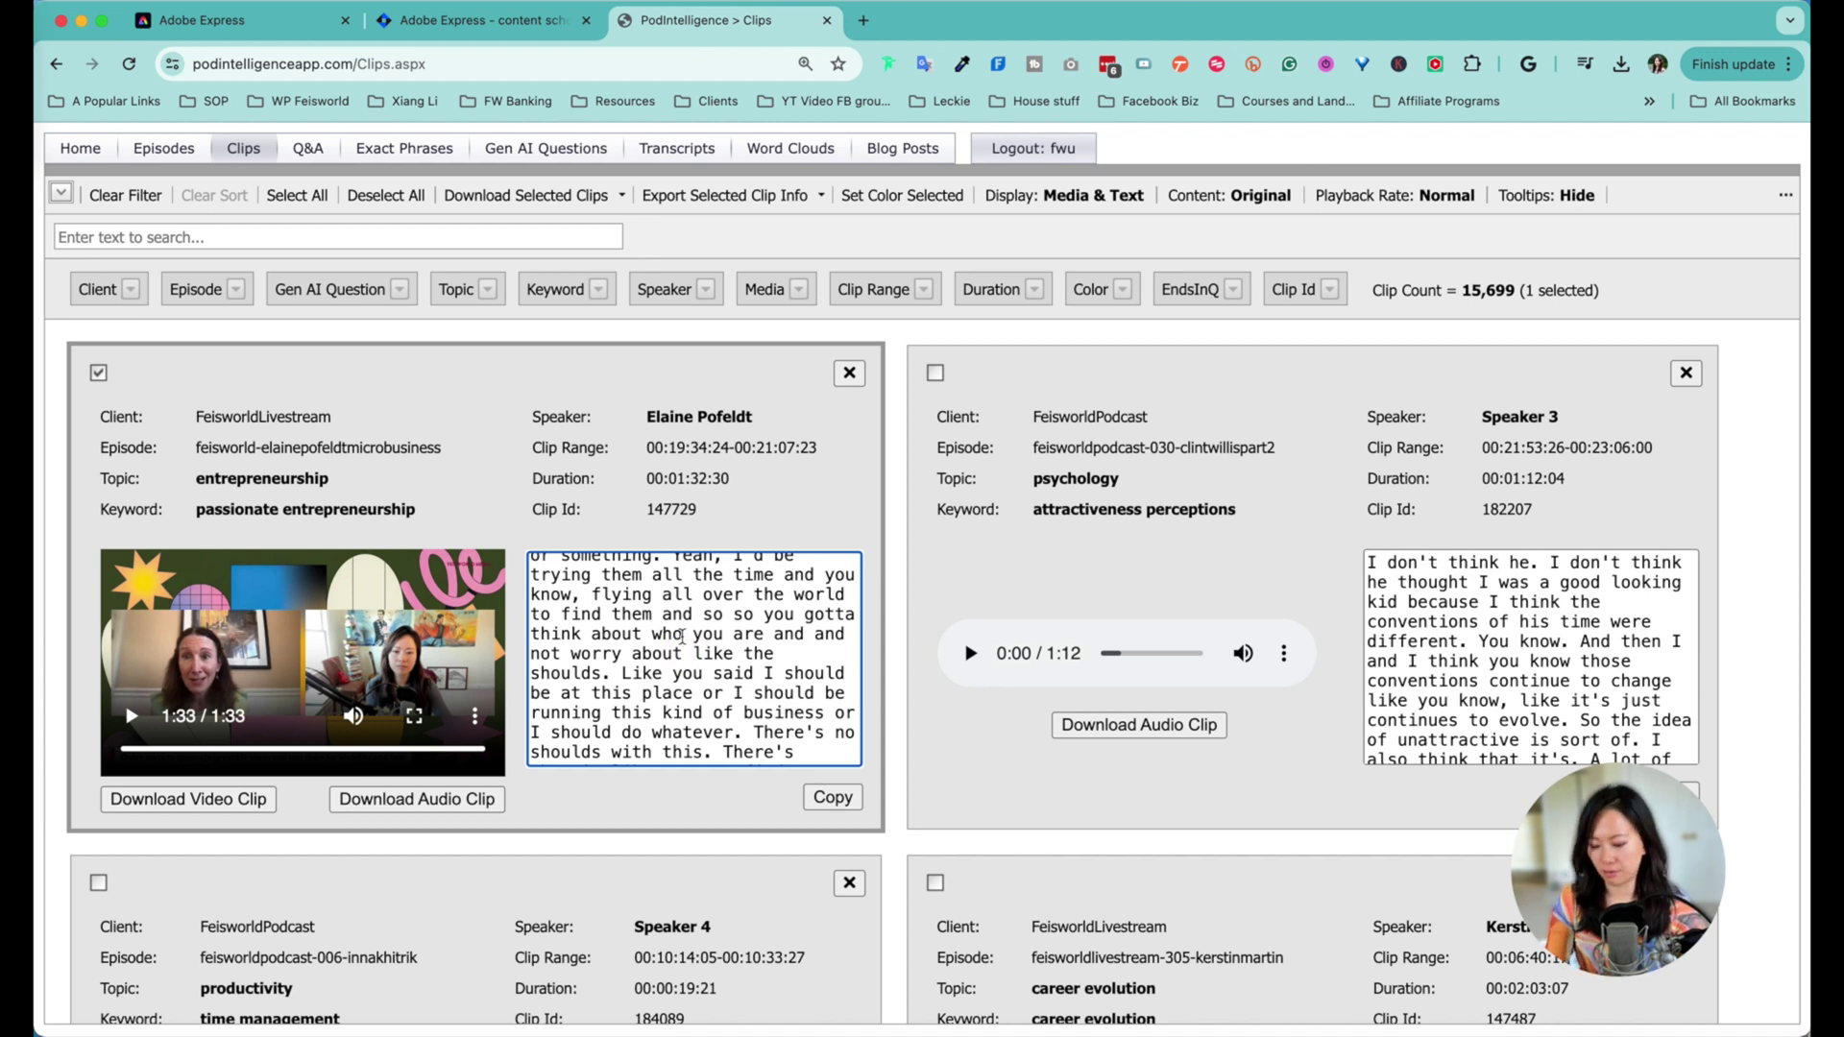
# - Paste the clip transcript into the Facebook caption and have AI shorten it
pyautogui.press('super+a')
pyautogui.click(232, 22)
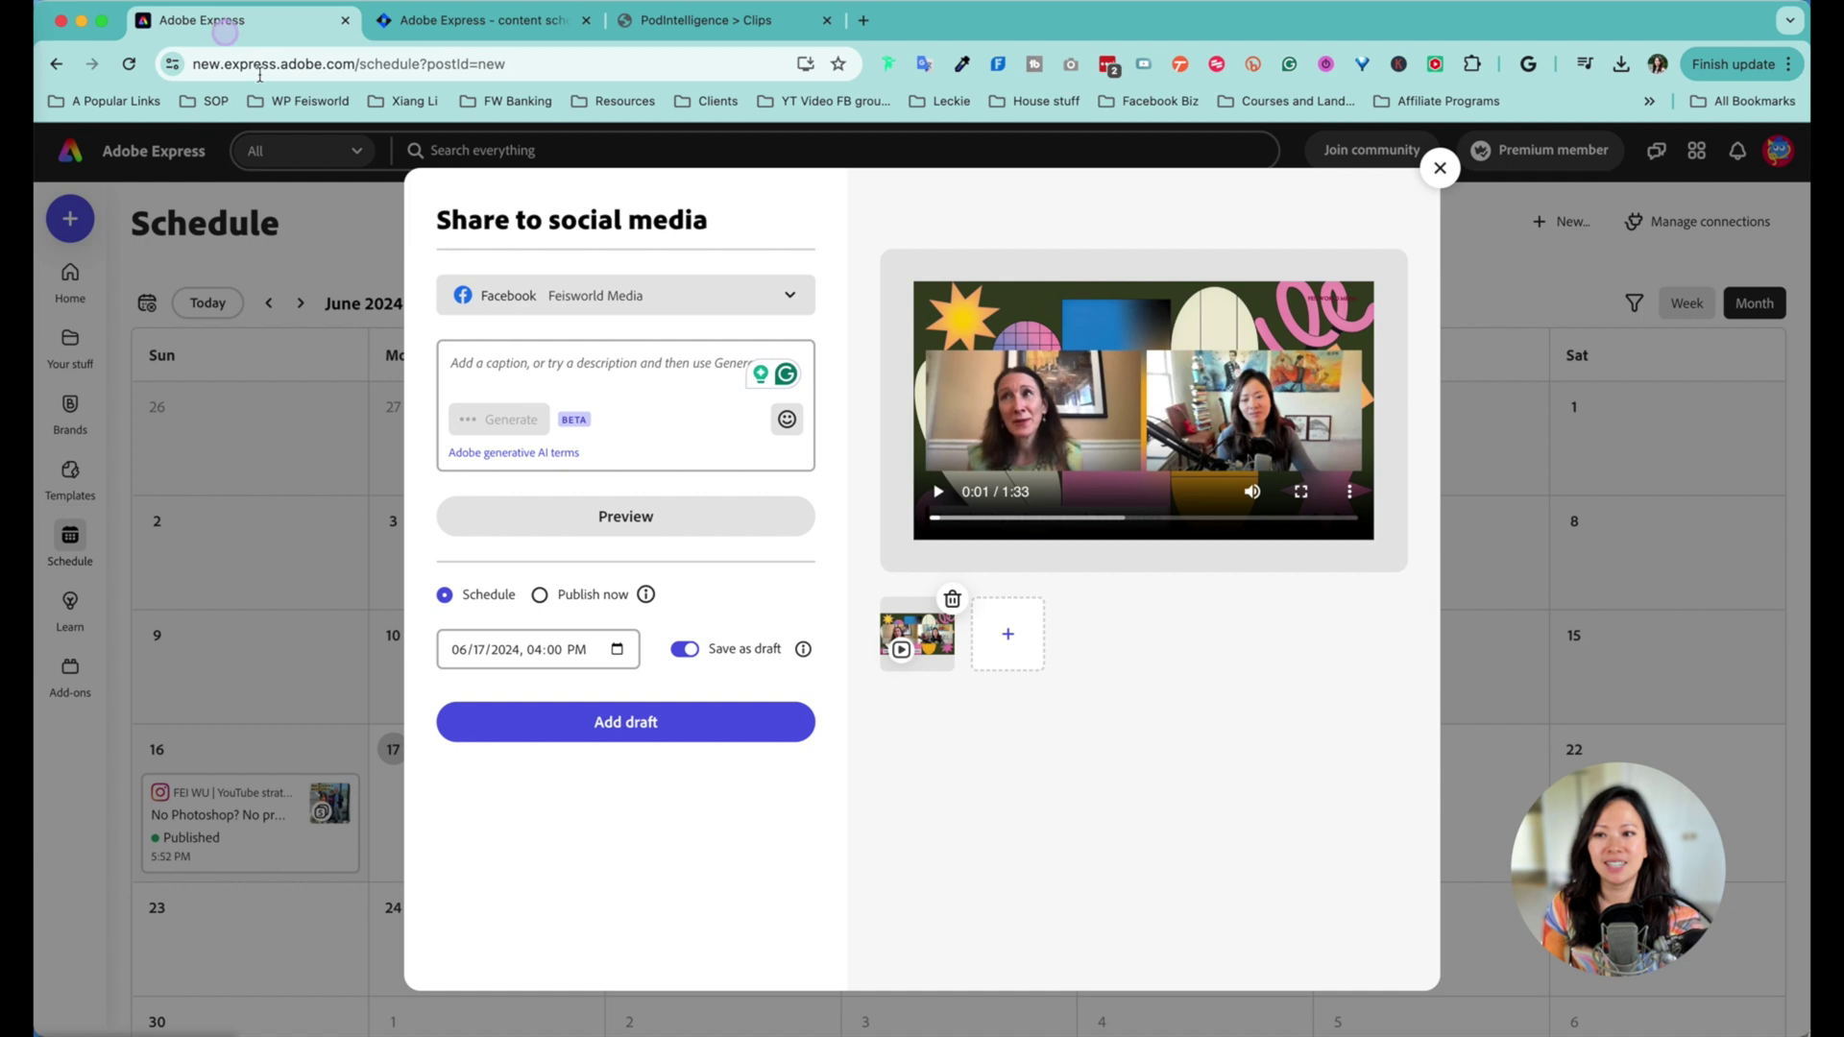
pyautogui.click(606, 364)
pyautogui.press('super+v')
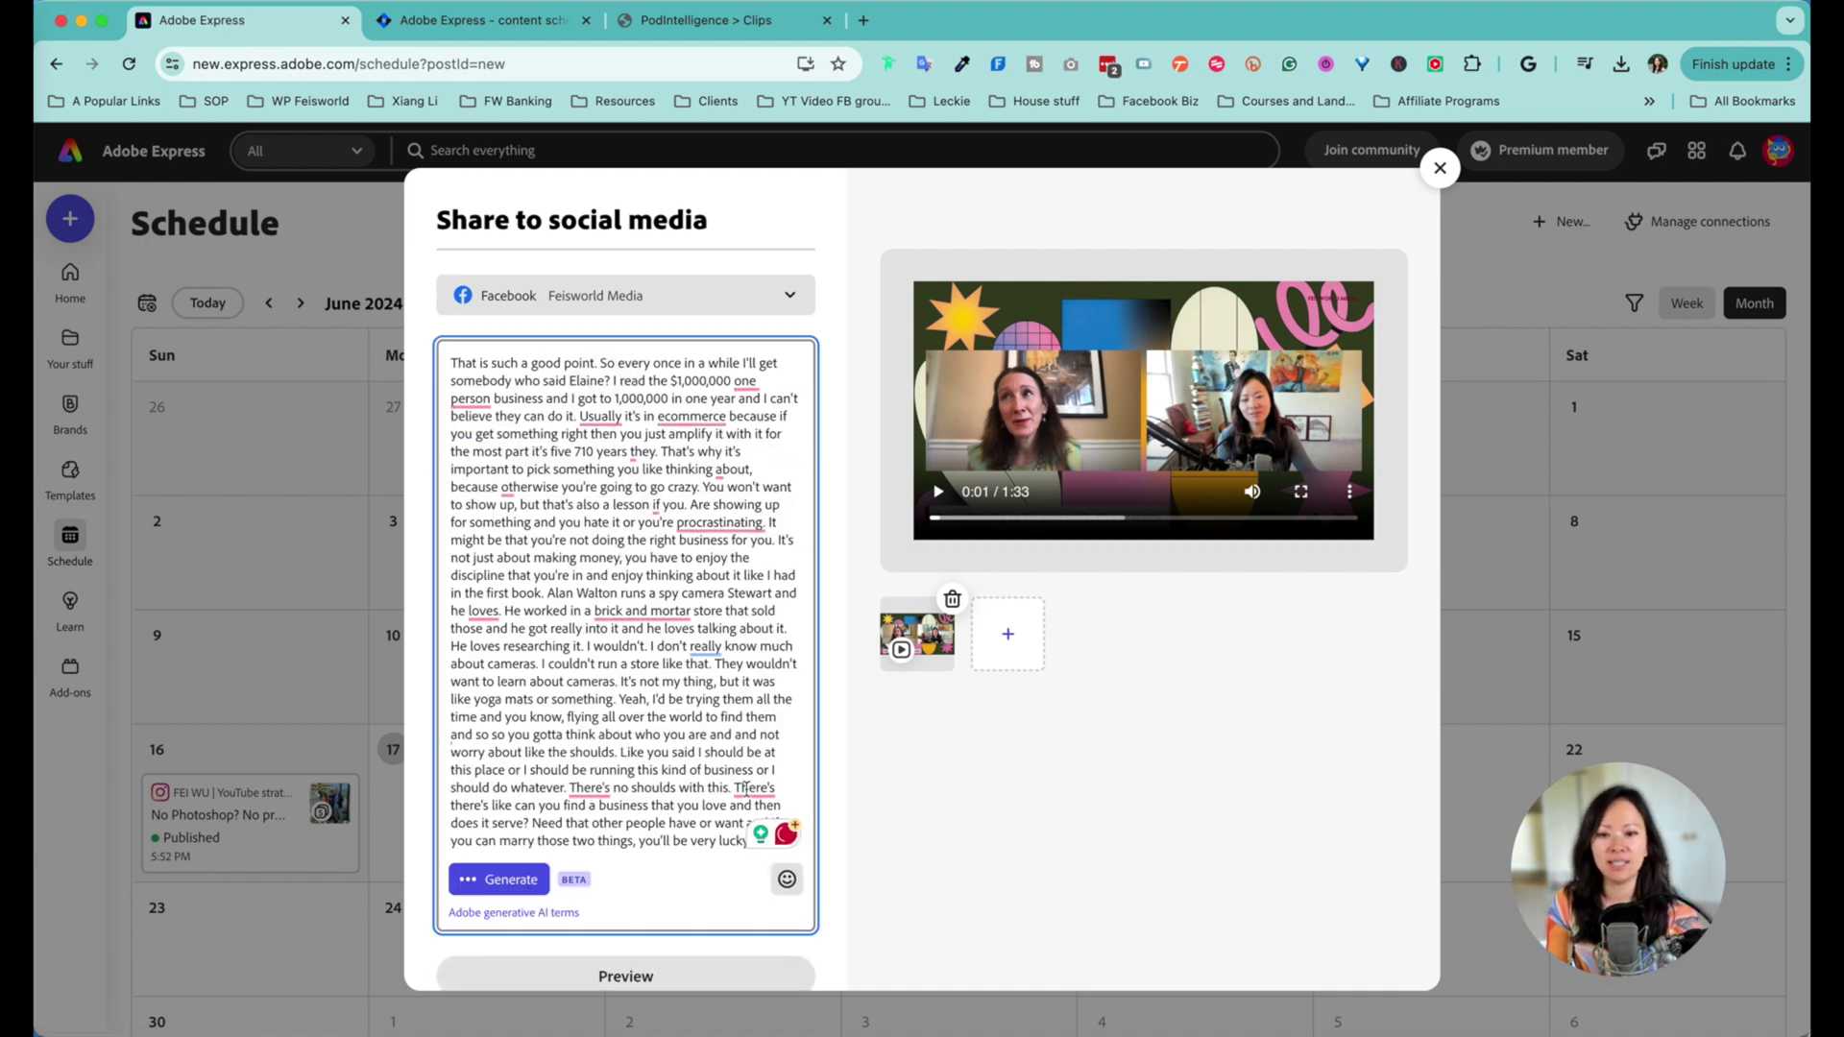
pyautogui.click(510, 881)
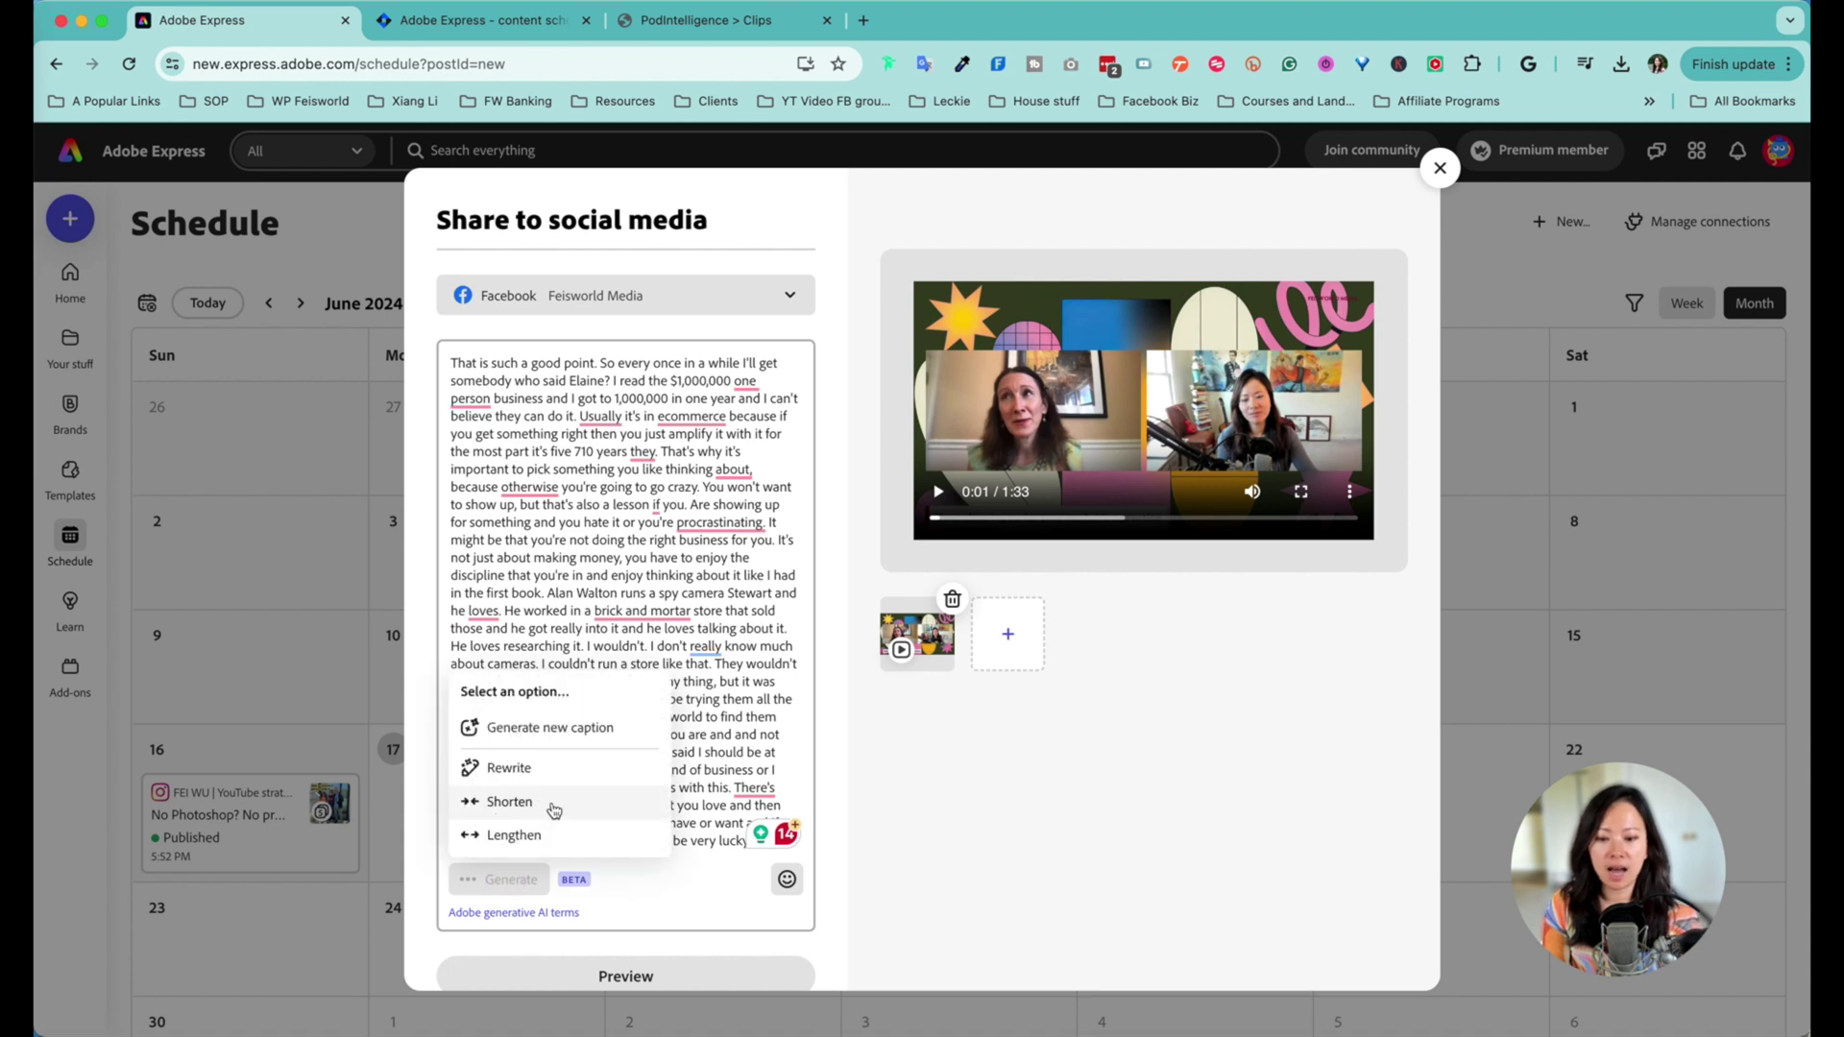
pyautogui.click(509, 802)
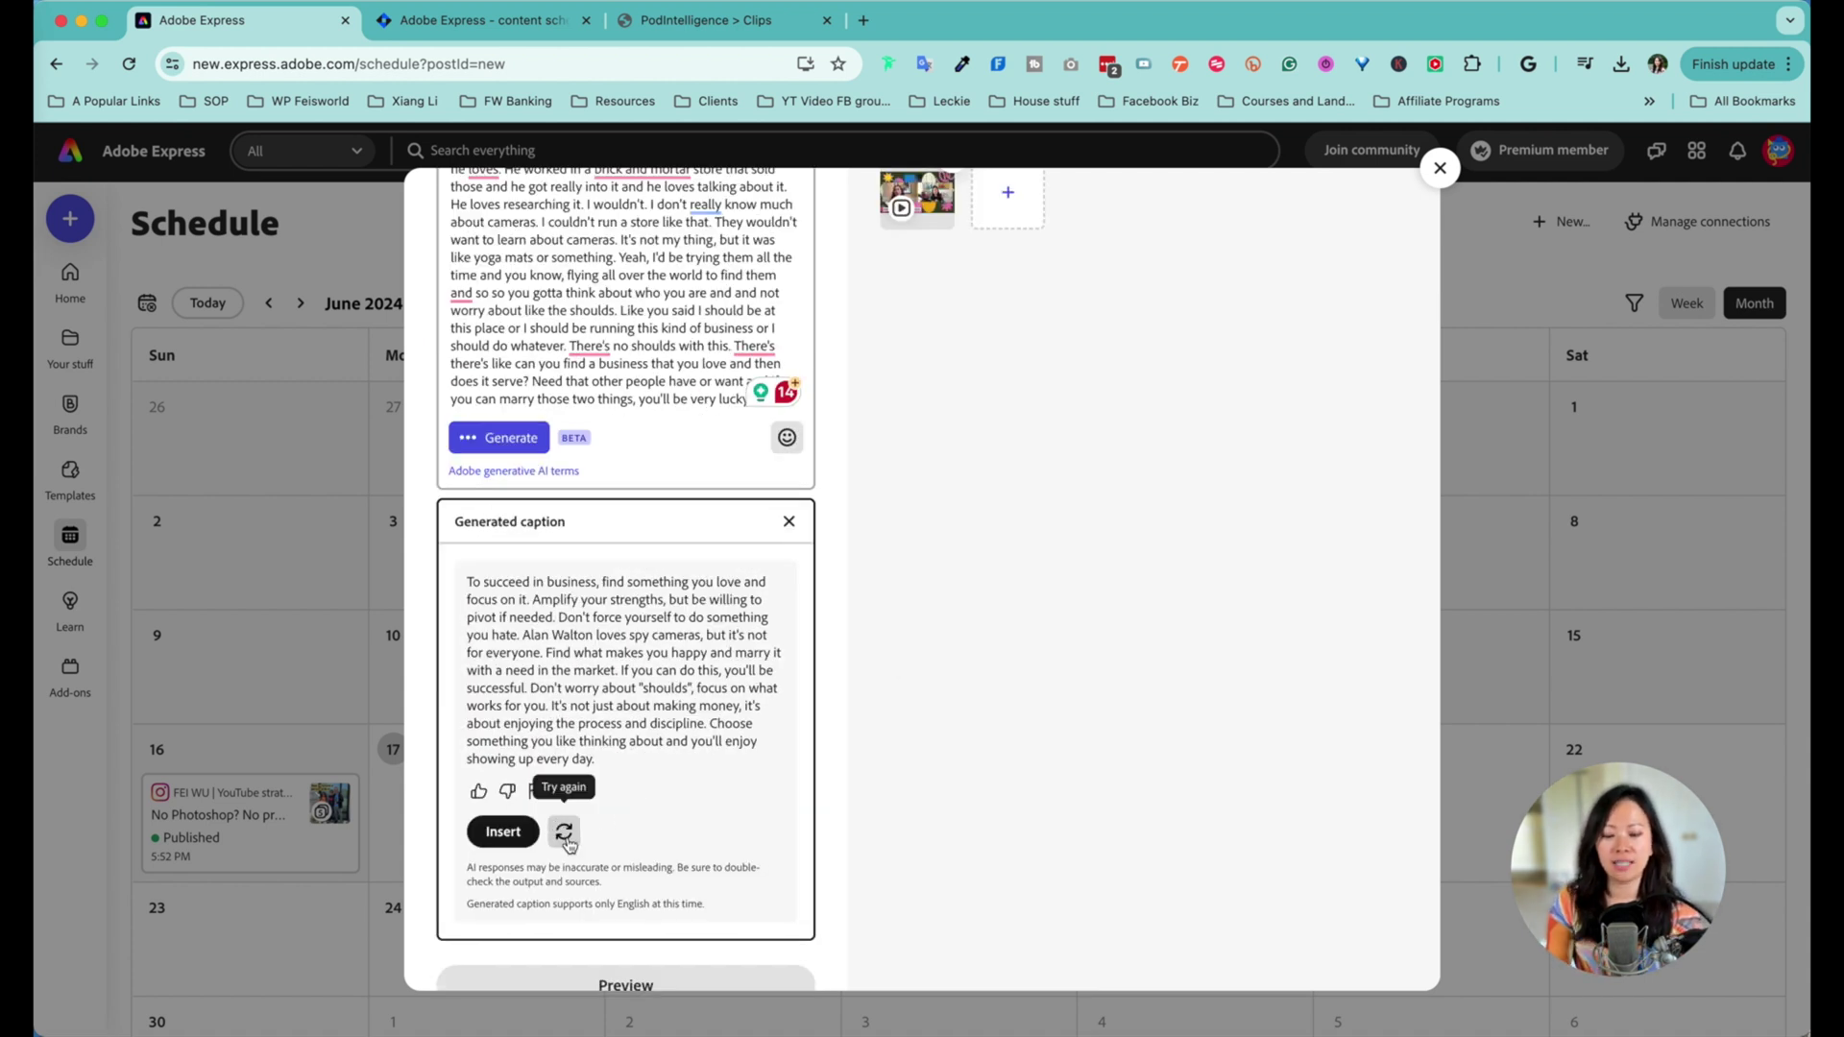
pyautogui.scroll(-3, 866, 721)
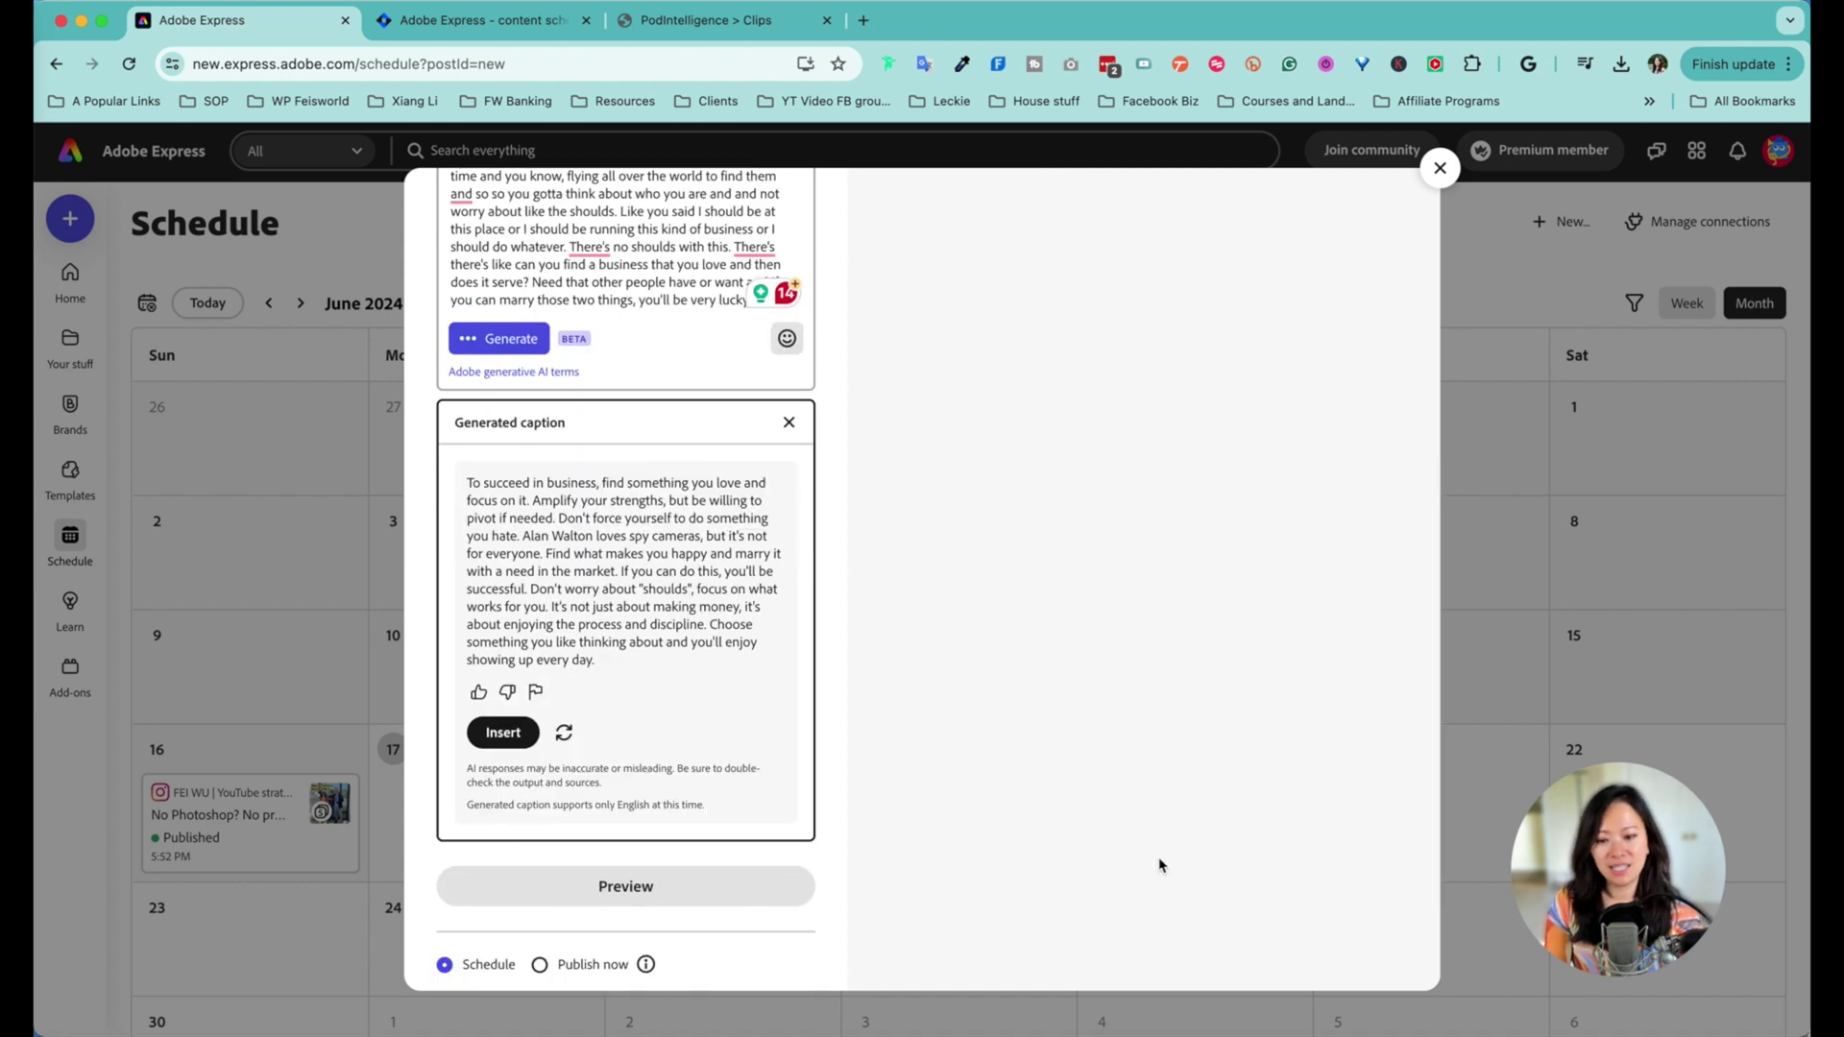
# - Preview the Facebook post, then regenerate a different AI caption suggestion
pyautogui.click(626, 889)
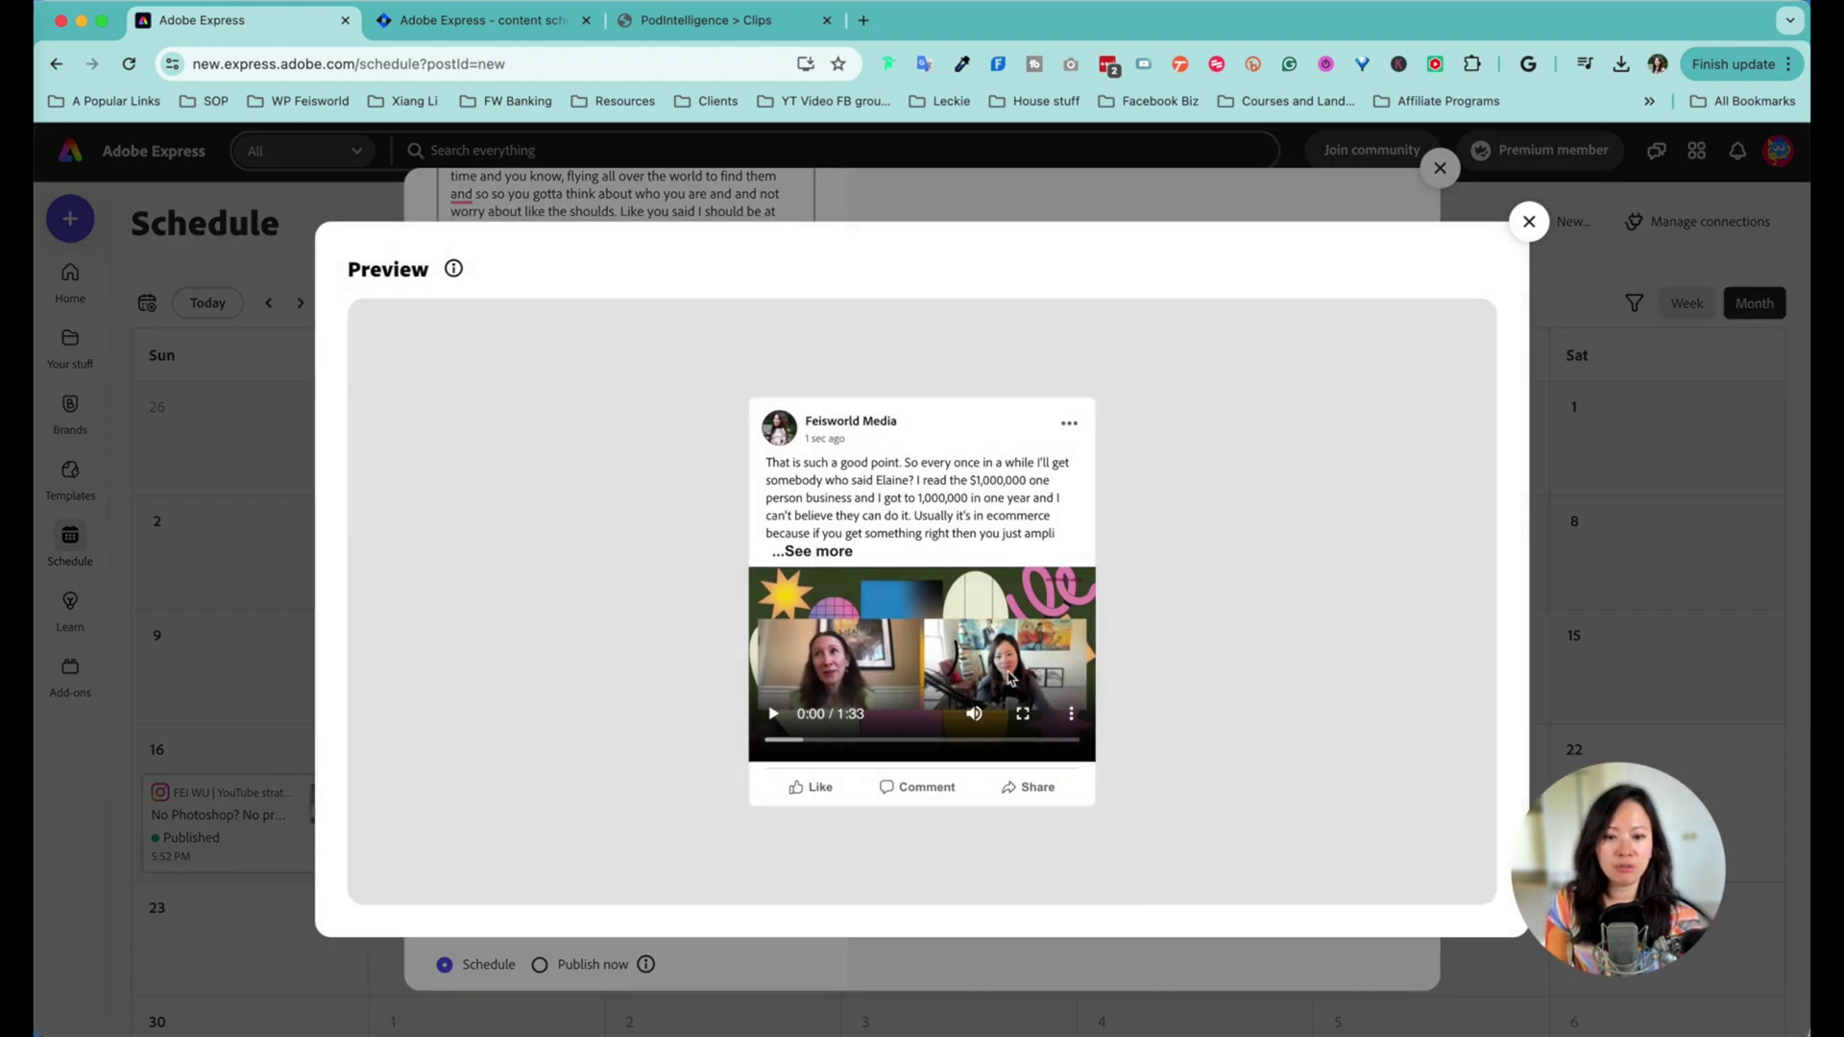
pyautogui.press('Escape')
pyautogui.click(635, 519)
pyautogui.tripleClick(635, 518)
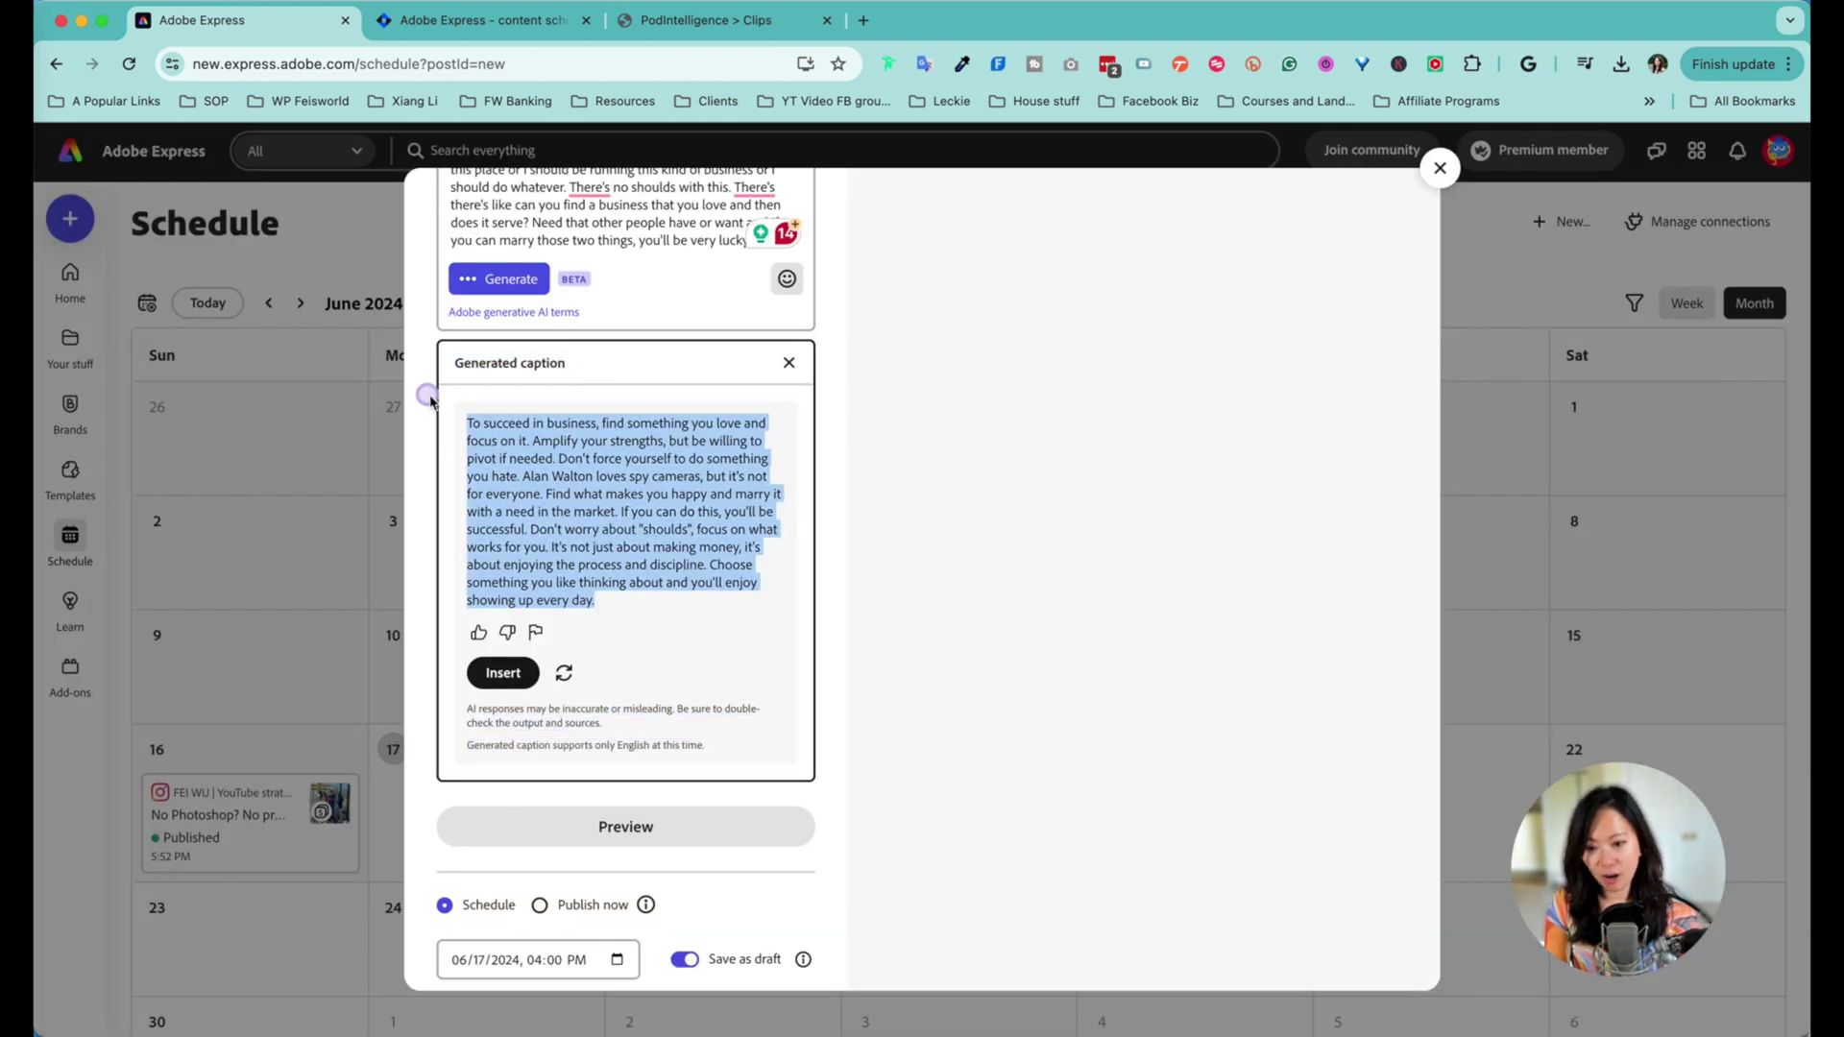
pyautogui.click(564, 674)
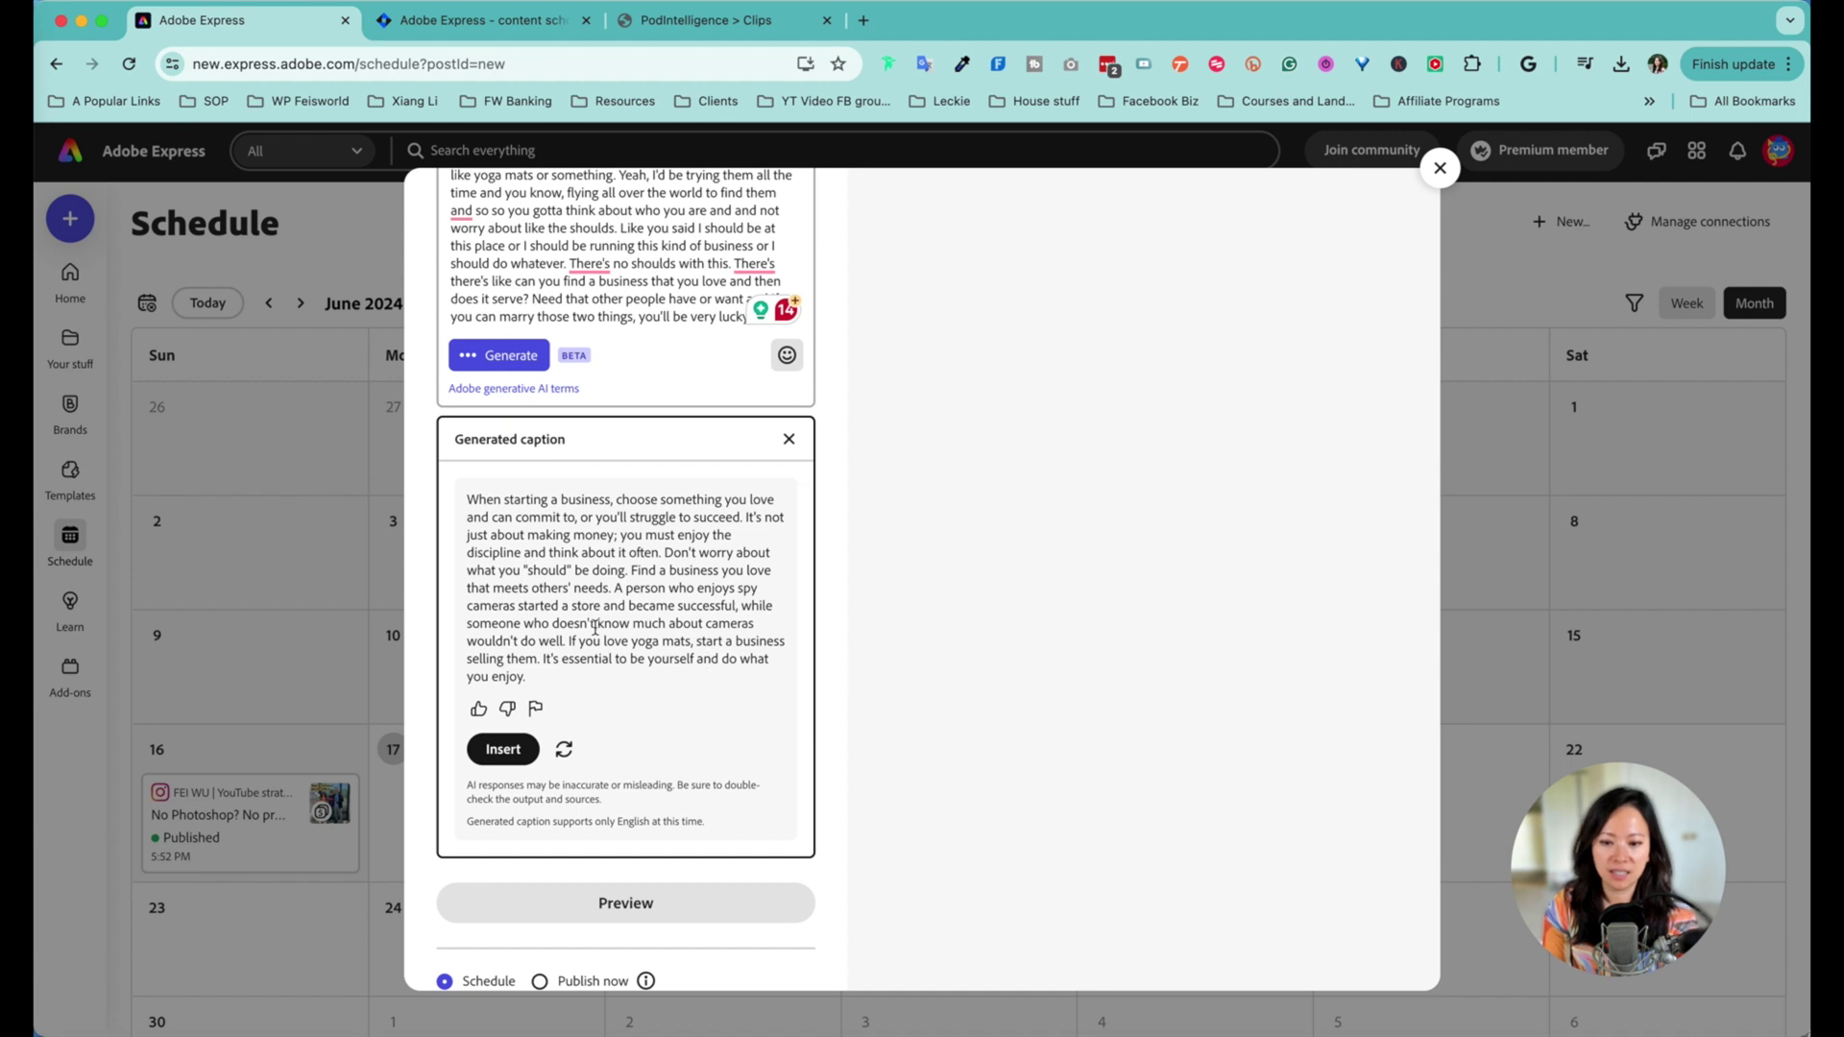
# - Generate a fresh AI caption starting 'Do what you love and love what you do!' and insert it
pyautogui.click(497, 355)
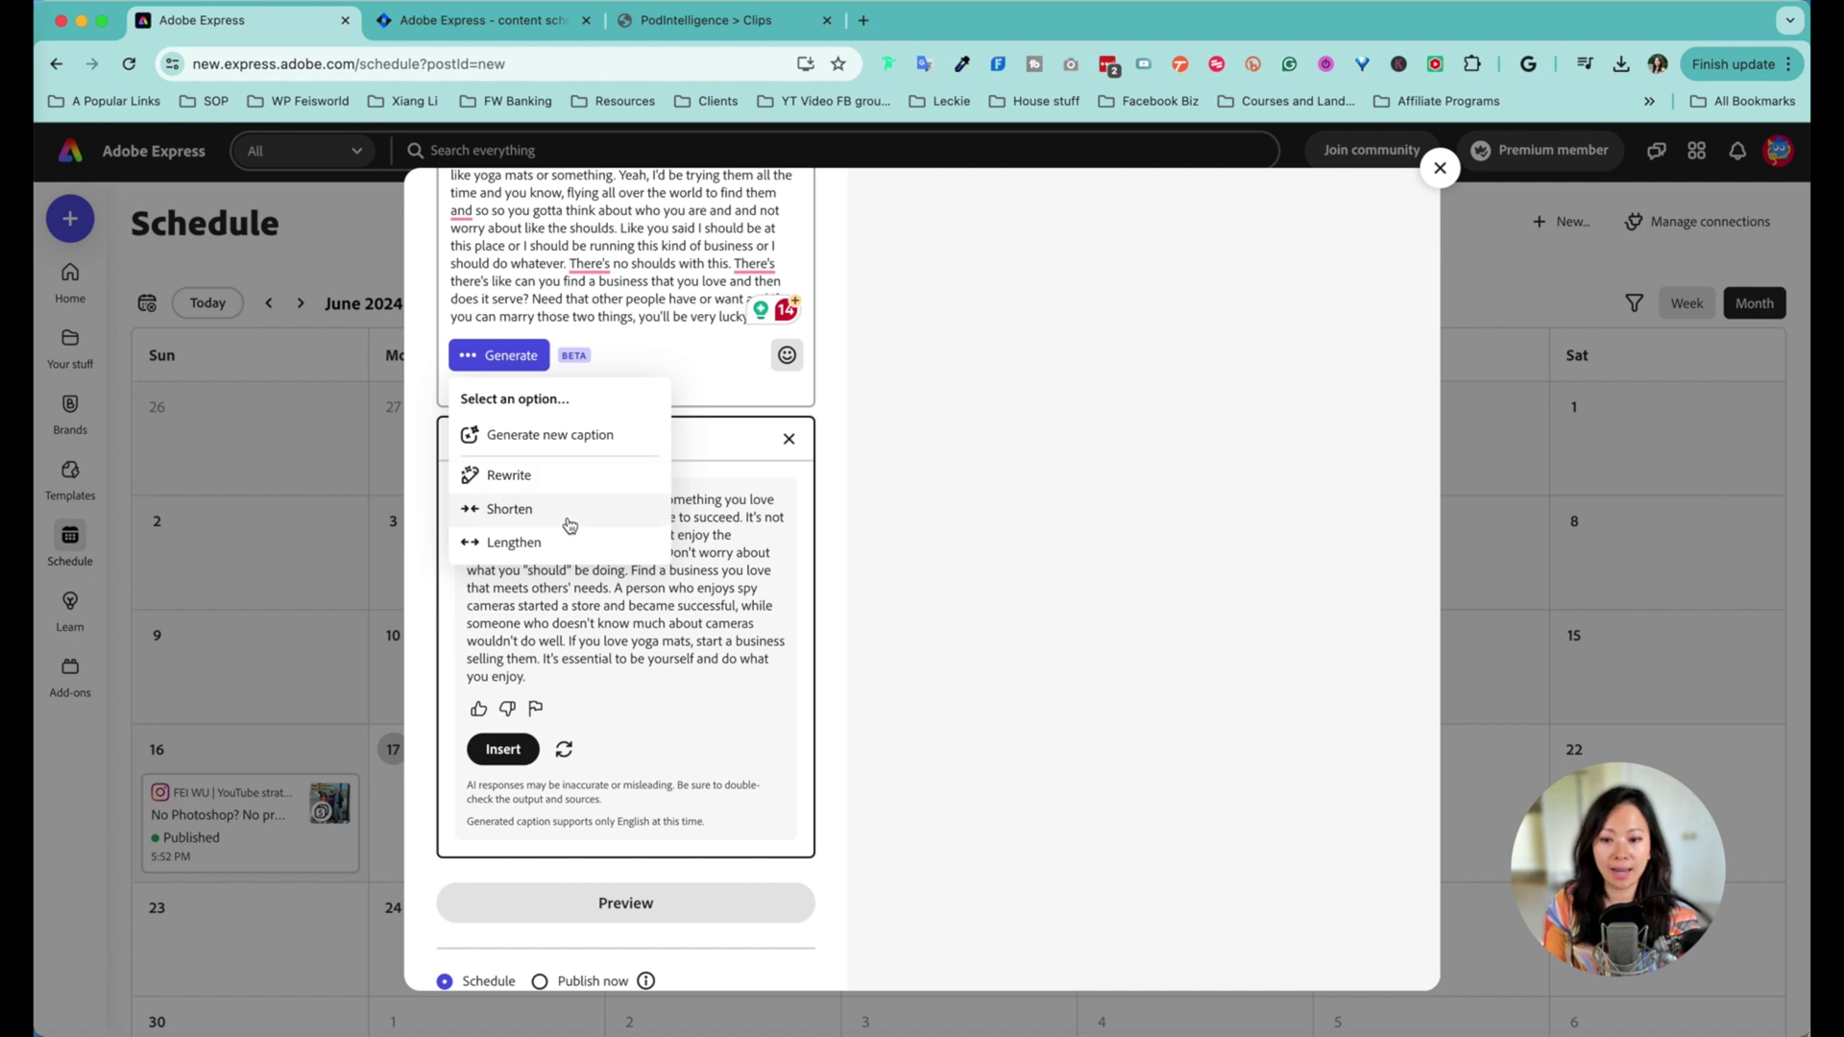
pyautogui.click(550, 435)
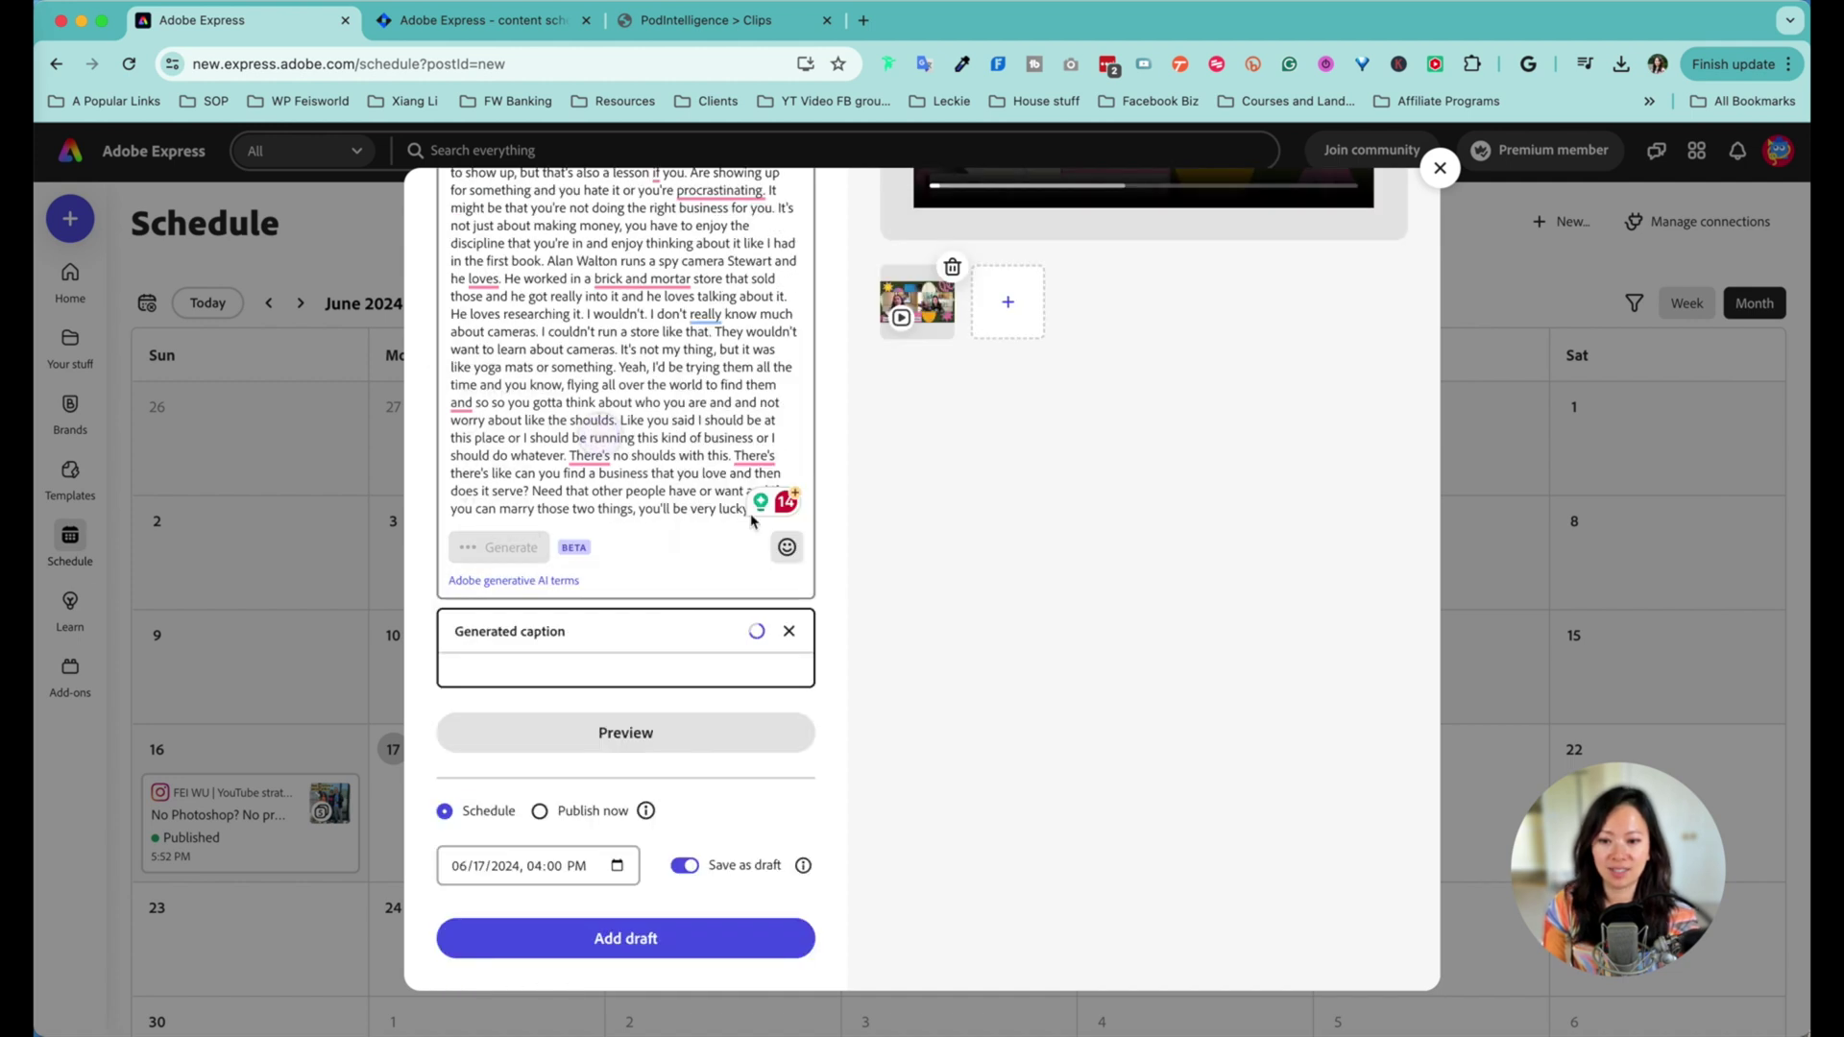
pyautogui.scroll(5, 741, 706)
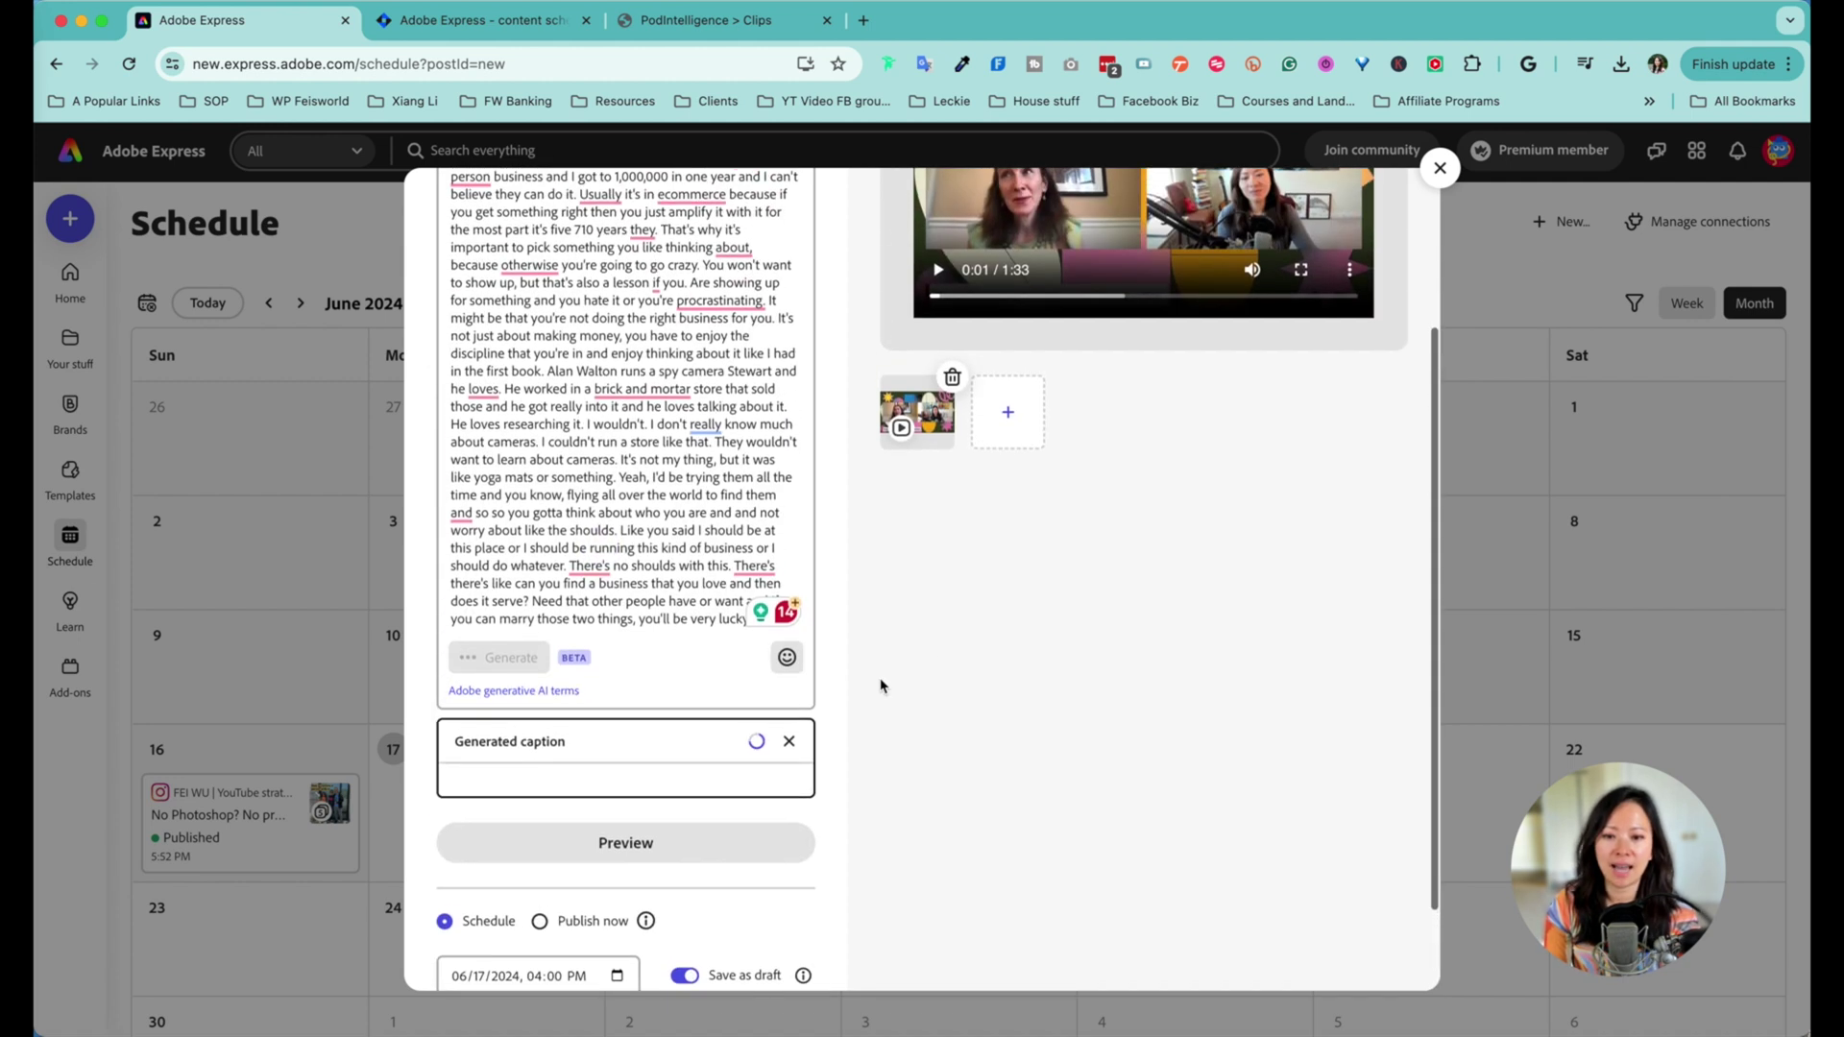
pyautogui.scroll(5, 740, 707)
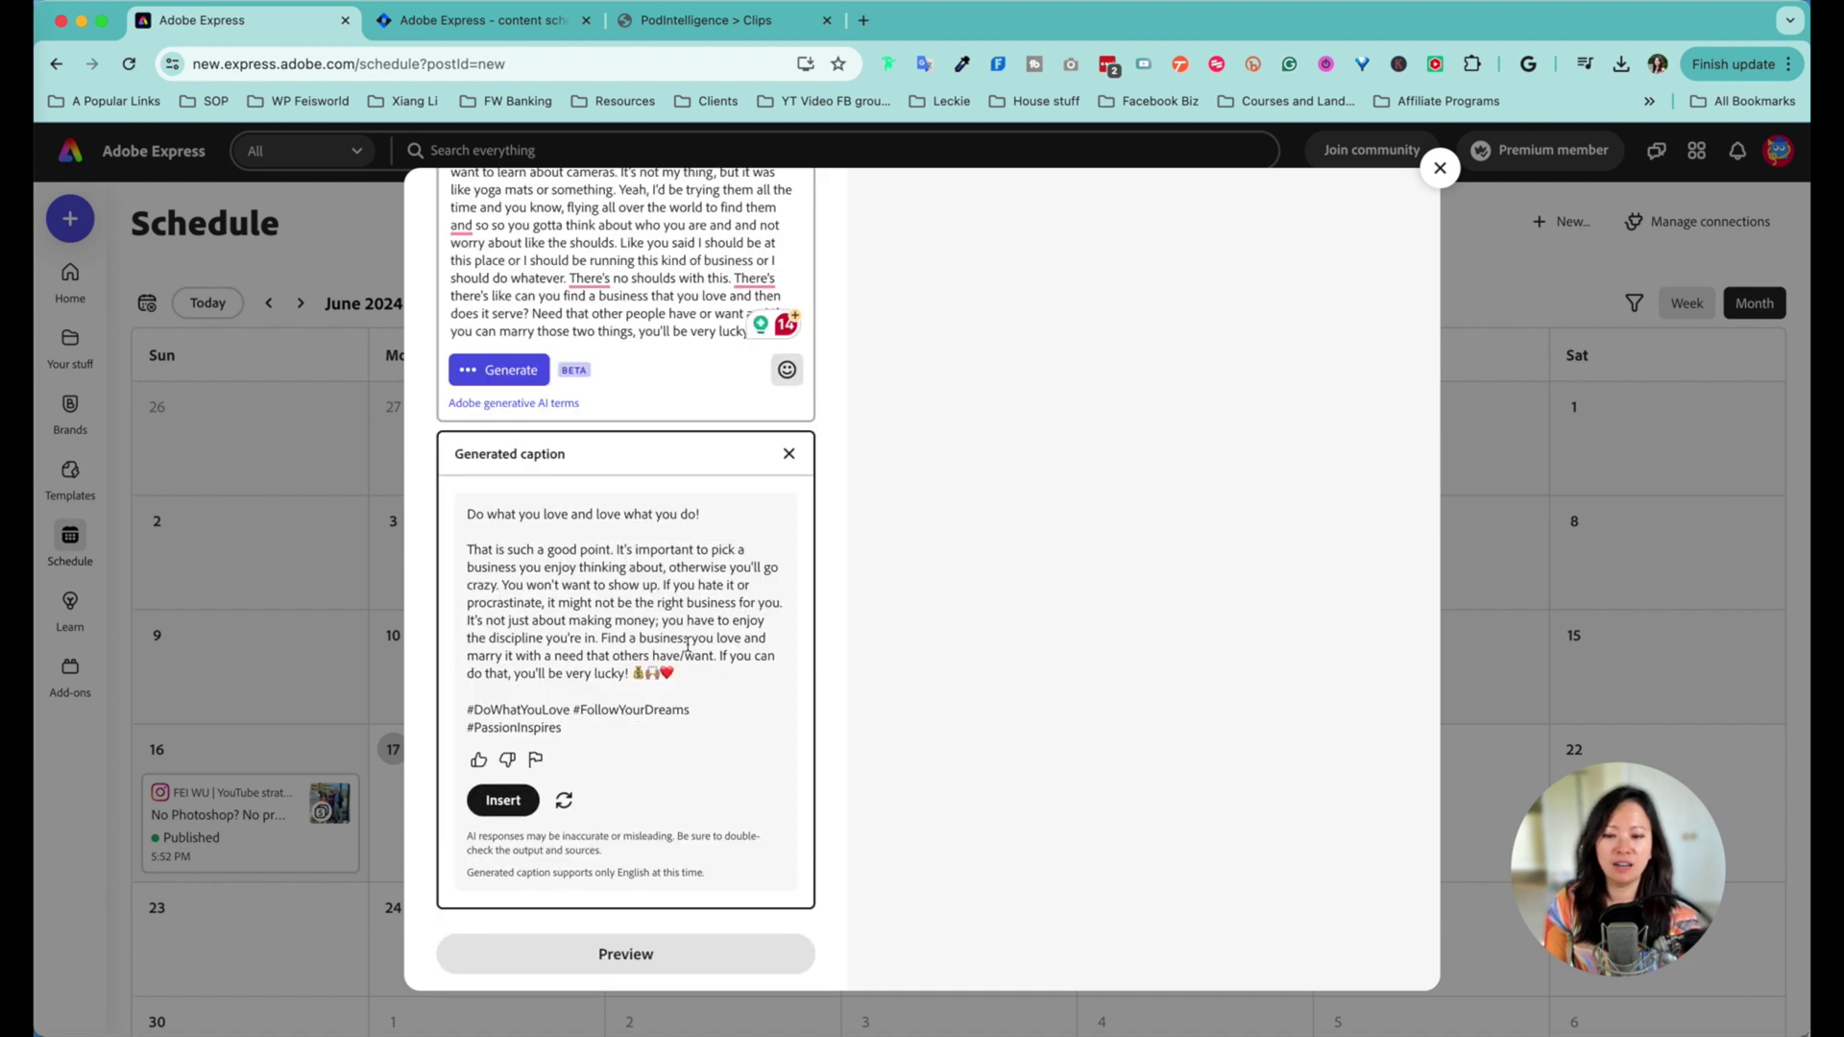
pyautogui.moveTo(566, 728); pyautogui.dragTo(465, 513)
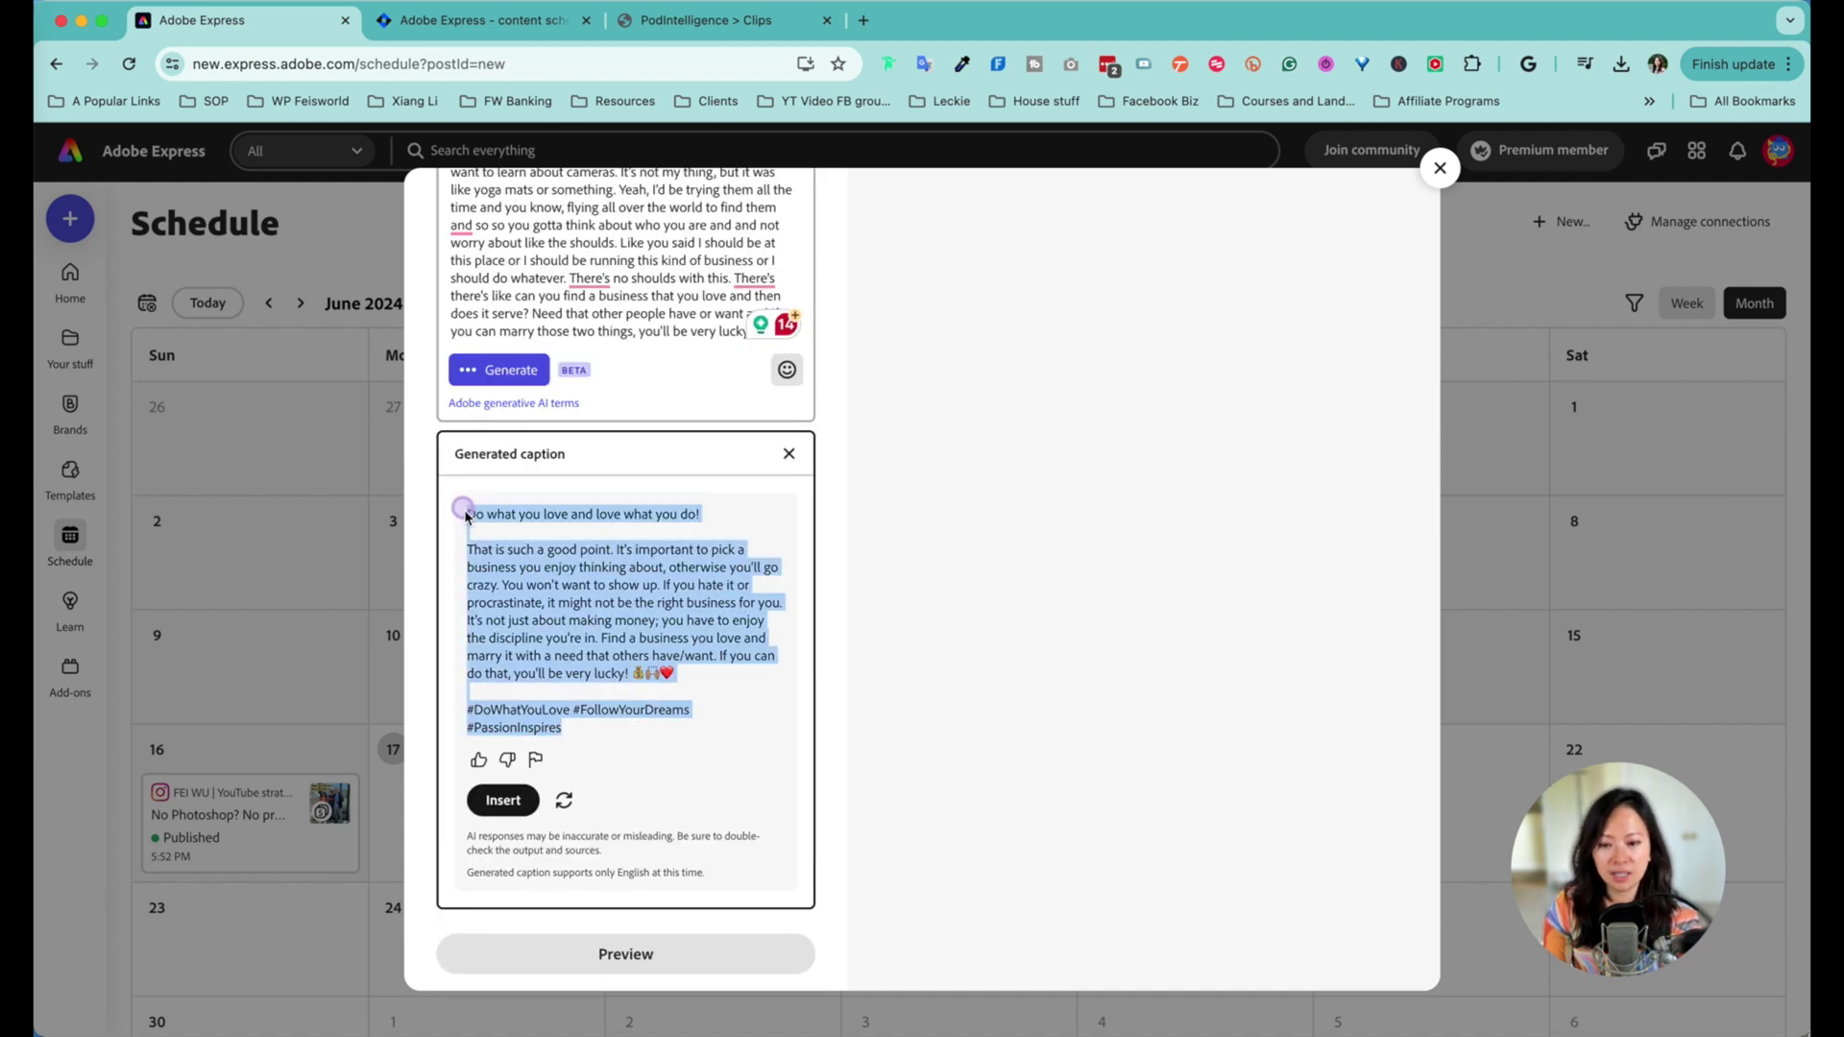
pyautogui.click(502, 800)
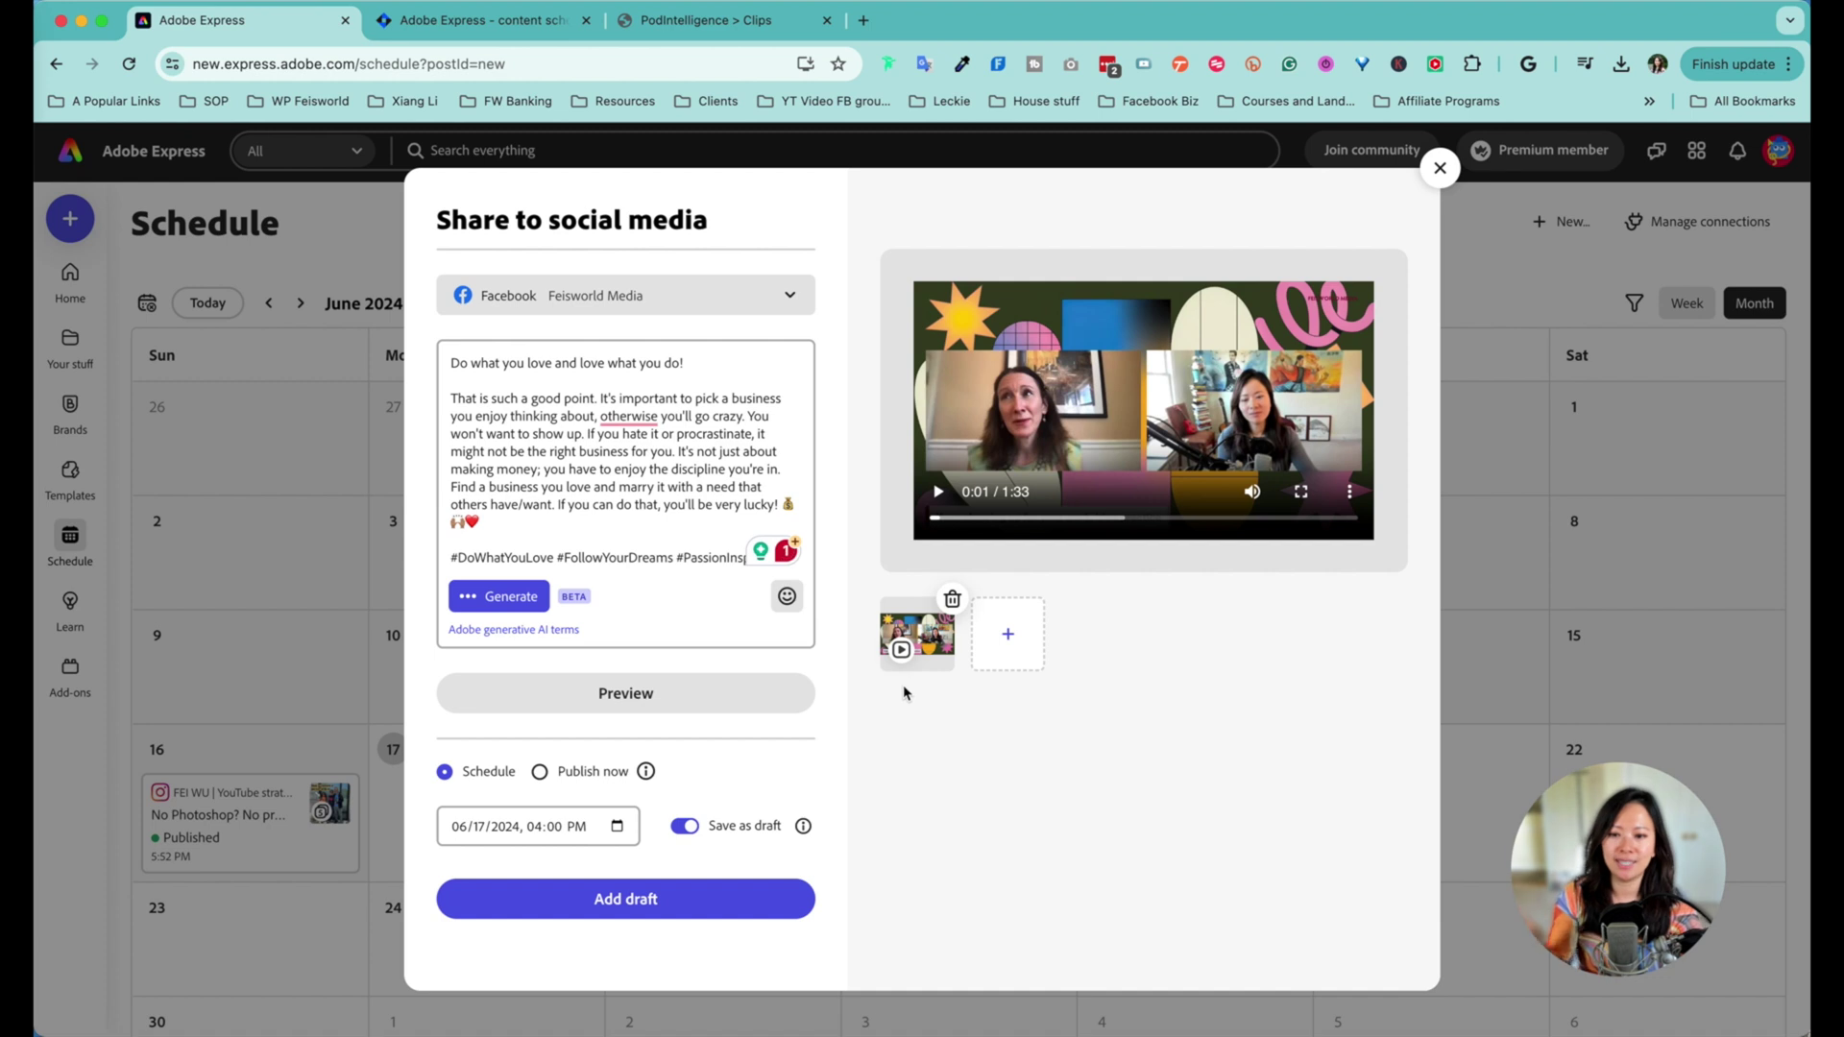
# - Set the posting time to 03:07 PM, then publish the Facebook video post immediately
pyautogui.click(539, 772)
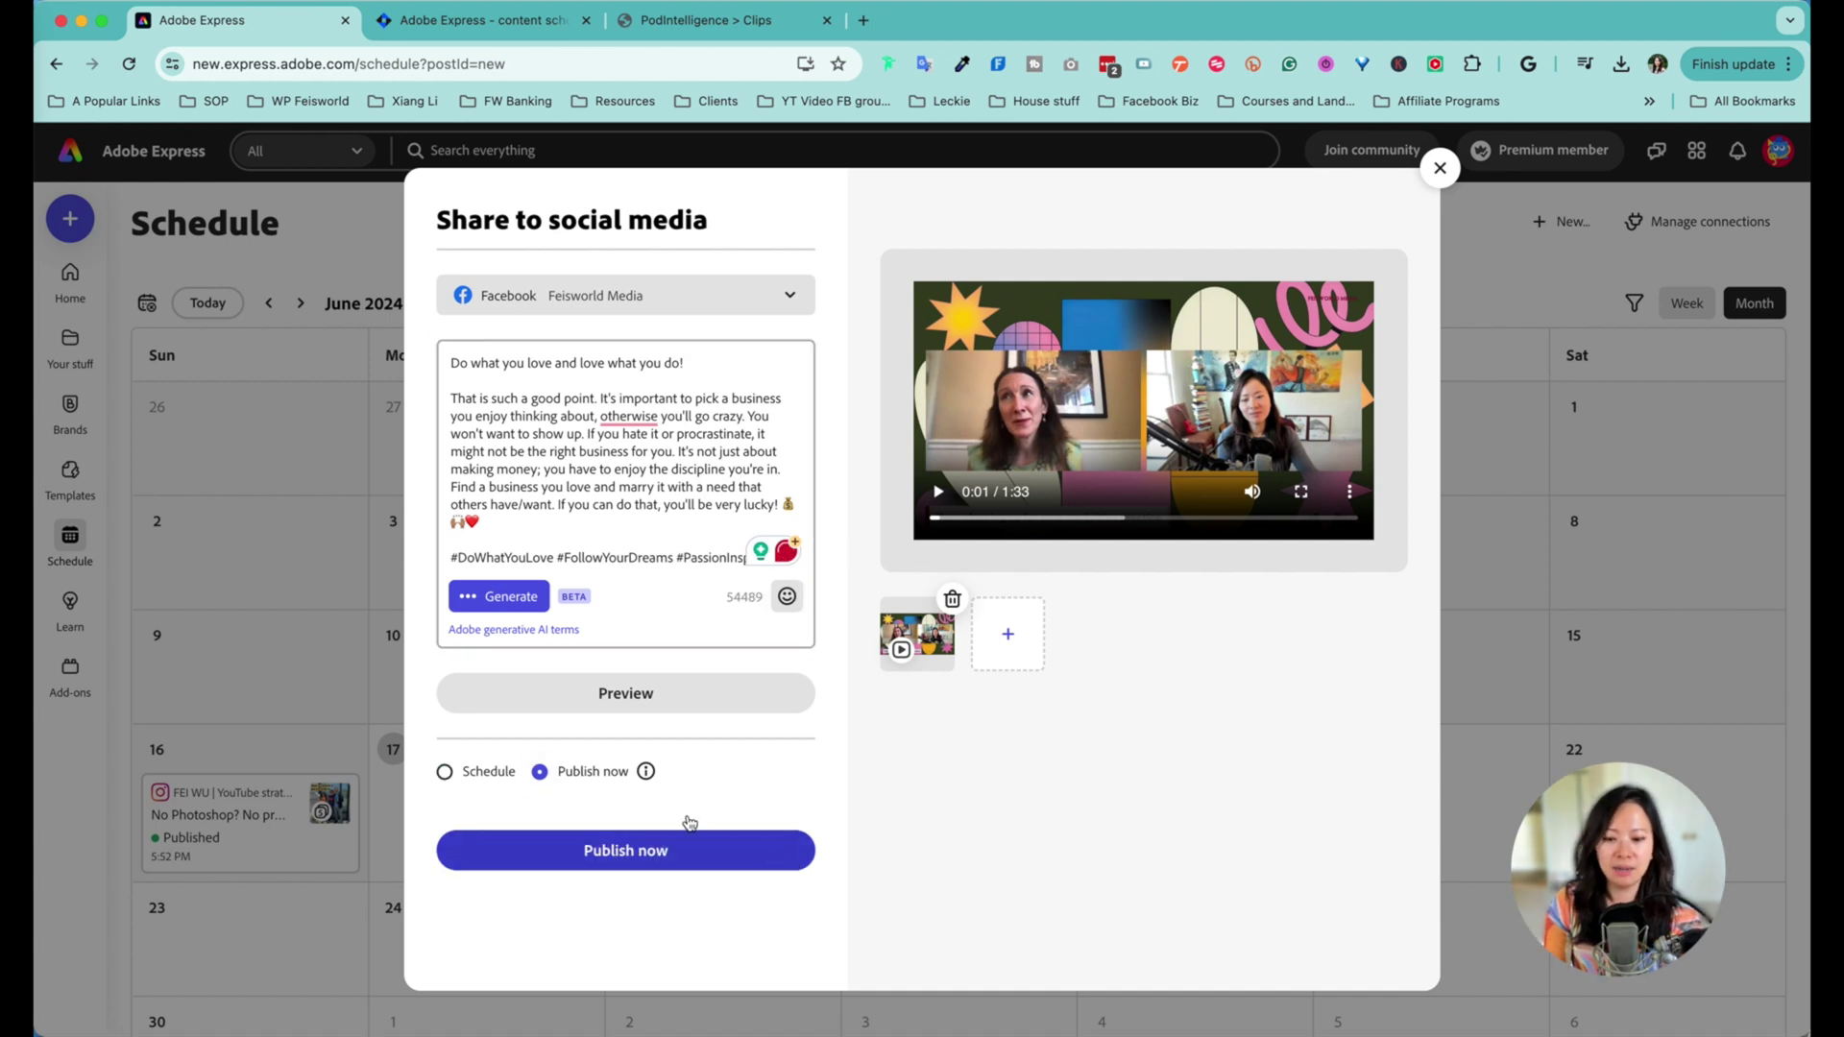
pyautogui.click(443, 772)
pyautogui.click(534, 826)
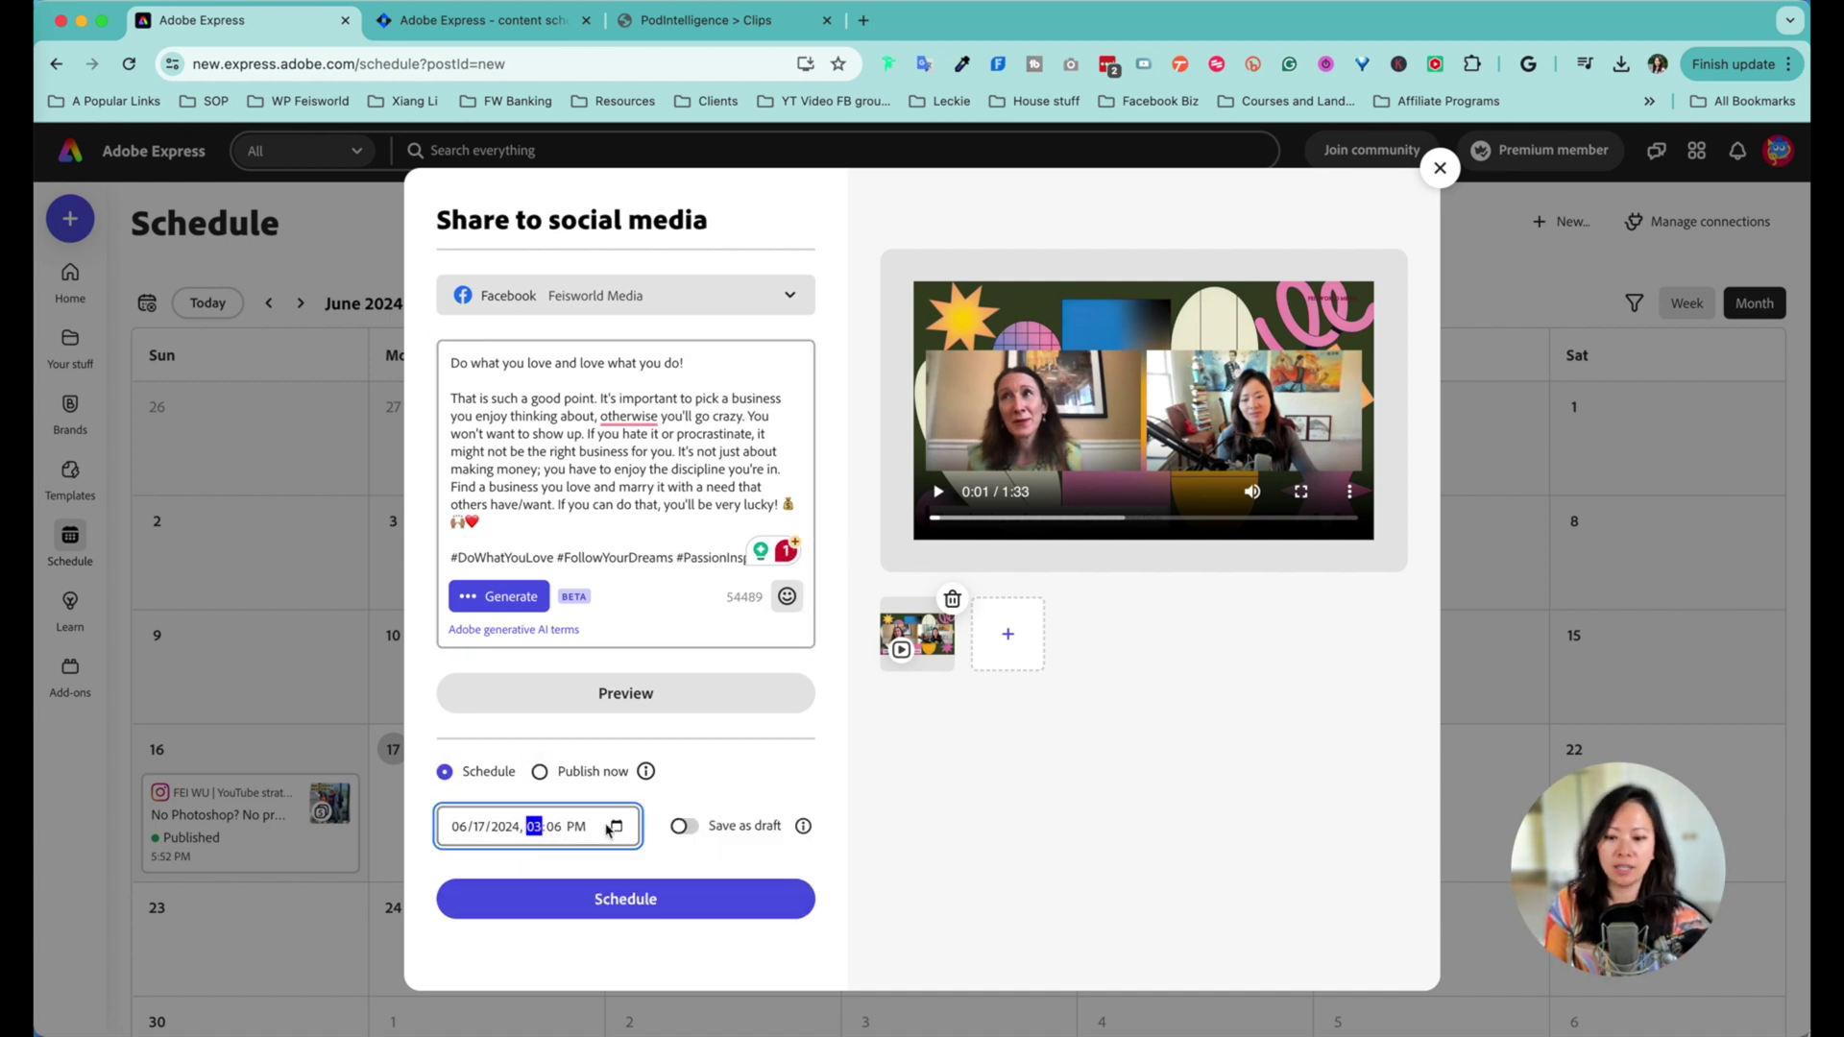
pyautogui.click(682, 826)
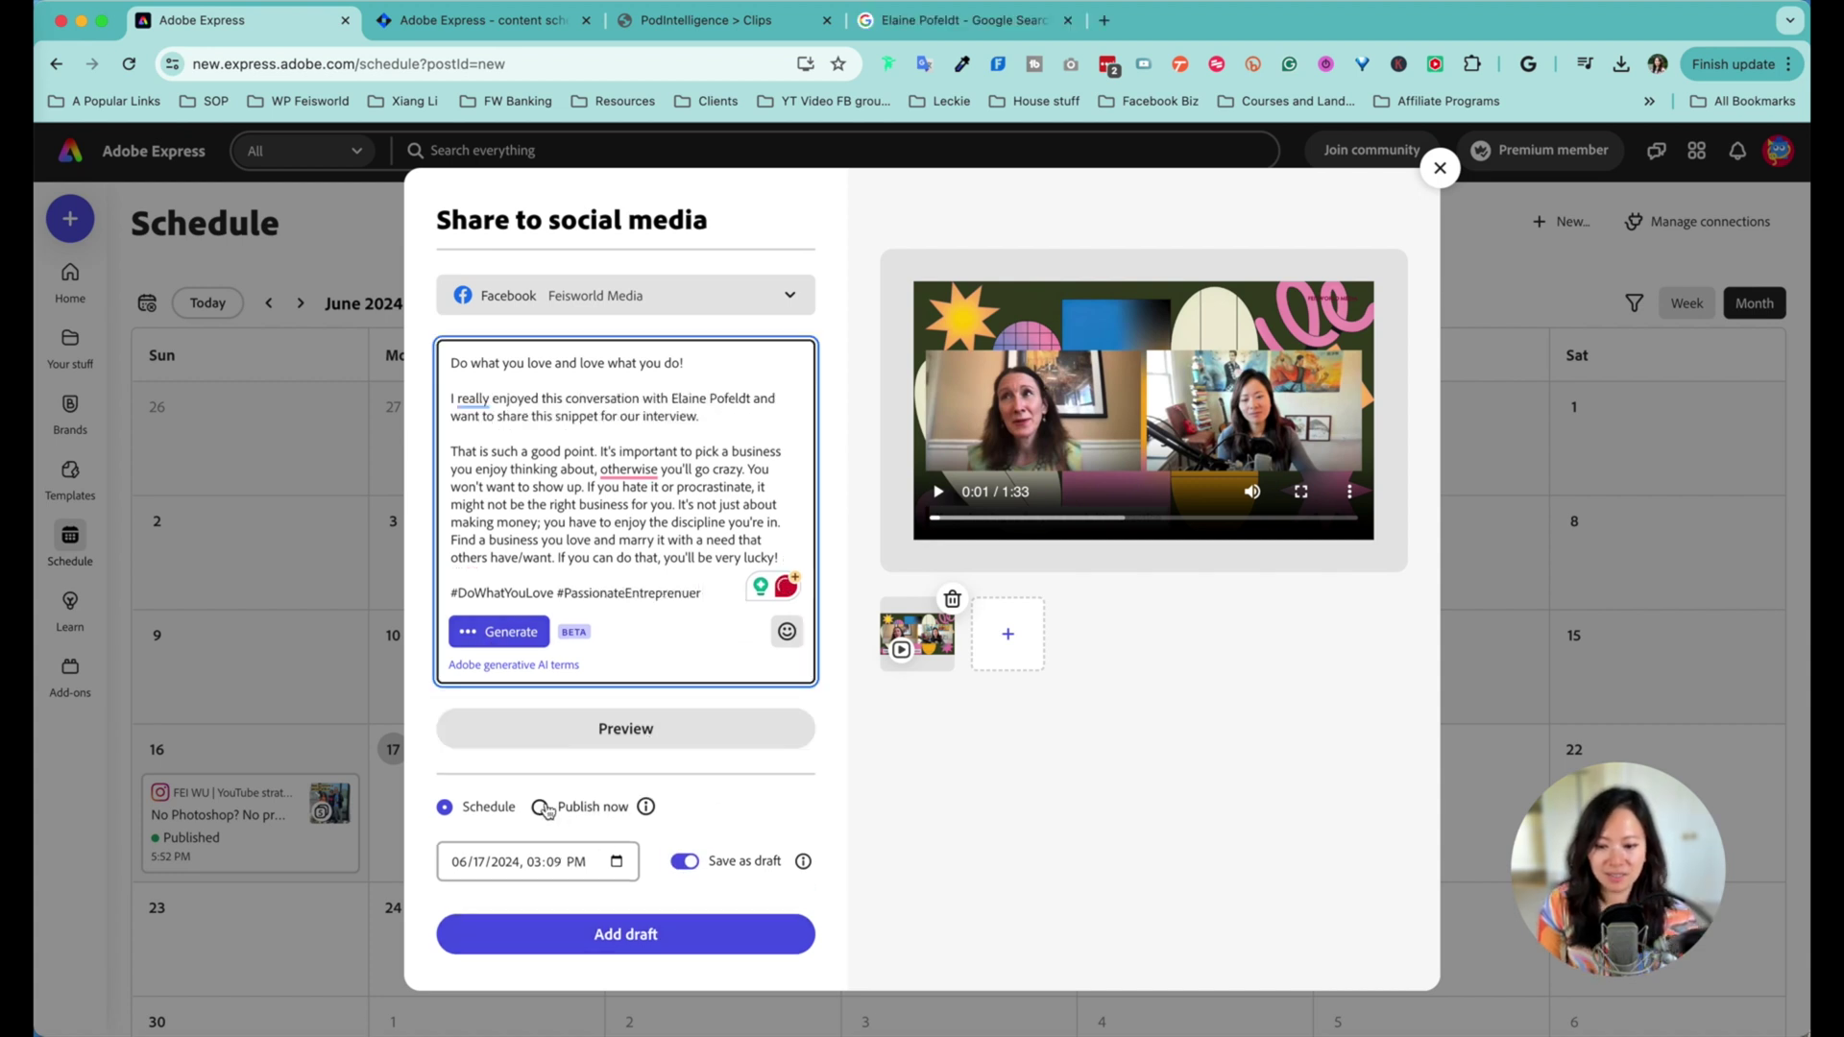
pyautogui.click(542, 808)
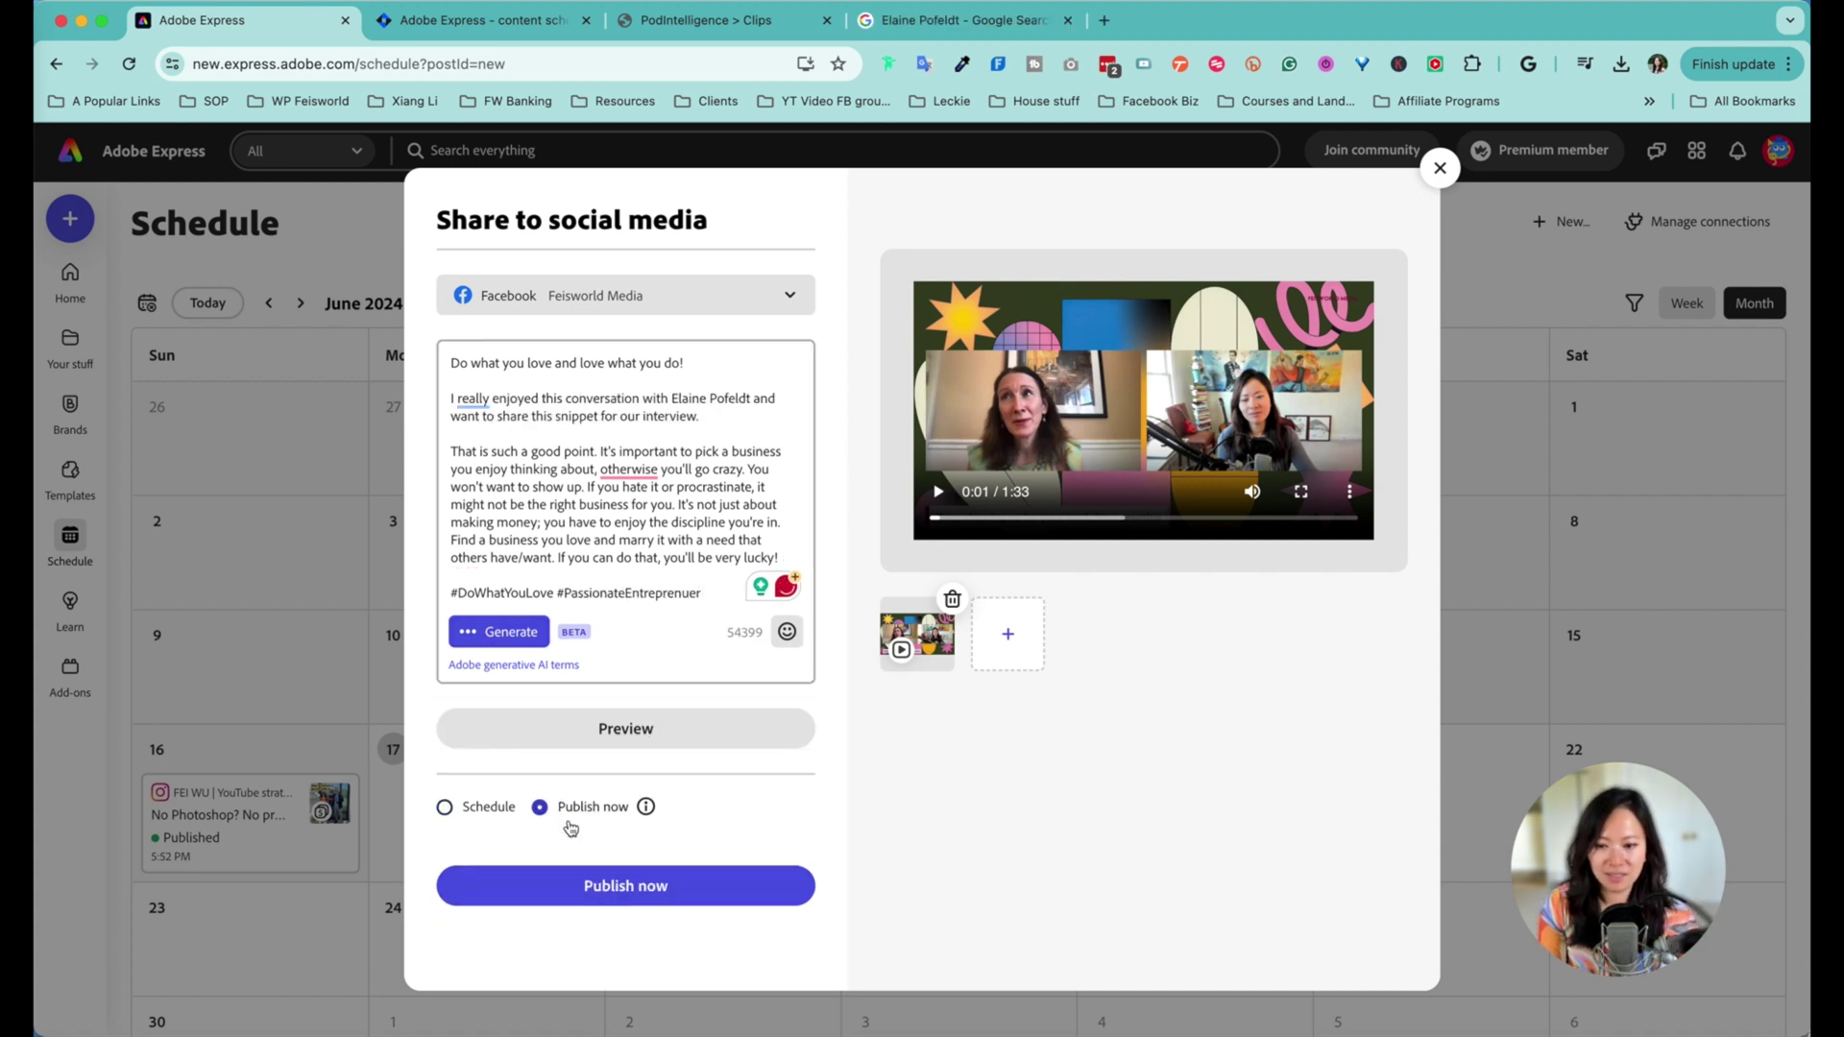
pyautogui.click(626, 889)
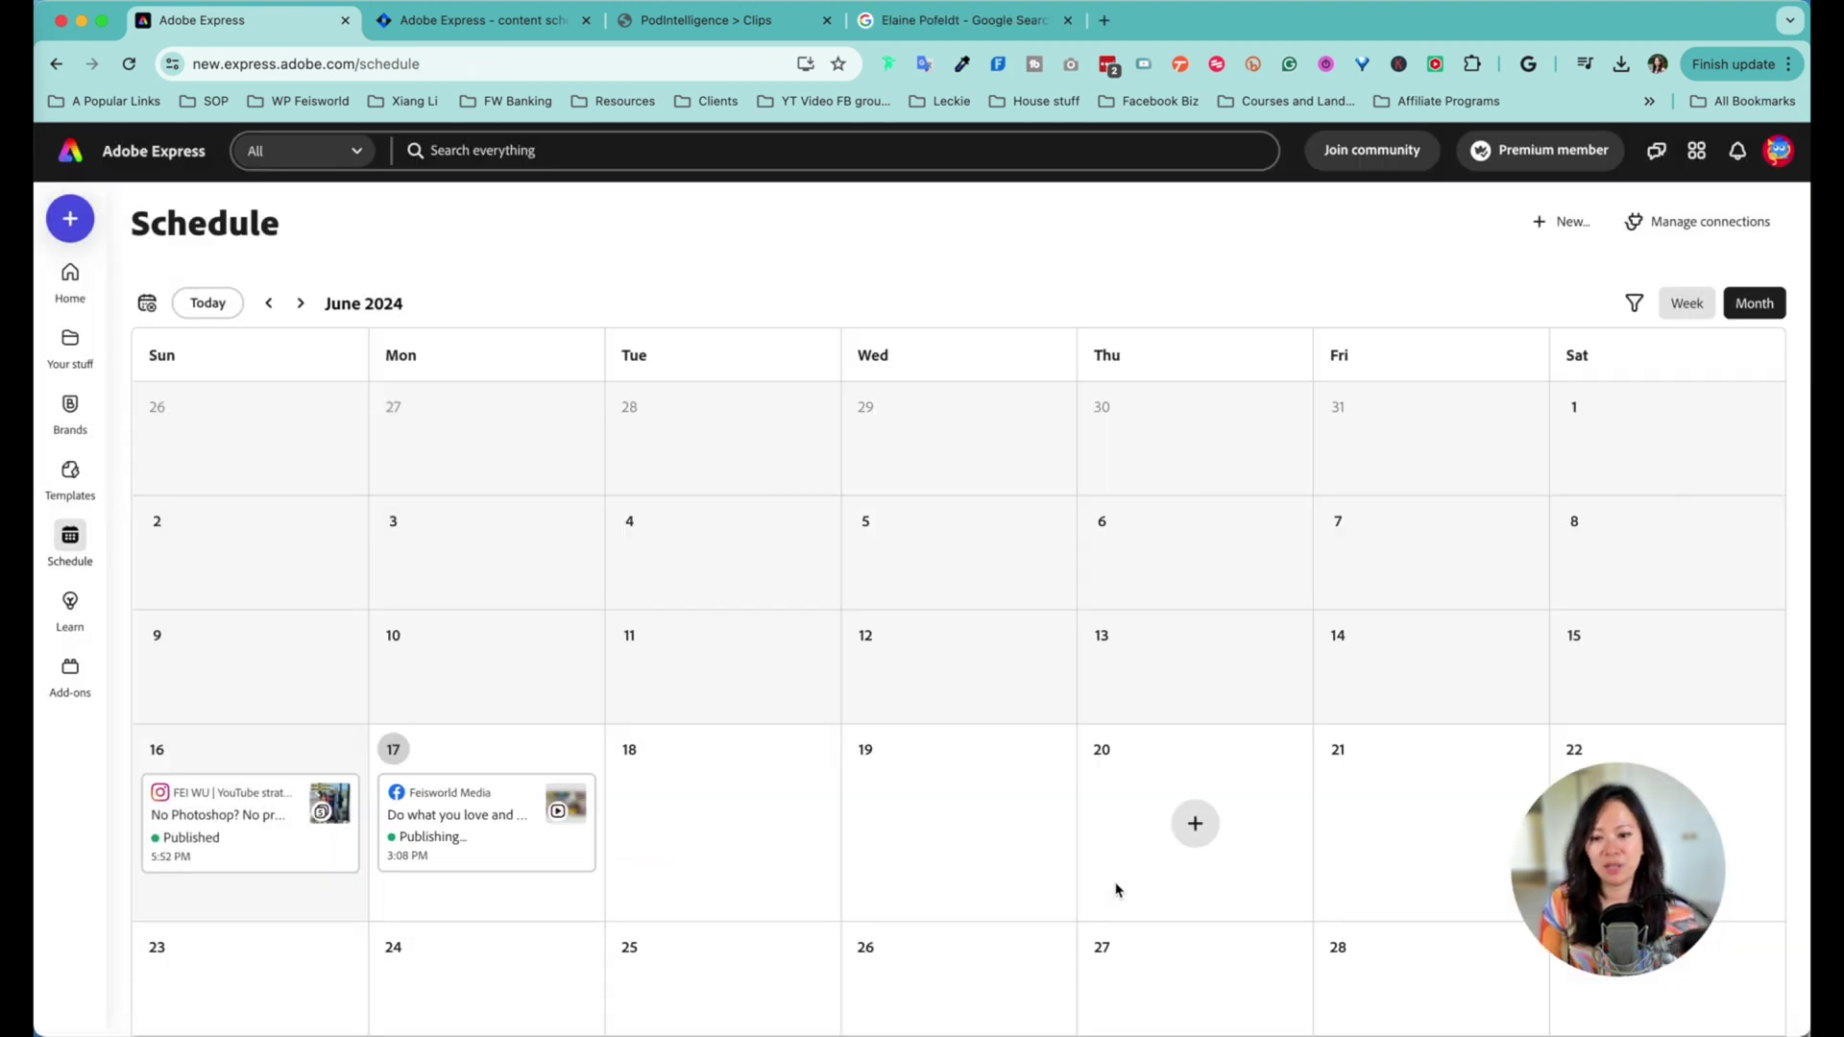
pyautogui.moveTo(250, 825)
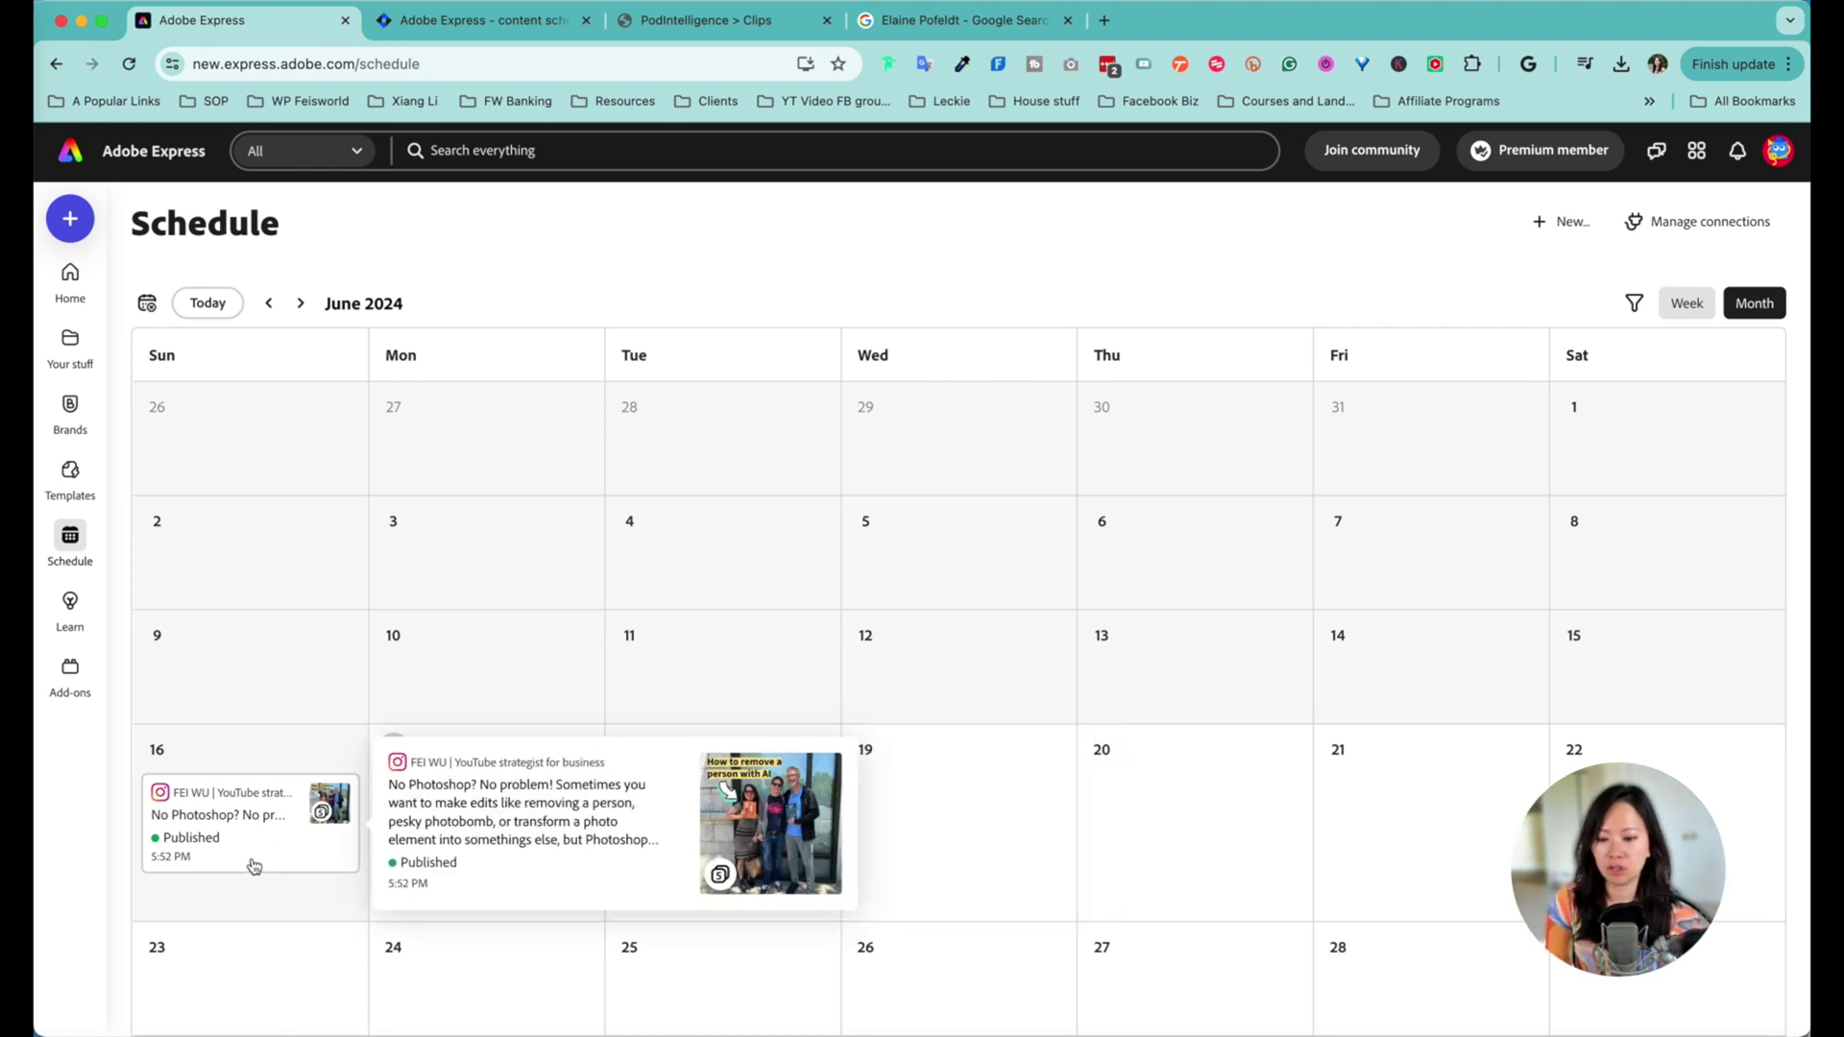
pyautogui.hotkey('ctrl', 'Tab')
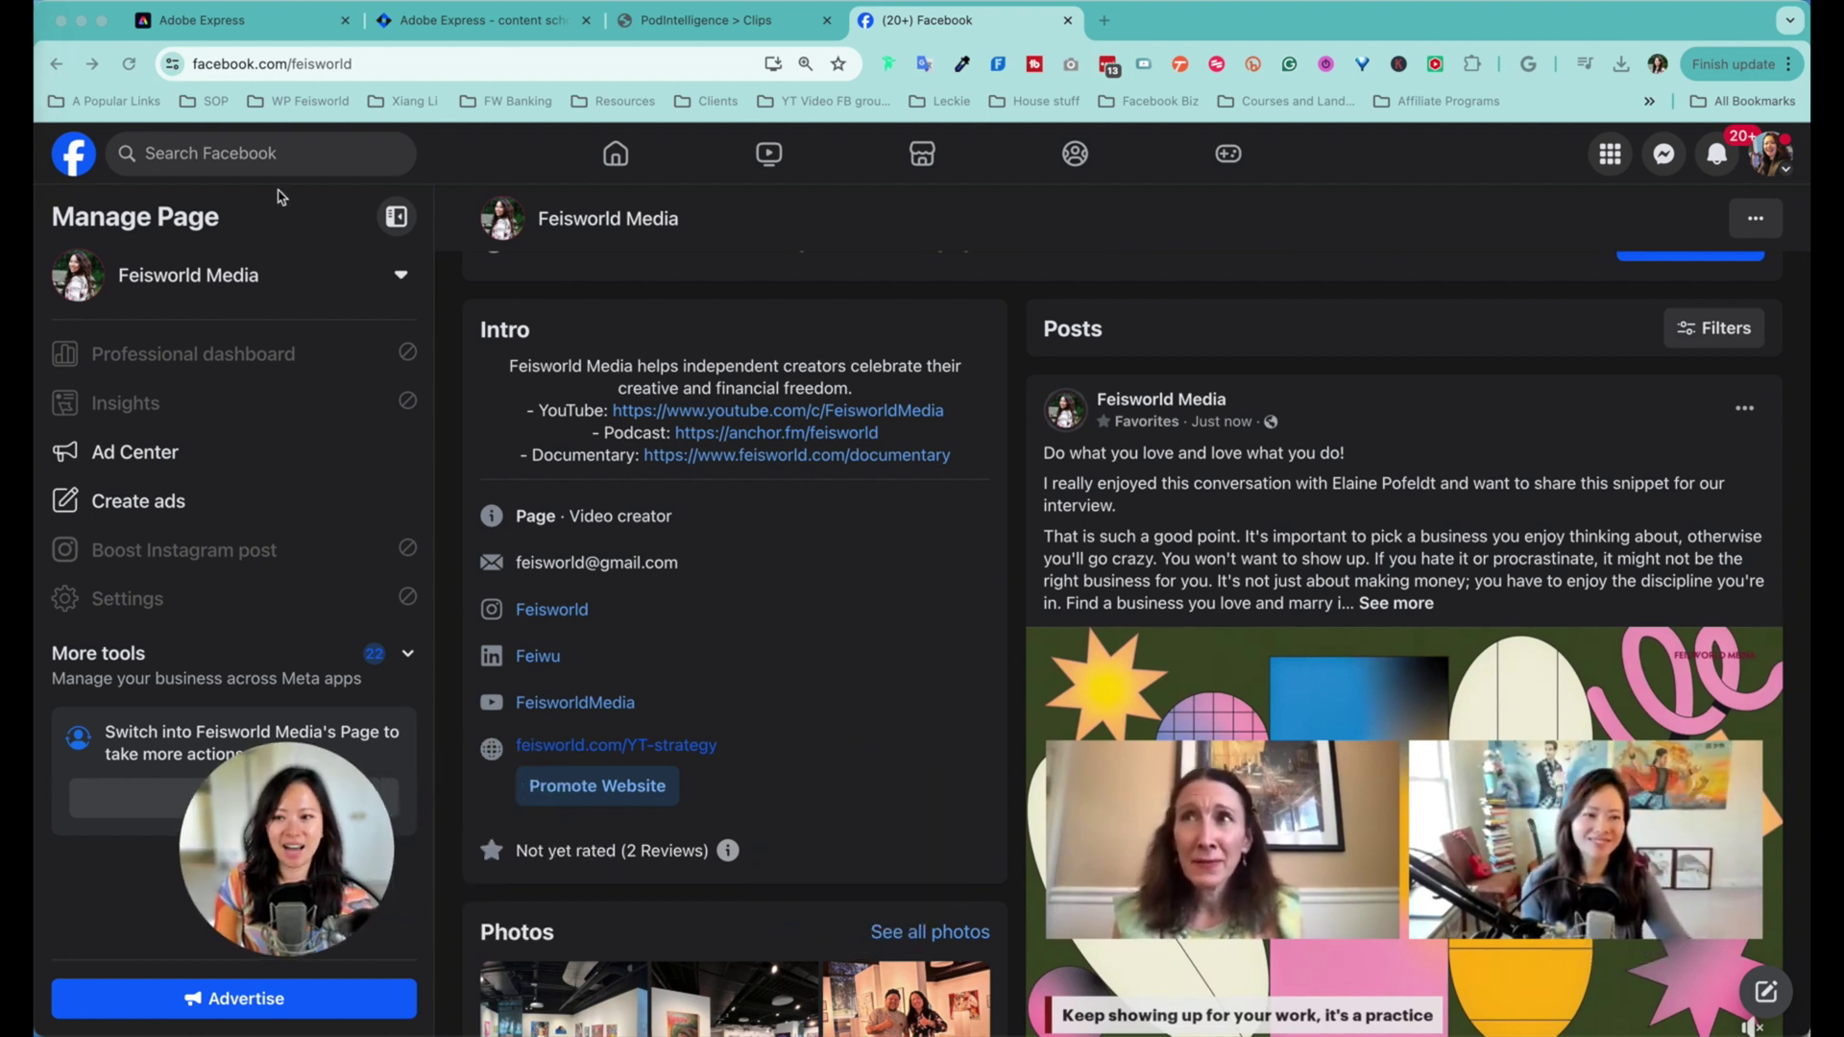
pyautogui.scroll(-5, 1224, 998)
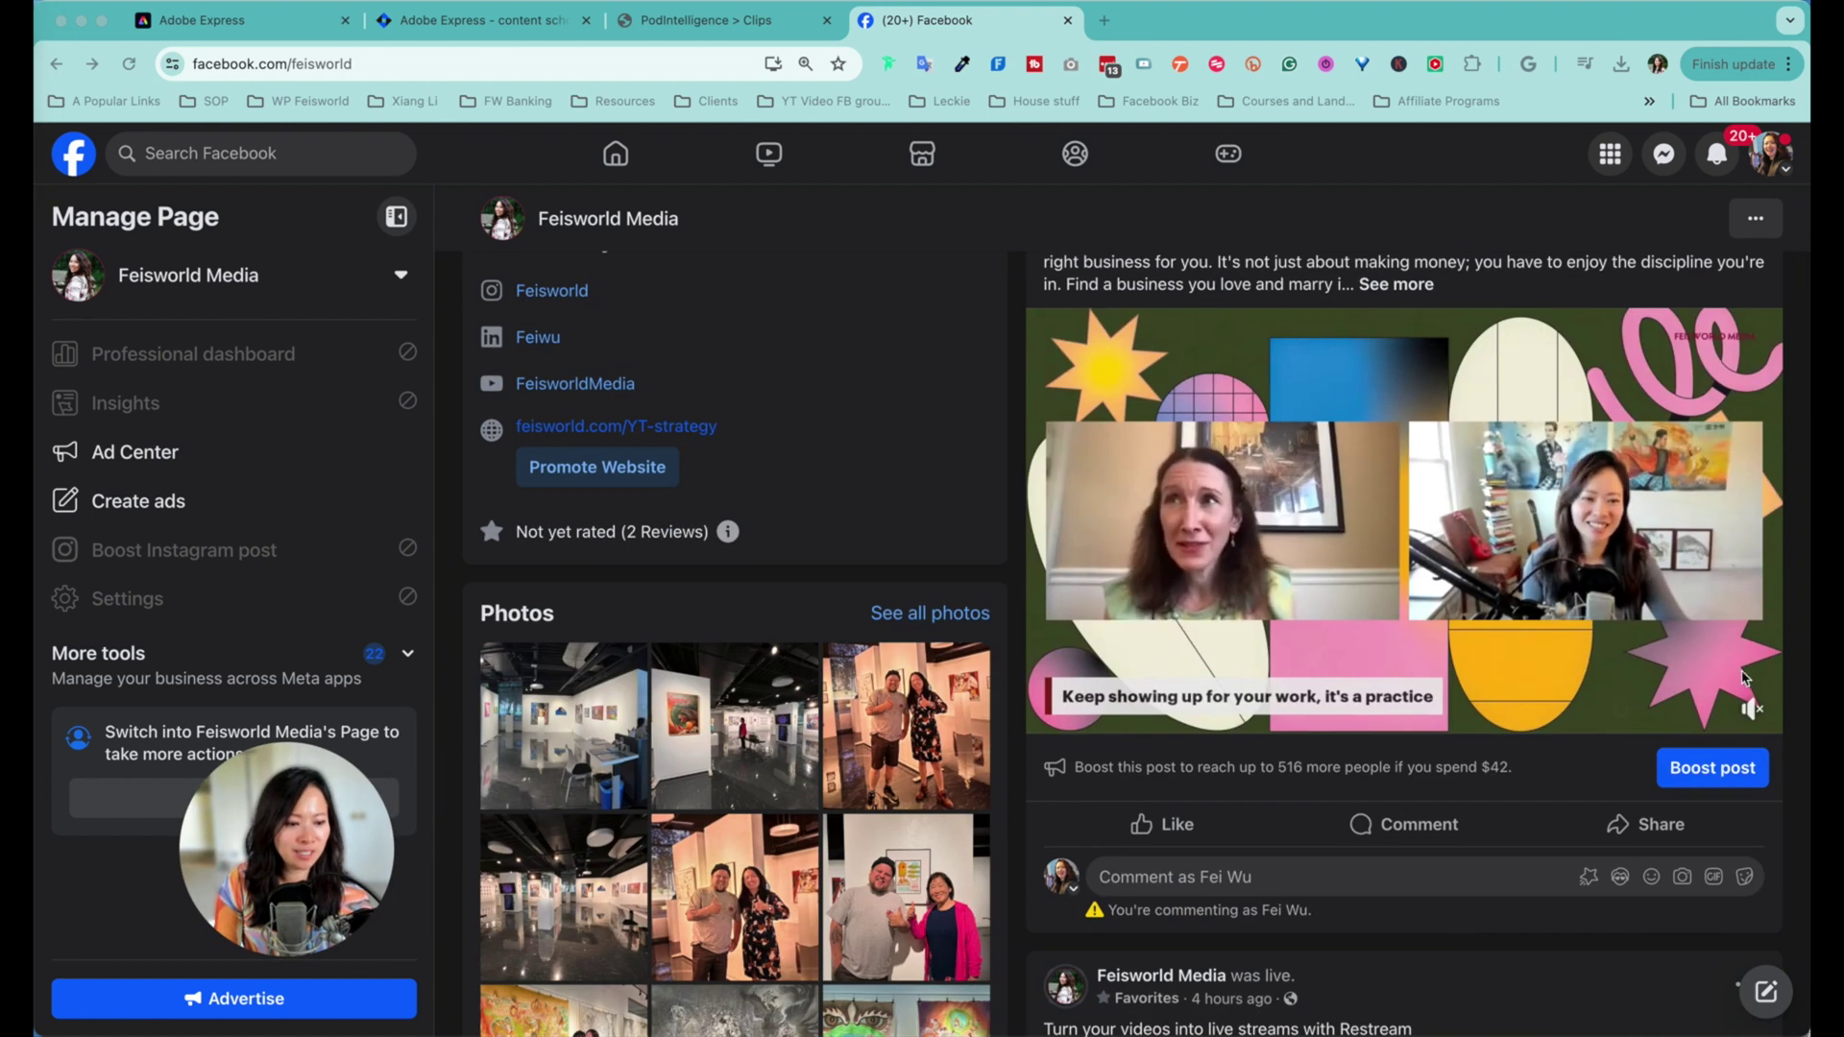
pyautogui.scroll(3, 1623, 505)
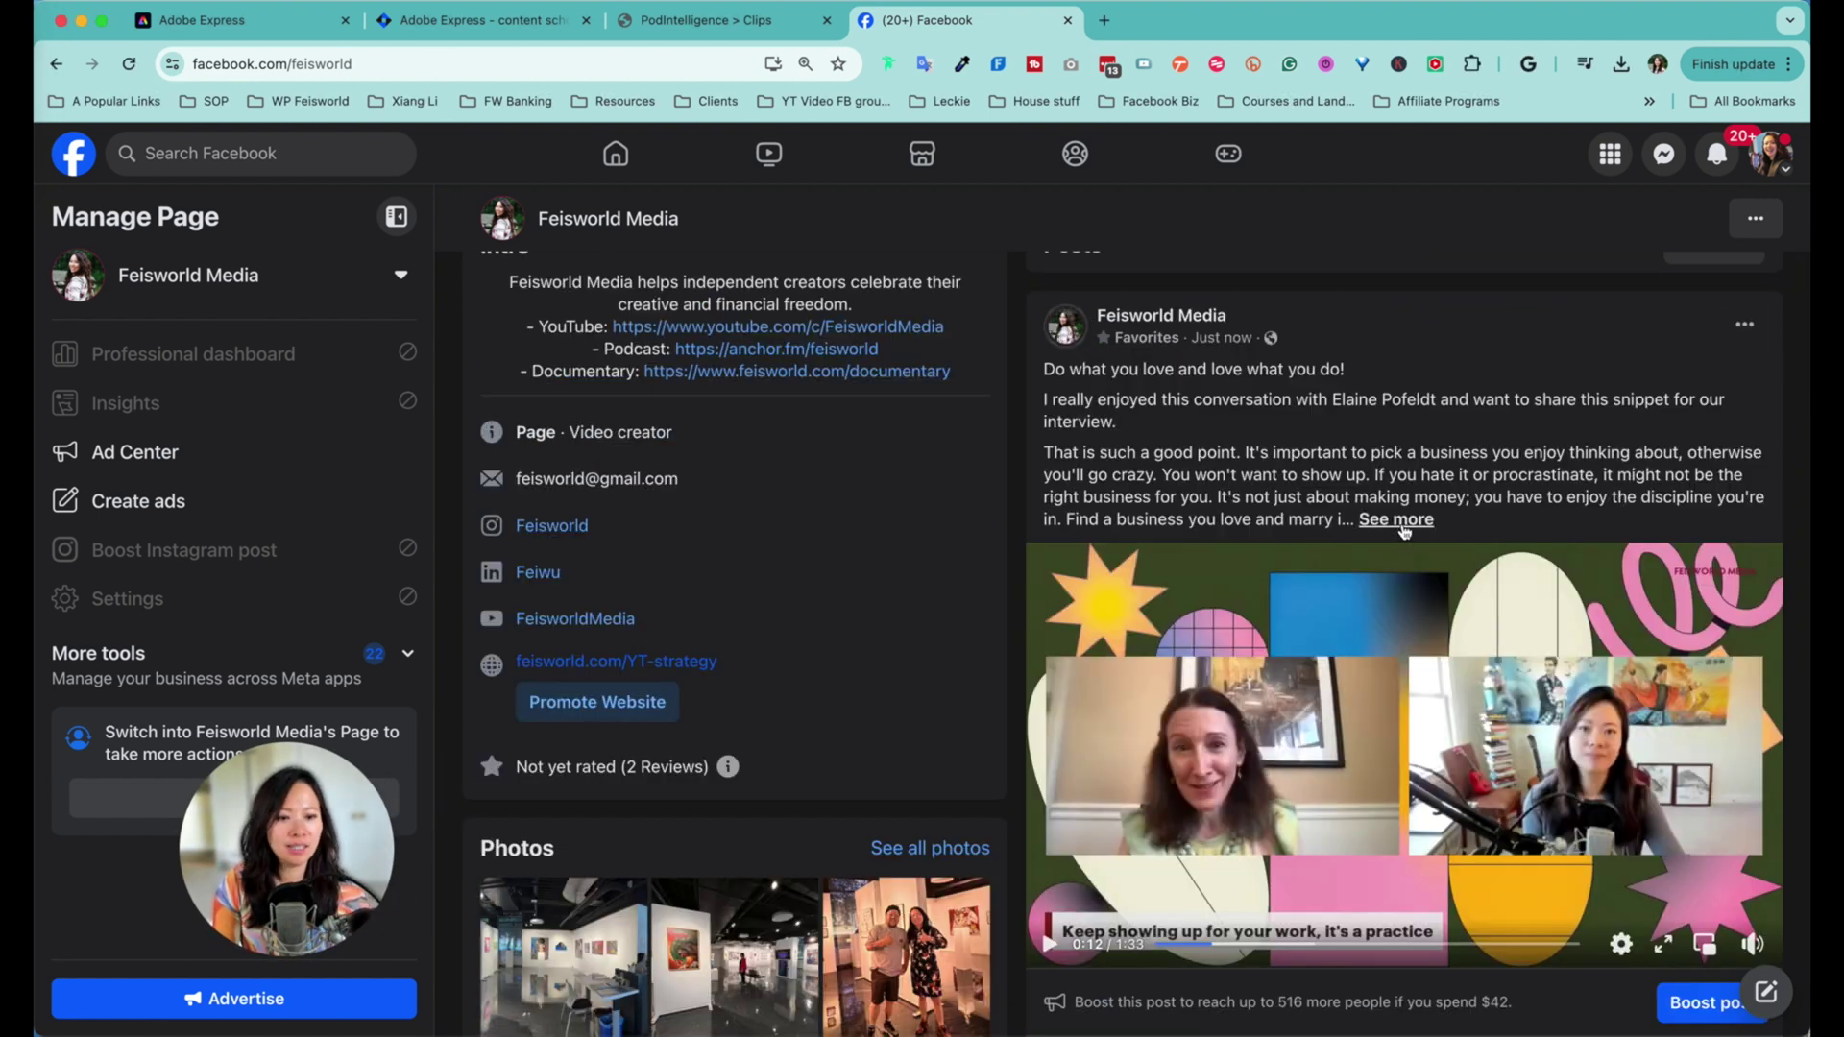
# - Expand the new Feisworld Media video post to reveal its full caption and hashtags
pyautogui.click(1397, 520)
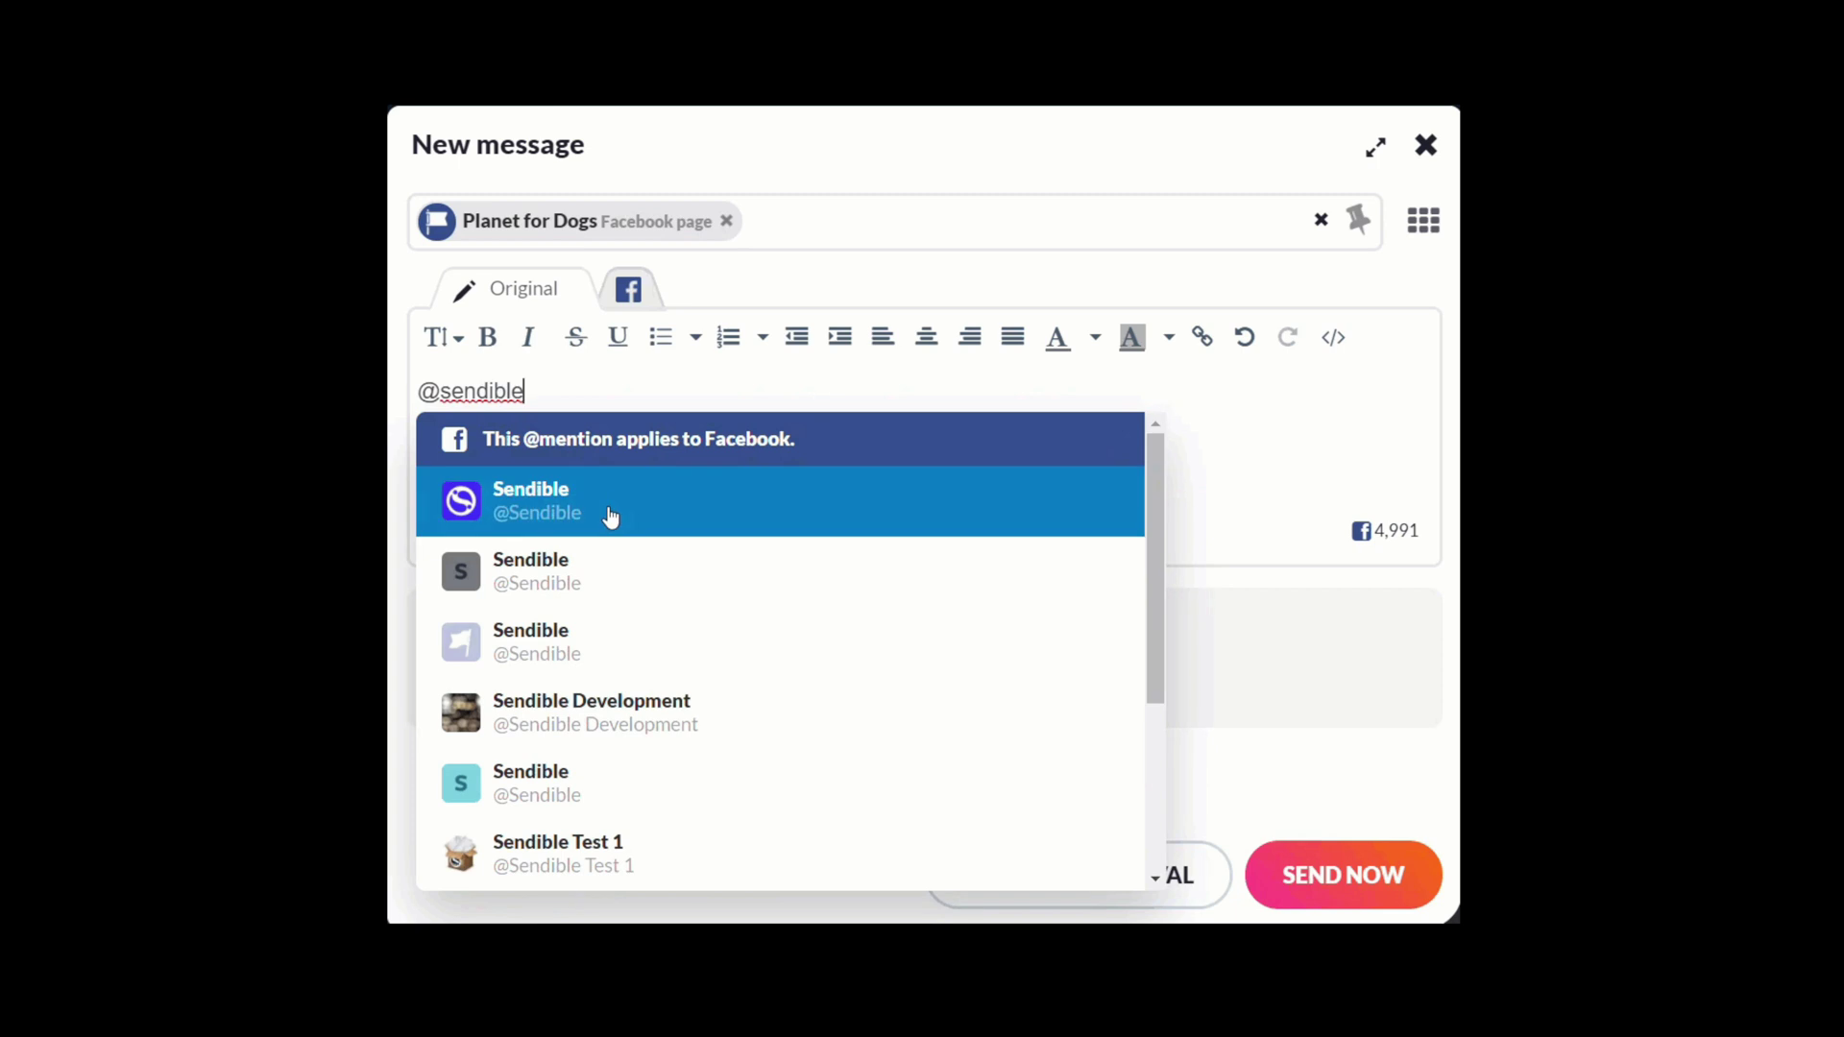
pyautogui.click(610, 515)
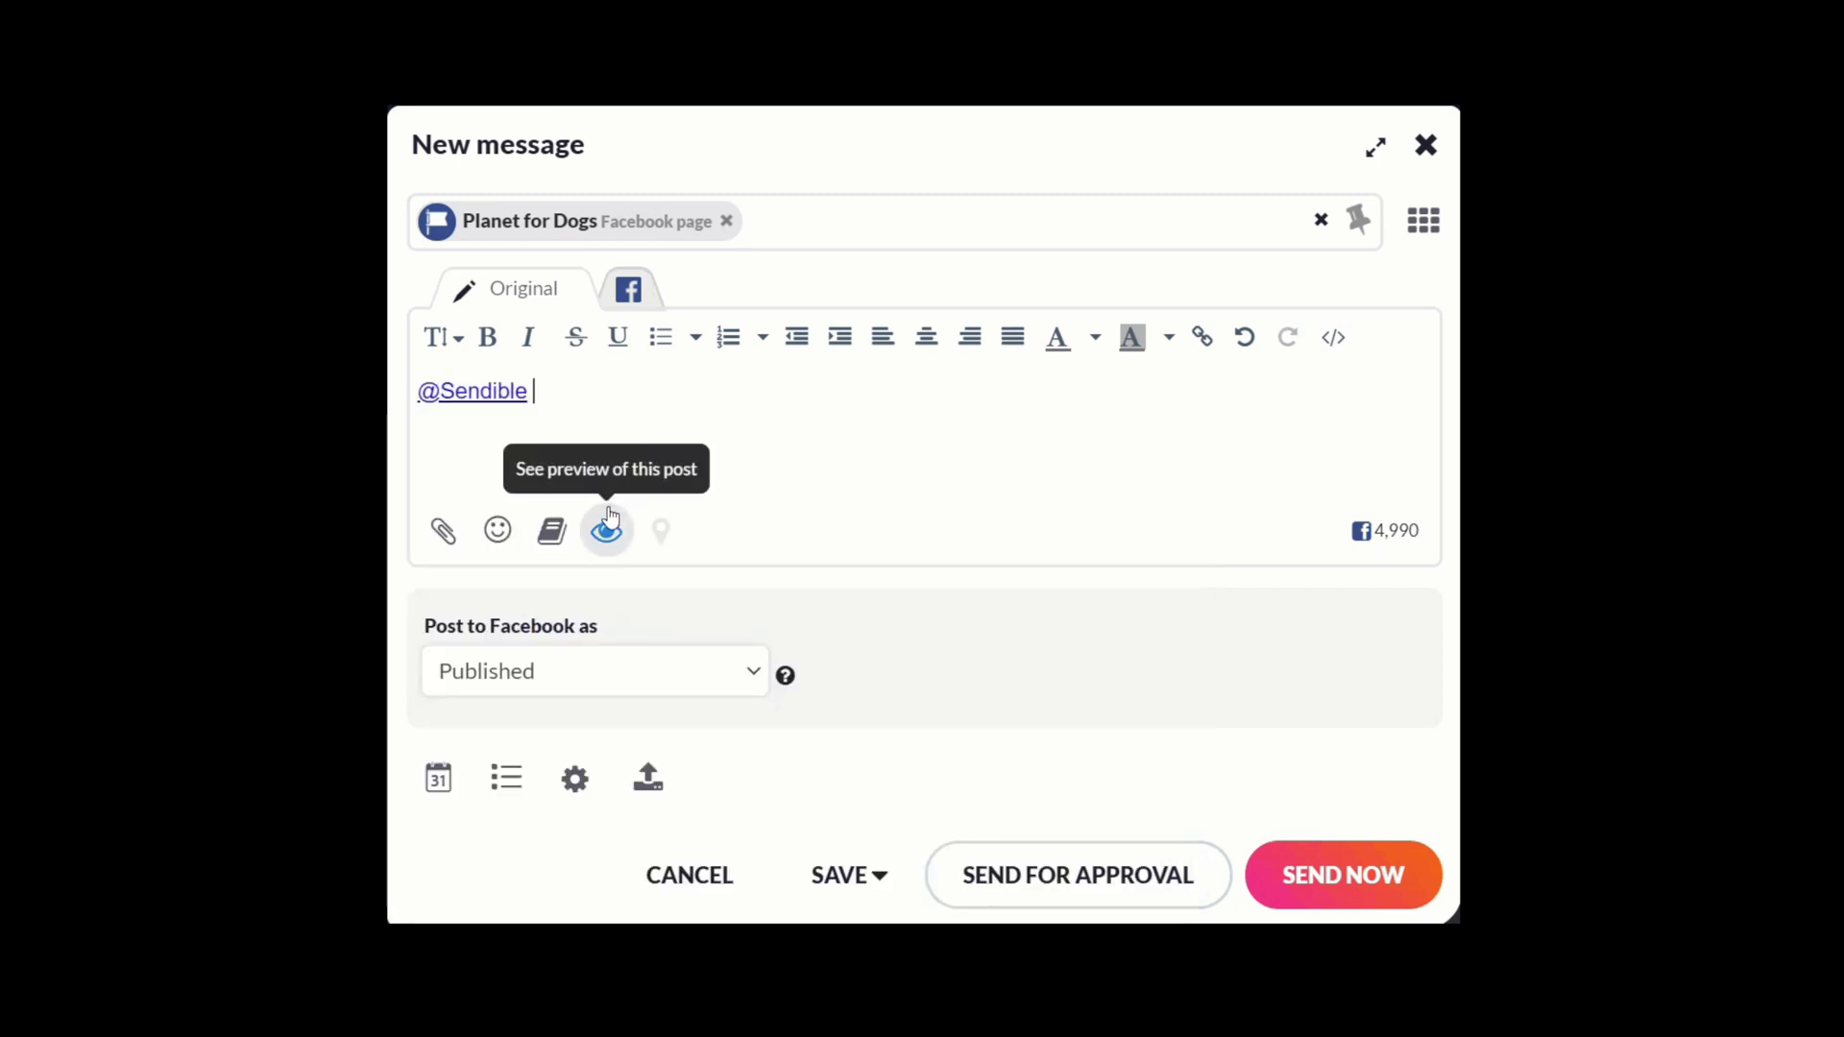
pyautogui.click(628, 289)
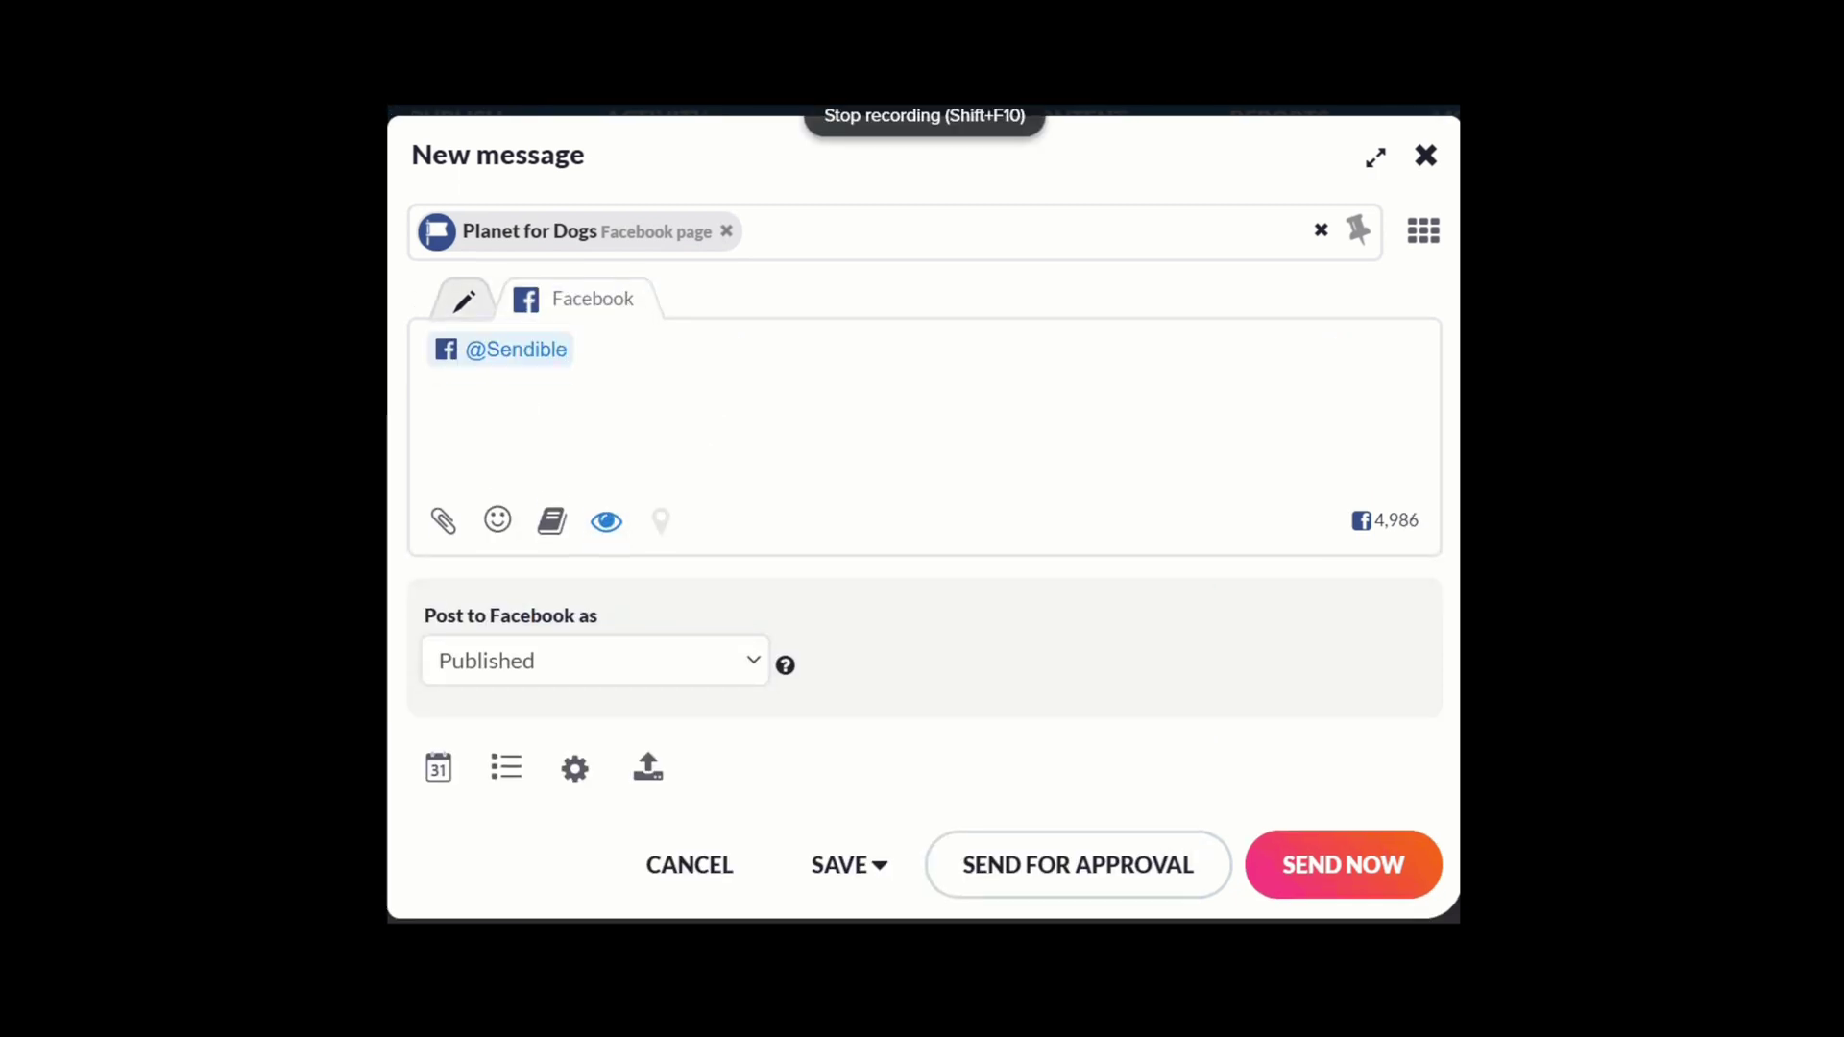